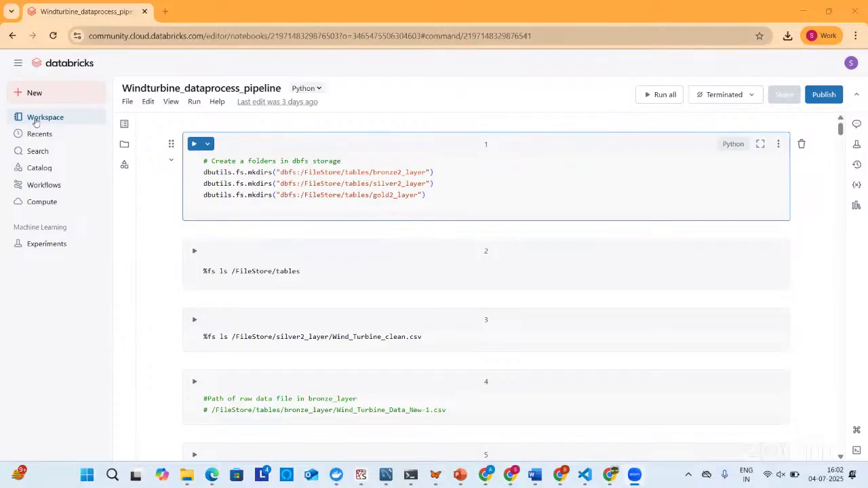
# Step: Create a new compute cluster with the runtime 12.2 LTS (Scala 2.12, Spark 3.3.2)
pyautogui.click(47, 95)
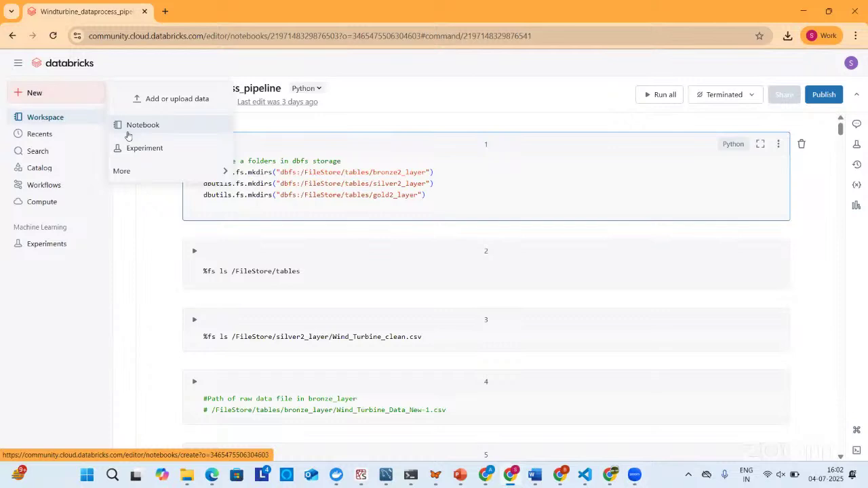
pyautogui.moveTo(140, 178)
pyautogui.click(266, 178)
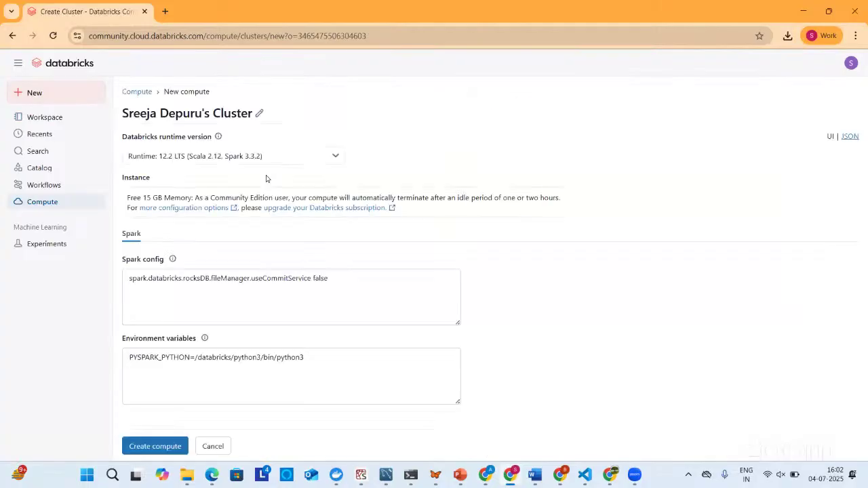
pyautogui.click(192, 274)
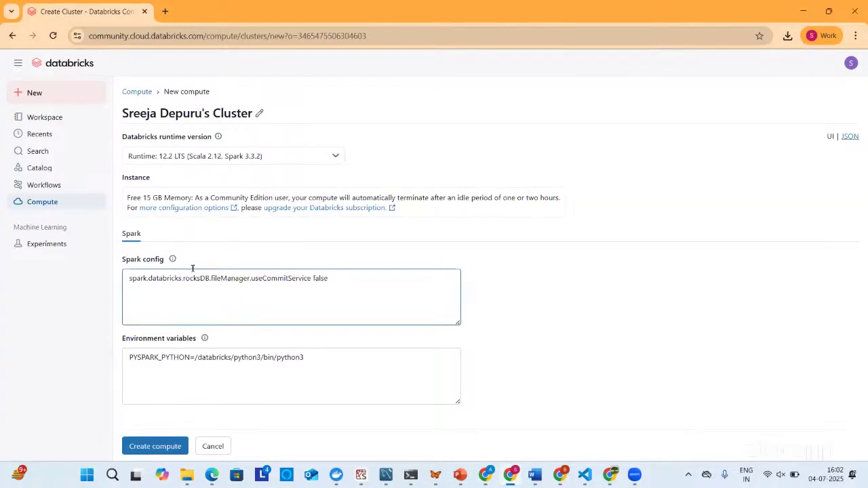
pyautogui.click(135, 451)
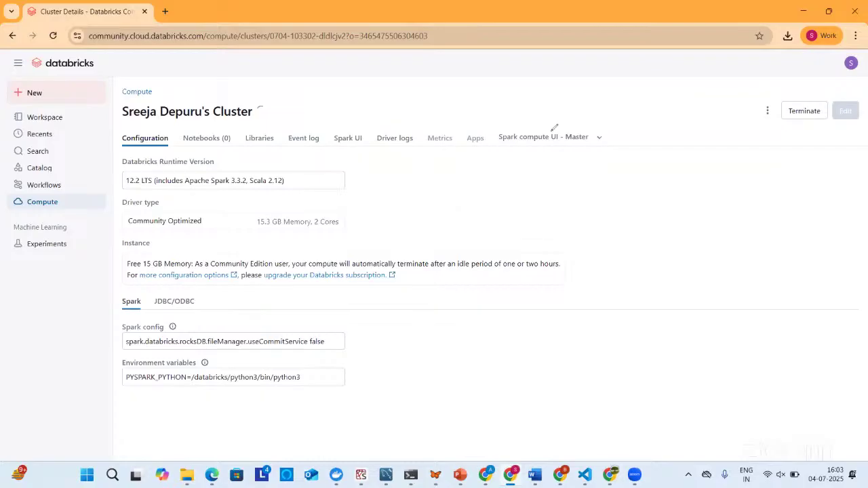
# Step: Handwrite the heading "Data transformations" on the screen and sketch arrows from multiple sources and variety data into raw data
pyautogui.moveTo(582, 177); pyautogui.dragTo(760, 165)
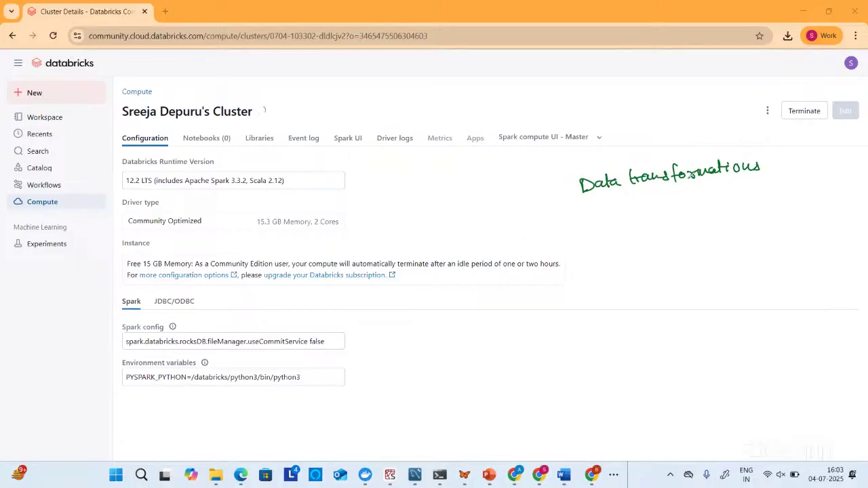
pyautogui.moveTo(626, 212)
pyautogui.mouseDown()
pyautogui.moveTo(623, 219)
pyautogui.moveTo(641, 219)
pyautogui.moveTo(627, 231)
pyautogui.moveTo(657, 232)
pyautogui.mouseUp()
pyautogui.moveTo(571, 223)
pyautogui.mouseDown()
pyautogui.moveTo(600, 227)
pyautogui.moveTo(590, 236)
pyautogui.moveTo(602, 240)
pyautogui.mouseUp()
pyautogui.moveTo(597, 233); pyautogui.dragTo(606, 261)
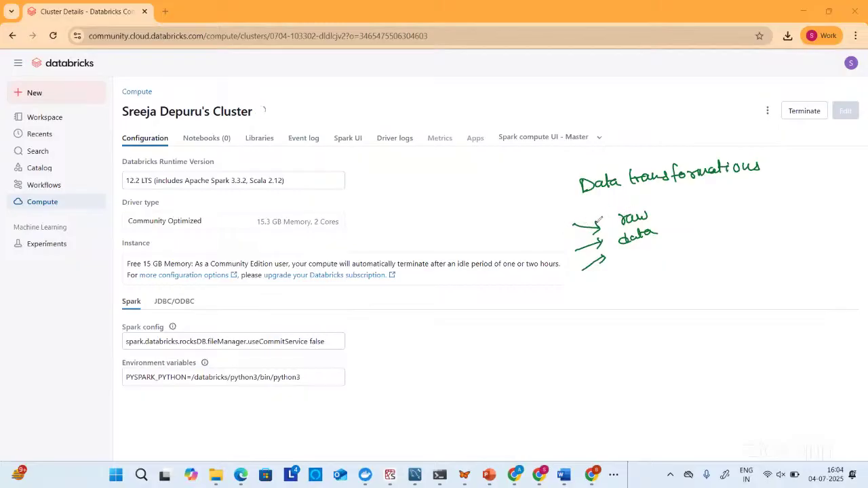
pyautogui.moveTo(522, 228)
pyautogui.mouseDown()
pyautogui.moveTo(574, 224)
pyautogui.moveTo(543, 238)
pyautogui.moveTo(546, 251)
pyautogui.moveTo(577, 231)
pyautogui.mouseUp()
pyautogui.moveTo(533, 270)
pyautogui.mouseDown()
pyautogui.moveTo(540, 276)
pyautogui.moveTo(572, 255)
pyautogui.moveTo(564, 275)
pyautogui.moveTo(586, 278)
pyautogui.mouseUp()
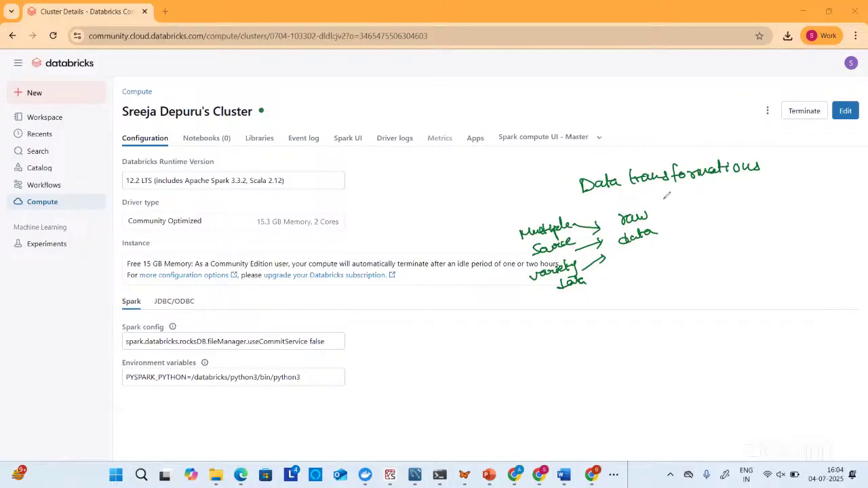
# Step: Extend the handwritten diagram with arrows from raw data through a transform stage to trusted data and insights
pyautogui.moveTo(661, 221)
pyautogui.mouseDown()
pyautogui.moveTo(693, 210)
pyautogui.moveTo(684, 215)
pyautogui.mouseUp()
pyautogui.moveTo(675, 193)
pyautogui.mouseDown()
pyautogui.moveTo(672, 198)
pyautogui.moveTo(737, 178)
pyautogui.mouseUp()
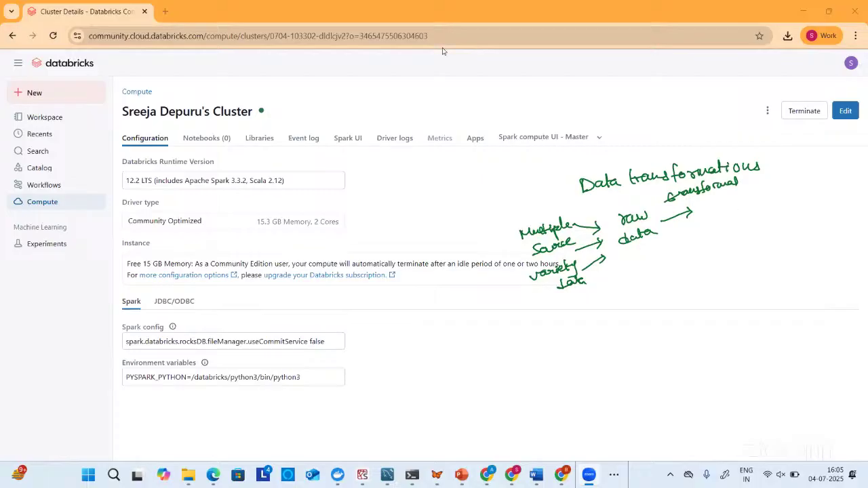
pyautogui.moveTo(720, 193)
pyautogui.mouseDown()
pyautogui.moveTo(719, 203)
pyautogui.moveTo(751, 190)
pyautogui.mouseUp()
pyautogui.moveTo(754, 193)
pyautogui.mouseDown()
pyautogui.moveTo(769, 182)
pyautogui.moveTo(753, 213)
pyautogui.moveTo(803, 183)
pyautogui.moveTo(808, 193)
pyautogui.moveTo(833, 178)
pyautogui.moveTo(849, 177)
pyautogui.moveTo(846, 186)
pyautogui.mouseUp()
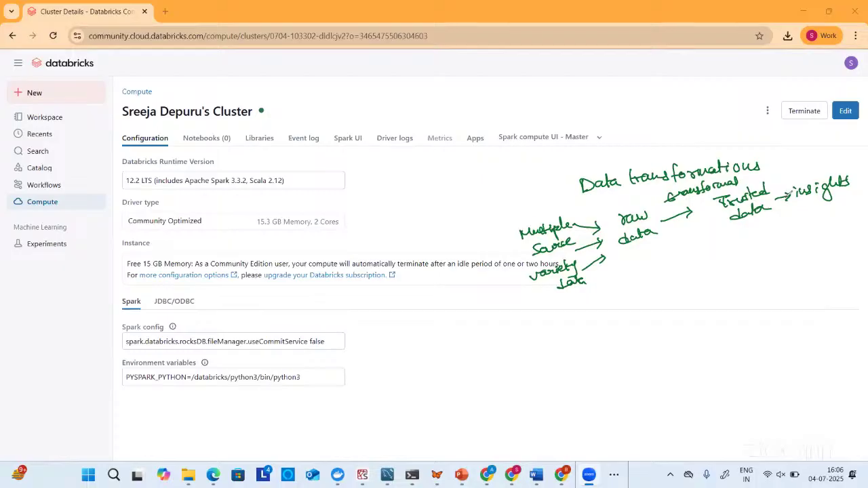
# Step: Handwrite bias, data aggregation, cleansing, de-duplication, derivation and enrichment as a list below the diagram, and clear all annotations
pyautogui.moveTo(681, 245)
pyautogui.mouseDown()
pyautogui.moveTo(681, 266)
pyautogui.moveTo(716, 253)
pyautogui.moveTo(684, 284)
pyautogui.moveTo(734, 264)
pyautogui.moveTo(751, 264)
pyautogui.moveTo(769, 278)
pyautogui.moveTo(790, 247)
pyautogui.moveTo(801, 256)
pyautogui.mouseUp()
pyautogui.moveTo(700, 300)
pyautogui.mouseDown()
pyautogui.moveTo(738, 298)
pyautogui.moveTo(761, 285)
pyautogui.mouseUp()
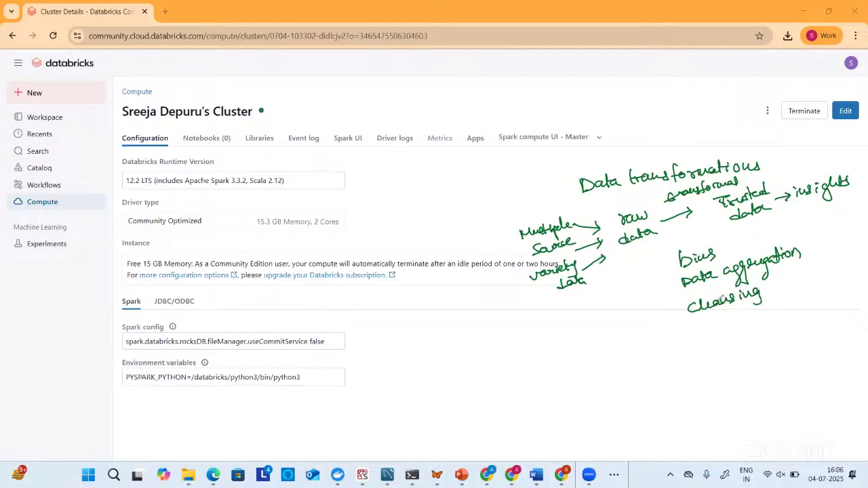
pyautogui.moveTo(705, 322)
pyautogui.mouseDown()
pyautogui.moveTo(705, 332)
pyautogui.moveTo(729, 323)
pyautogui.mouseUp()
pyautogui.moveTo(732, 313)
pyautogui.mouseDown()
pyautogui.moveTo(734, 325)
pyautogui.moveTo(762, 305)
pyautogui.moveTo(781, 306)
pyautogui.moveTo(785, 296)
pyautogui.moveTo(800, 306)
pyautogui.mouseUp()
pyautogui.moveTo(709, 343)
pyautogui.mouseDown()
pyautogui.moveTo(712, 359)
pyautogui.moveTo(758, 335)
pyautogui.moveTo(785, 336)
pyautogui.mouseUp()
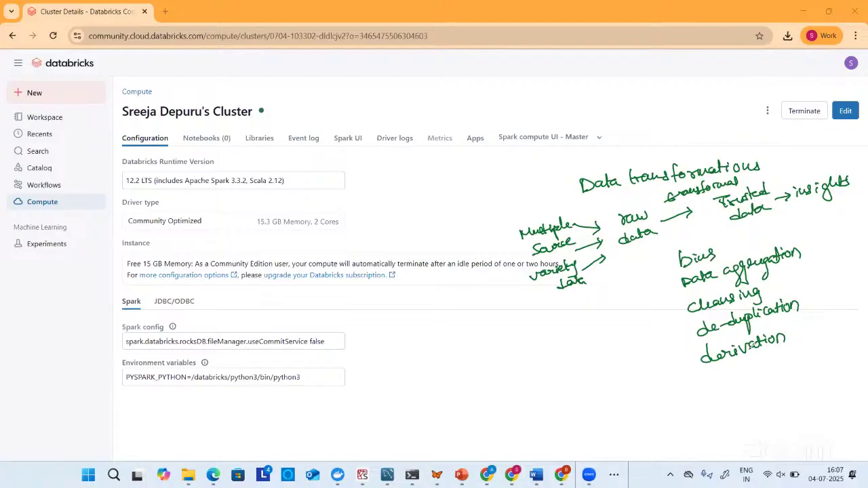
pyautogui.moveTo(710, 376)
pyautogui.mouseDown()
pyautogui.moveTo(720, 380)
pyautogui.moveTo(794, 348)
pyautogui.mouseUp()
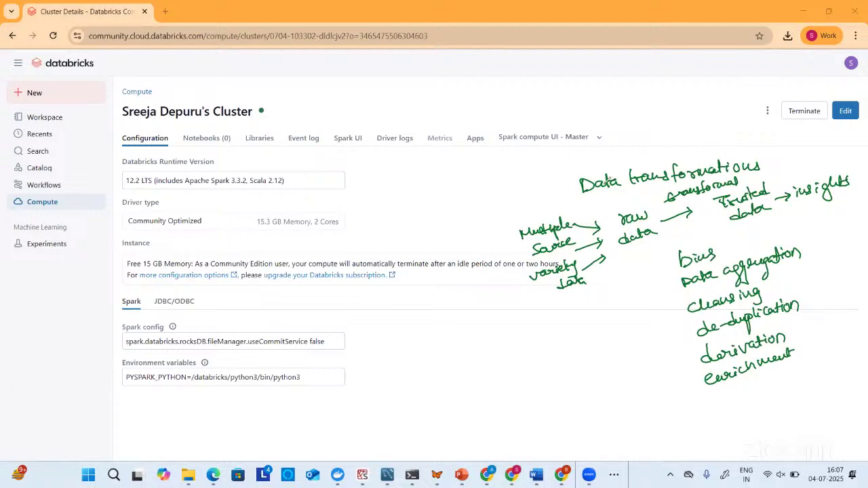
pyautogui.click(610, 162)
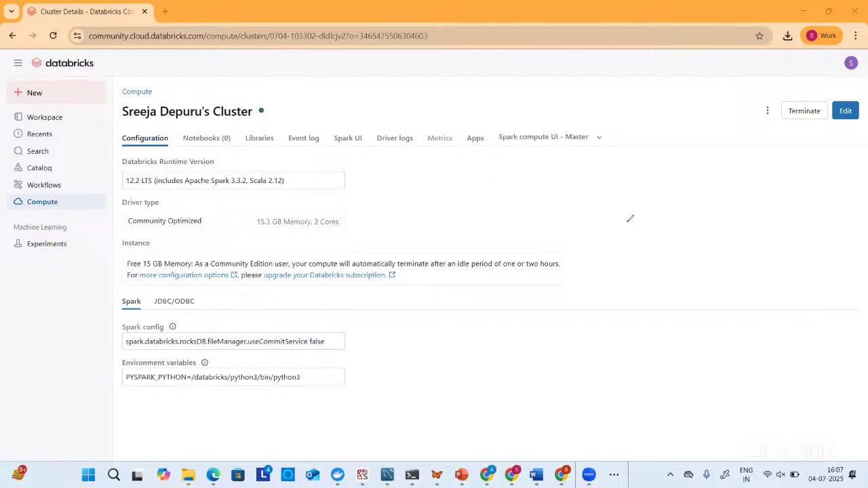
# Step: Handwrite Validate and Clean with a bracket and check marks, add an arrow to Databricks, and clear the annotations
pyautogui.moveTo(623, 213)
pyautogui.mouseDown()
pyautogui.moveTo(668, 207)
pyautogui.moveTo(641, 241)
pyautogui.moveTo(673, 237)
pyautogui.mouseUp()
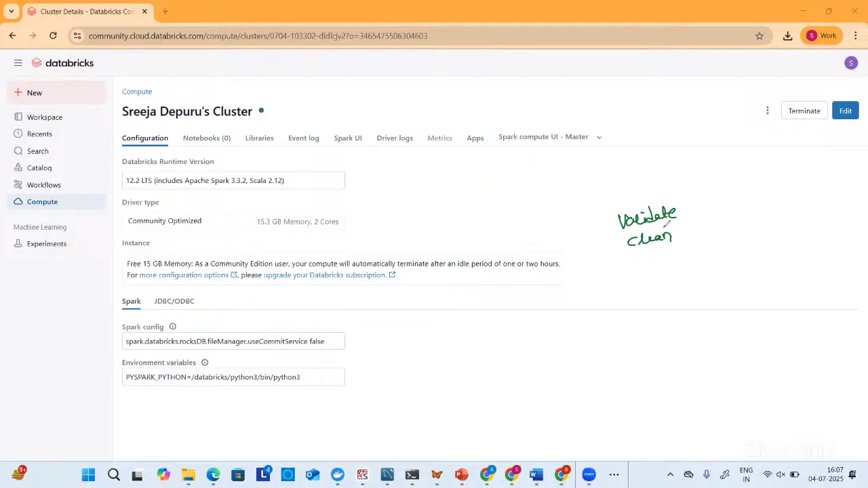
pyautogui.moveTo(681, 210); pyautogui.dragTo(700, 199)
pyautogui.moveTo(681, 244)
pyautogui.mouseDown()
pyautogui.moveTo(687, 253)
pyautogui.moveTo(707, 231)
pyautogui.mouseUp()
pyautogui.moveTo(612, 213)
pyautogui.mouseDown()
pyautogui.moveTo(604, 232)
pyautogui.moveTo(616, 248)
pyautogui.mouseUp()
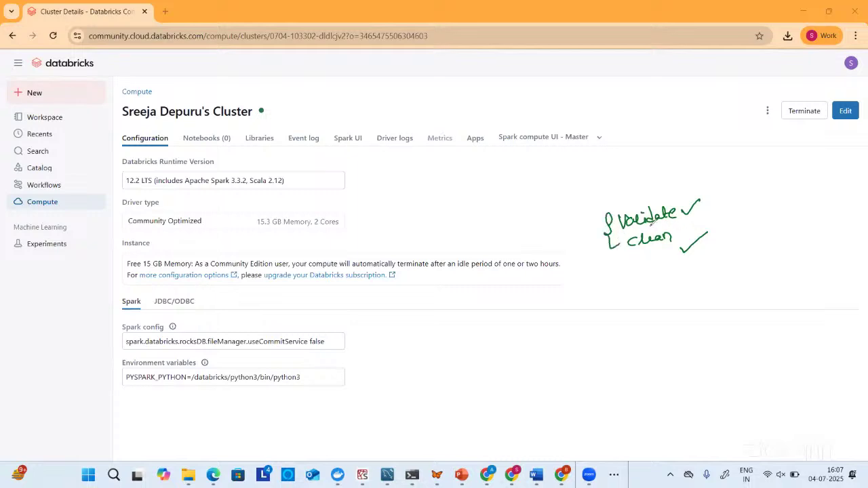
pyautogui.moveTo(704, 214)
pyautogui.mouseDown()
pyautogui.moveTo(731, 203)
pyautogui.moveTo(725, 209)
pyautogui.mouseUp()
pyautogui.moveTo(734, 198); pyautogui.dragTo(750, 204)
pyautogui.moveTo(753, 191)
pyautogui.mouseDown()
pyautogui.moveTo(778, 193)
pyautogui.moveTo(806, 174)
pyautogui.moveTo(807, 189)
pyautogui.mouseUp()
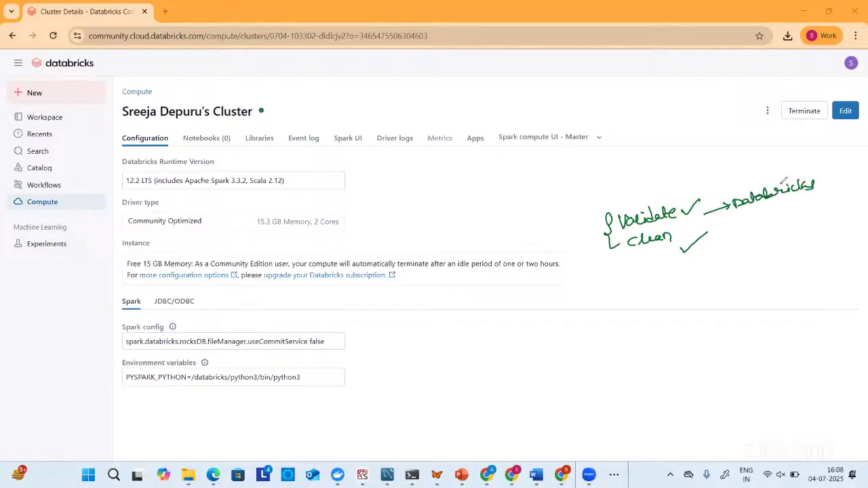
pyautogui.moveTo(51, 69); pyautogui.dragTo(93, 66)
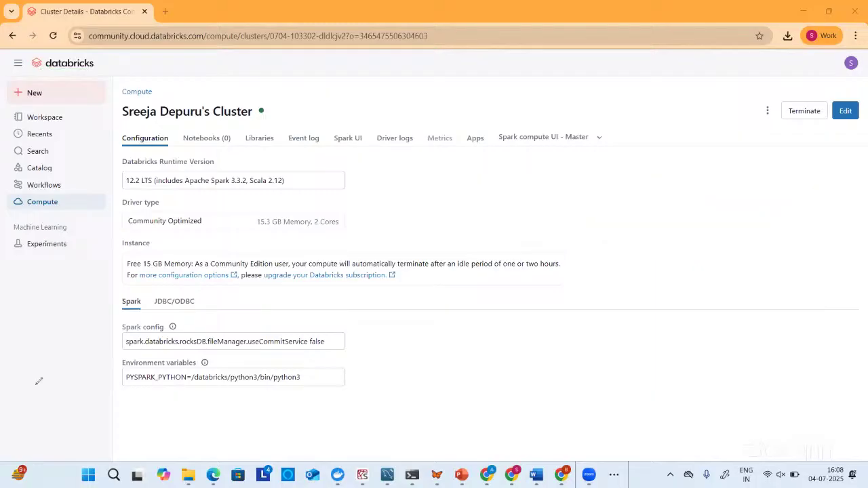
# Step: Check the data upload page and look through the DBFS files stored in /FileStore/tables
pyautogui.click(39, 171)
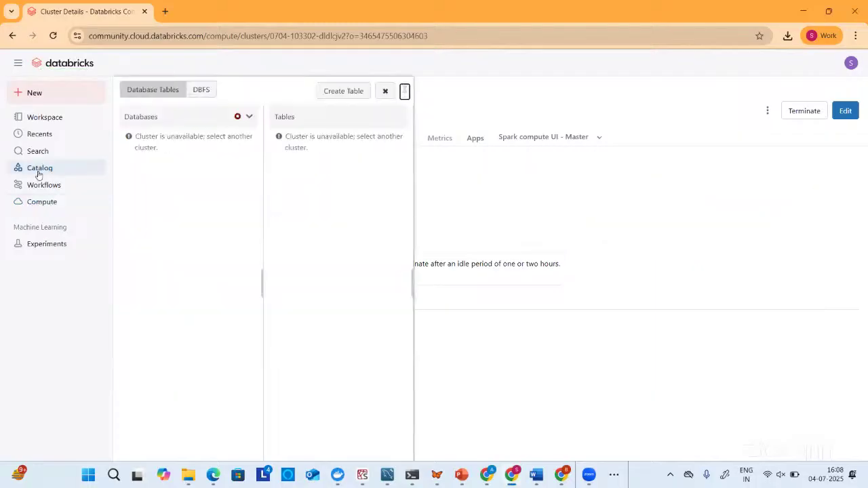
pyautogui.click(43, 91)
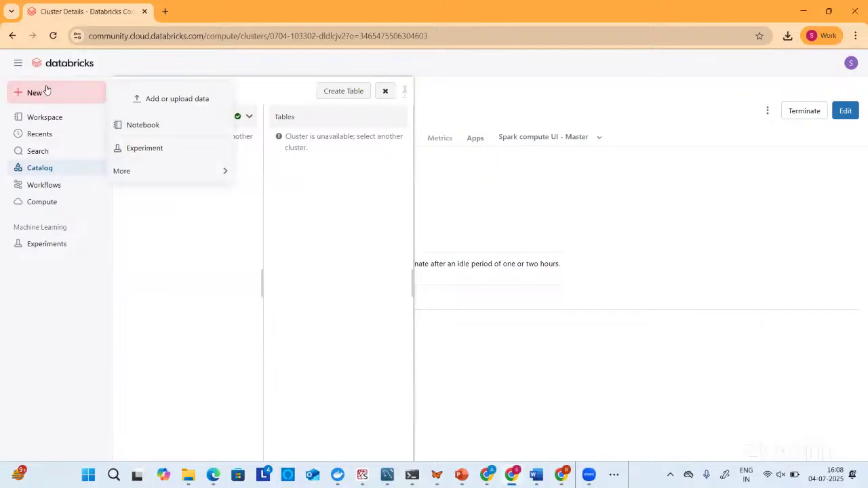
pyautogui.click(145, 102)
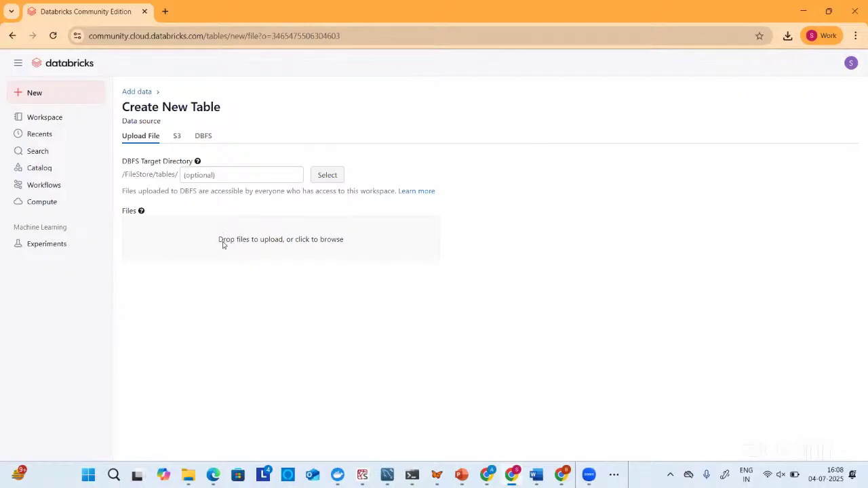
pyautogui.click(24, 175)
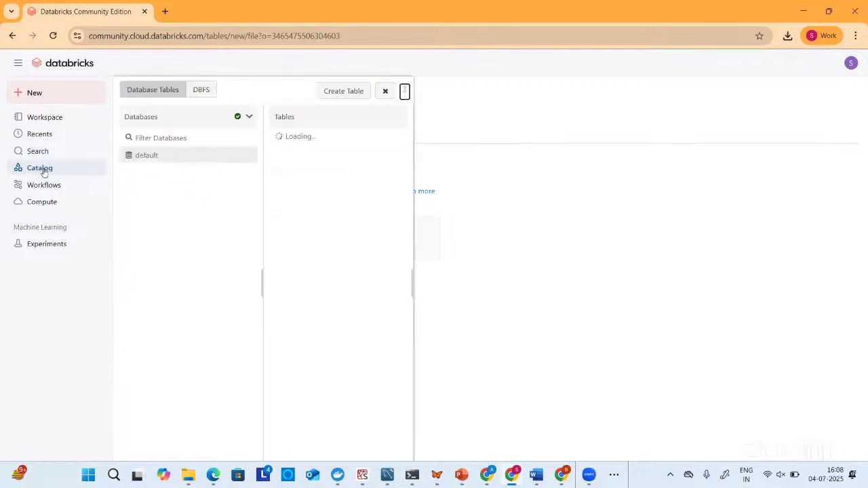
pyautogui.click(203, 90)
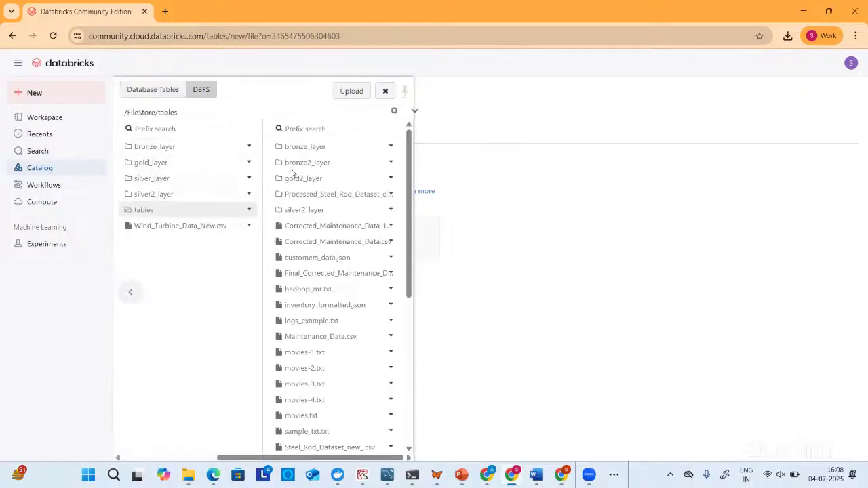
pyautogui.scroll(-5, 302, 272)
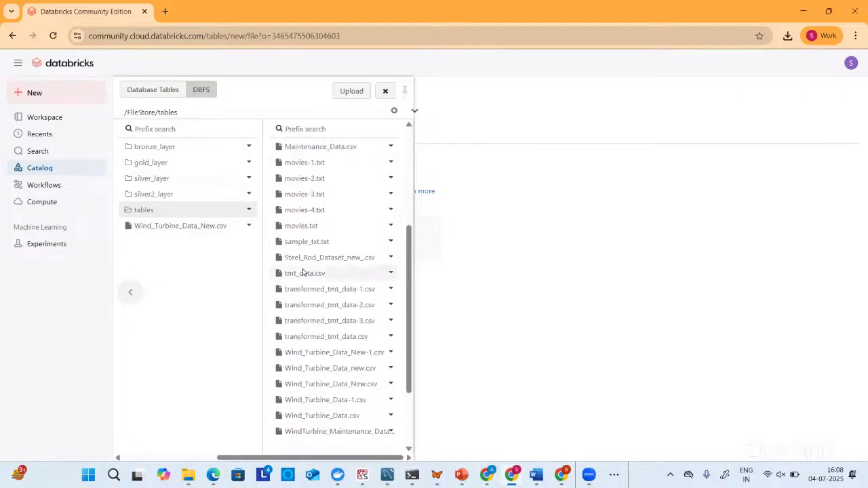
pyautogui.scroll(-2, 303, 271)
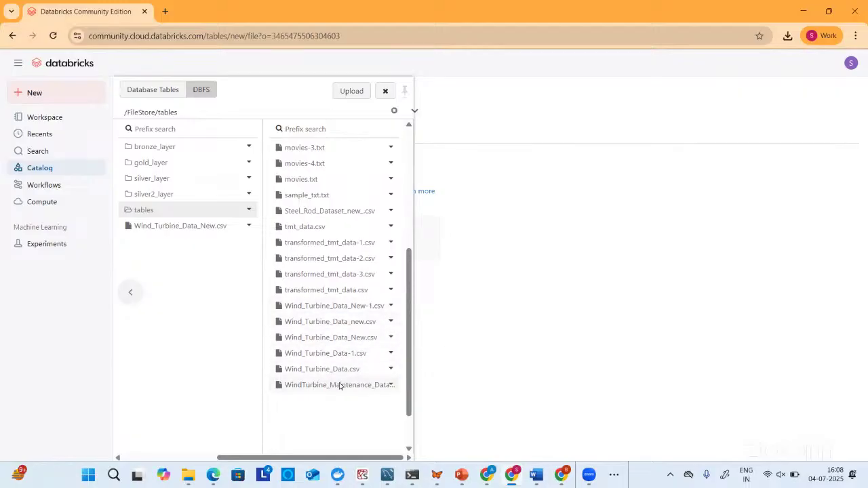
# Step: Look through the workspace notebooks and open Windturbine_dataprocess_pipeline from the recent items
pyautogui.click(37, 123)
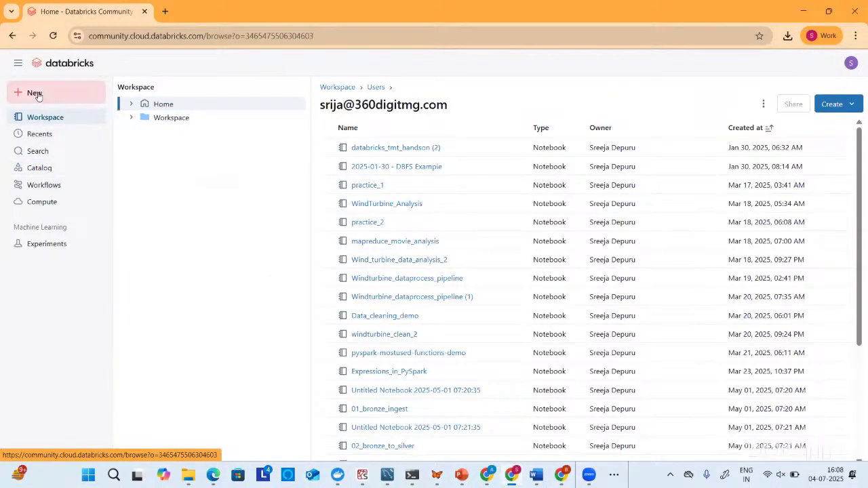
pyautogui.click(30, 97)
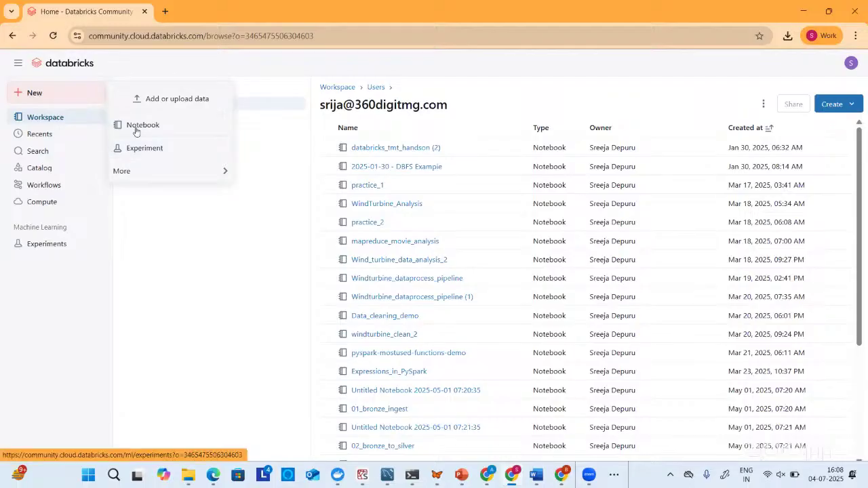
pyautogui.click(239, 257)
pyautogui.scroll(-1, 406, 265)
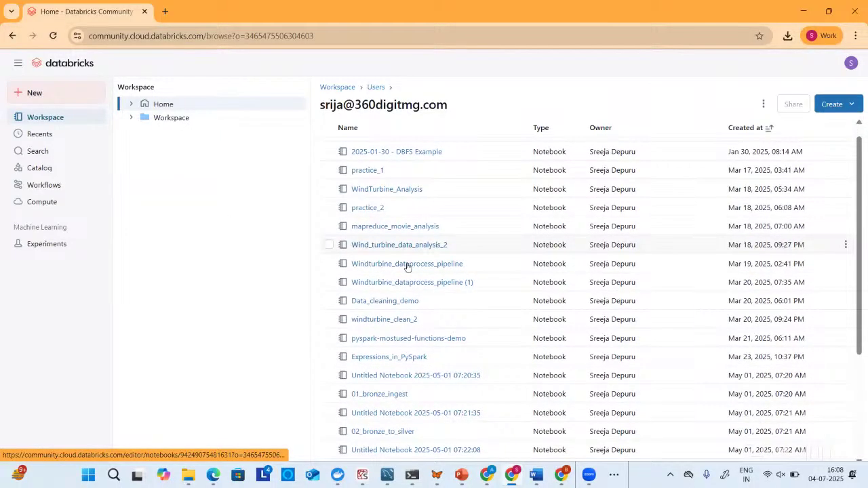
pyautogui.scroll(-5, 407, 267)
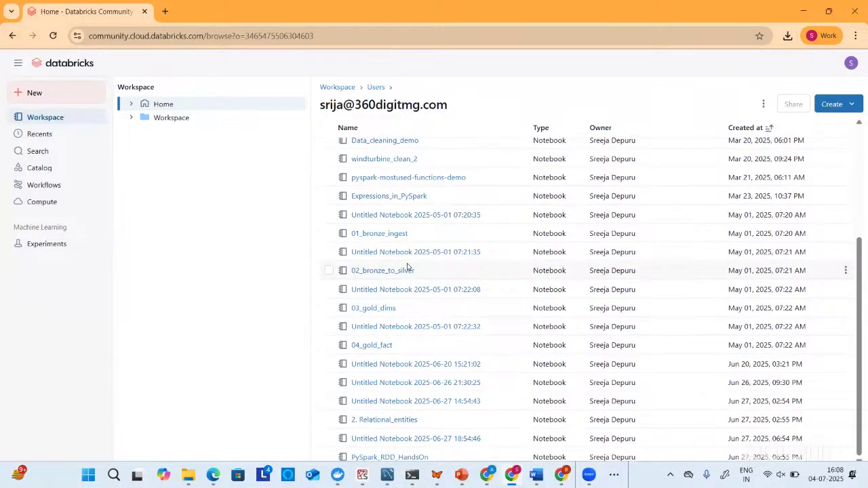
pyautogui.scroll(6, 408, 266)
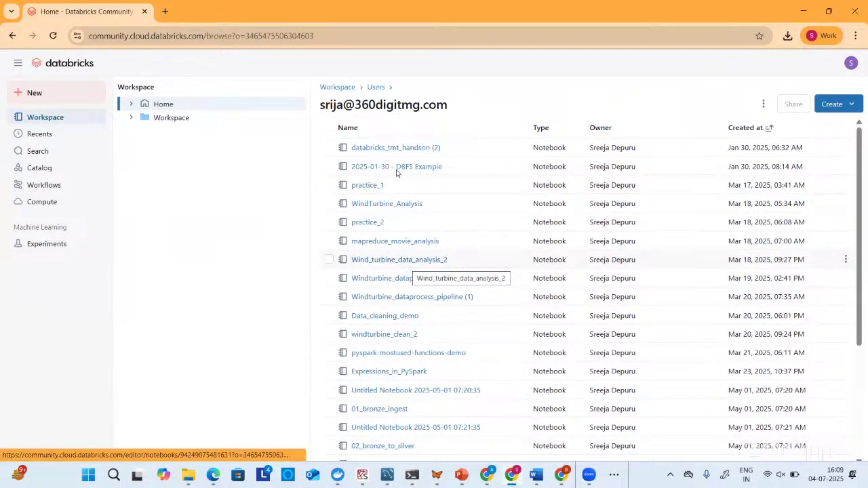
pyautogui.click(59, 138)
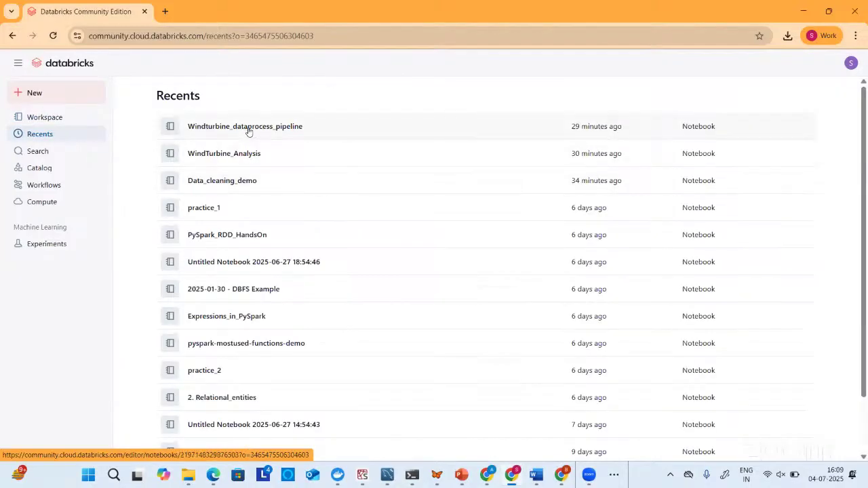
pyautogui.click(248, 127)
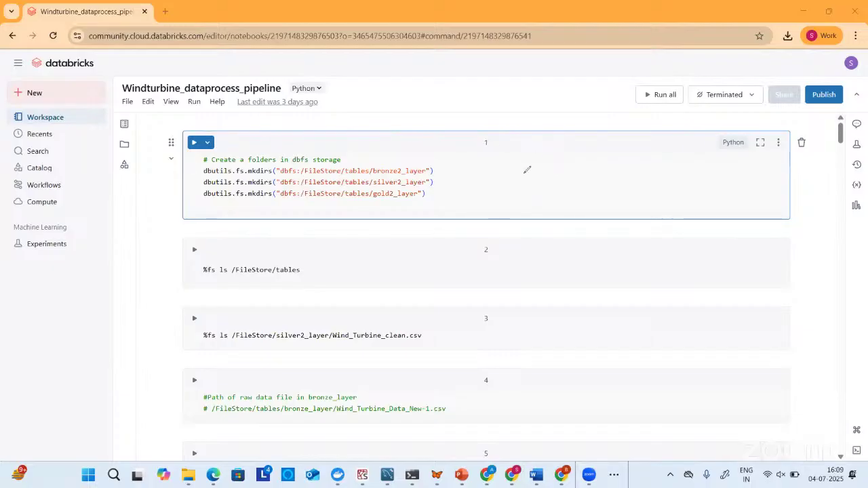
# Step: Draw three boxes in a row beside the first cell's code and label them Bronze, Silver and Gold
pyautogui.moveTo(505, 177)
pyautogui.mouseDown()
pyautogui.moveTo(554, 171)
pyautogui.moveTo(522, 203)
pyautogui.moveTo(555, 196)
pyautogui.mouseUp()
pyautogui.moveTo(579, 168)
pyautogui.mouseDown()
pyautogui.moveTo(610, 164)
pyautogui.moveTo(608, 194)
pyautogui.moveTo(625, 189)
pyautogui.moveTo(625, 163)
pyautogui.moveTo(627, 181)
pyautogui.moveTo(699, 149)
pyautogui.moveTo(653, 173)
pyautogui.moveTo(703, 175)
pyautogui.mouseUp()
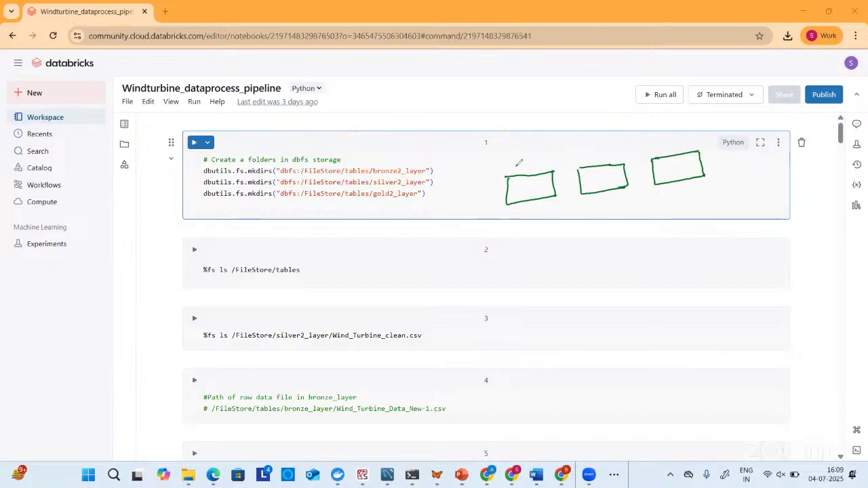
pyautogui.moveTo(522, 205)
pyautogui.mouseDown()
pyautogui.moveTo(519, 211)
pyautogui.moveTo(551, 201)
pyautogui.moveTo(563, 208)
pyautogui.mouseUp()
pyautogui.moveTo(611, 194)
pyautogui.mouseDown()
pyautogui.moveTo(597, 204)
pyautogui.moveTo(619, 192)
pyautogui.moveTo(650, 195)
pyautogui.moveTo(637, 198)
pyautogui.mouseUp()
pyautogui.moveTo(687, 182)
pyautogui.mouseDown()
pyautogui.moveTo(695, 188)
pyautogui.moveTo(696, 180)
pyautogui.moveTo(698, 193)
pyautogui.mouseUp()
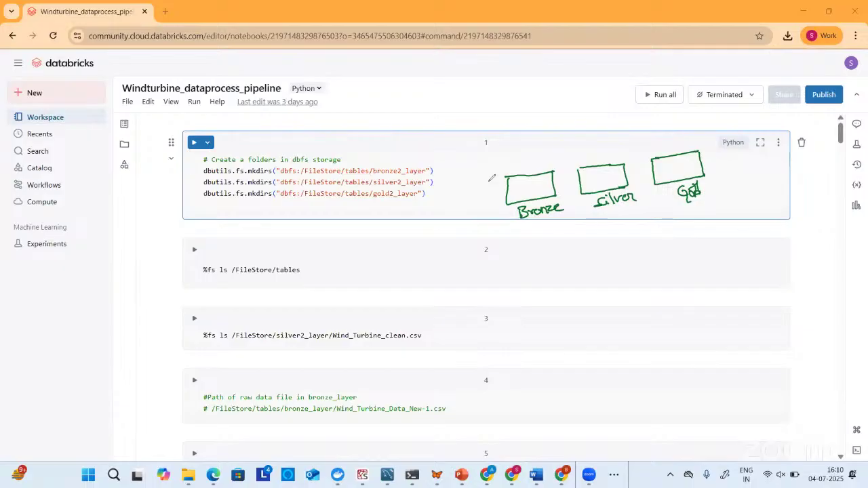
# Step: Draw an arrow from the handwritten word Event into the Bronze box and write ".json" inside that box
pyautogui.moveTo(459, 198)
pyautogui.mouseDown()
pyautogui.moveTo(503, 188)
pyautogui.moveTo(494, 193)
pyautogui.mouseUp()
pyautogui.moveTo(418, 200)
pyautogui.mouseDown()
pyautogui.moveTo(415, 207)
pyautogui.moveTo(446, 195)
pyautogui.mouseUp()
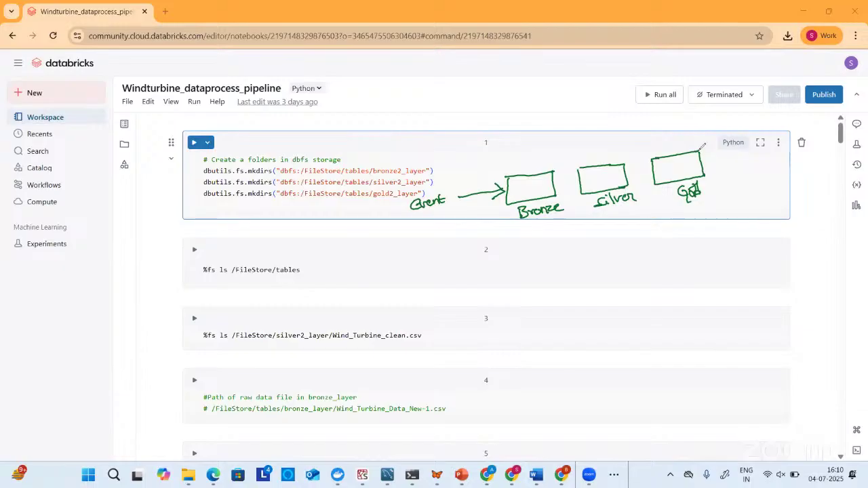
pyautogui.click(525, 189)
pyautogui.moveTo(532, 178)
pyautogui.mouseDown()
pyautogui.moveTo(529, 200)
pyautogui.moveTo(535, 187)
pyautogui.moveTo(549, 189)
pyautogui.mouseUp()
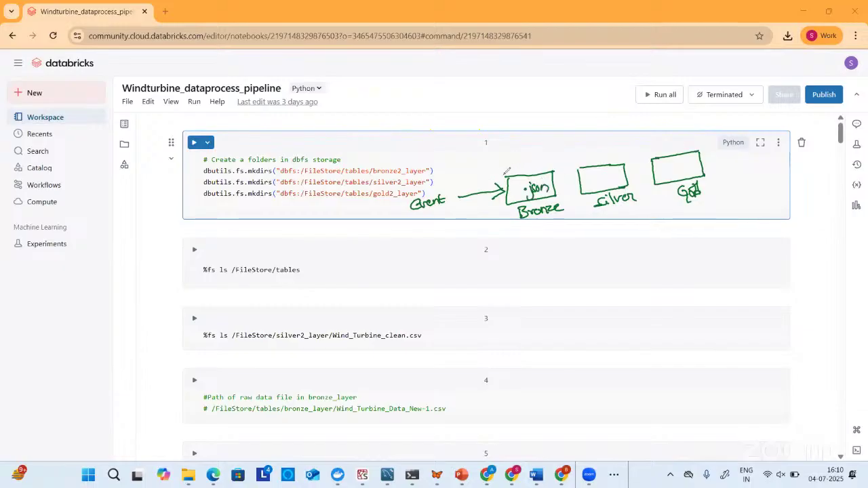
# Step: Add a second arrow into the Bronze box, annotate the box with "txt", "csv" and "files", and write "validate" and "clean" below it
pyautogui.moveTo(454, 186)
pyautogui.mouseDown()
pyautogui.moveTo(499, 176)
pyautogui.moveTo(496, 183)
pyautogui.mouseUp()
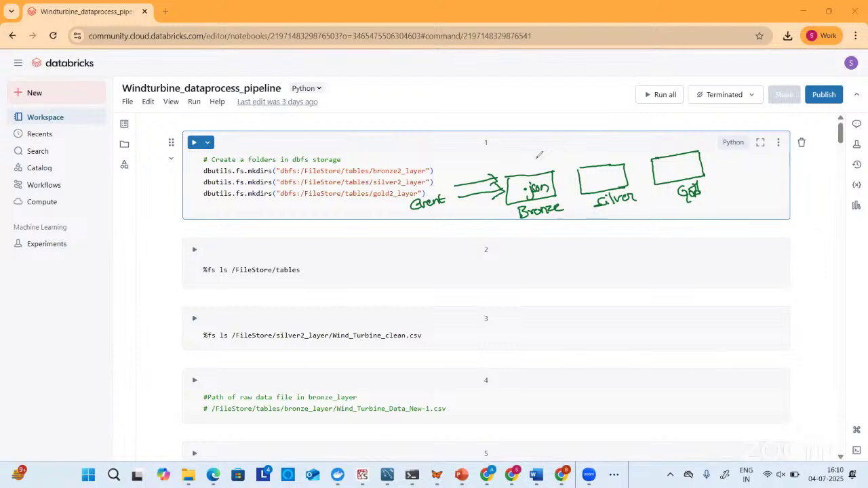
pyautogui.moveTo(522, 173)
pyautogui.mouseDown()
pyautogui.moveTo(523, 183)
pyautogui.moveTo(533, 174)
pyautogui.moveTo(534, 183)
pyautogui.mouseUp()
pyautogui.moveTo(546, 176)
pyautogui.mouseDown()
pyautogui.moveTo(541, 183)
pyautogui.moveTo(553, 175)
pyautogui.mouseUp()
pyautogui.moveTo(526, 149)
pyautogui.mouseDown()
pyautogui.moveTo(518, 167)
pyautogui.moveTo(528, 159)
pyautogui.mouseUp()
pyautogui.moveTo(530, 156)
pyautogui.mouseDown()
pyautogui.moveTo(530, 165)
pyautogui.moveTo(547, 152)
pyautogui.moveTo(541, 163)
pyautogui.mouseUp()
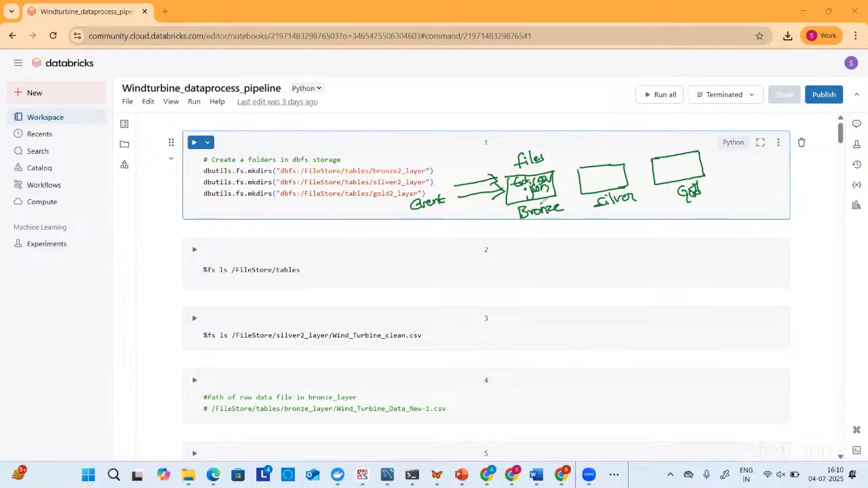
pyautogui.moveTo(543, 215)
pyautogui.mouseDown()
pyautogui.moveTo(544, 234)
pyautogui.moveTo(549, 229)
pyautogui.moveTo(537, 245)
pyautogui.moveTo(549, 234)
pyautogui.moveTo(578, 237)
pyautogui.mouseUp()
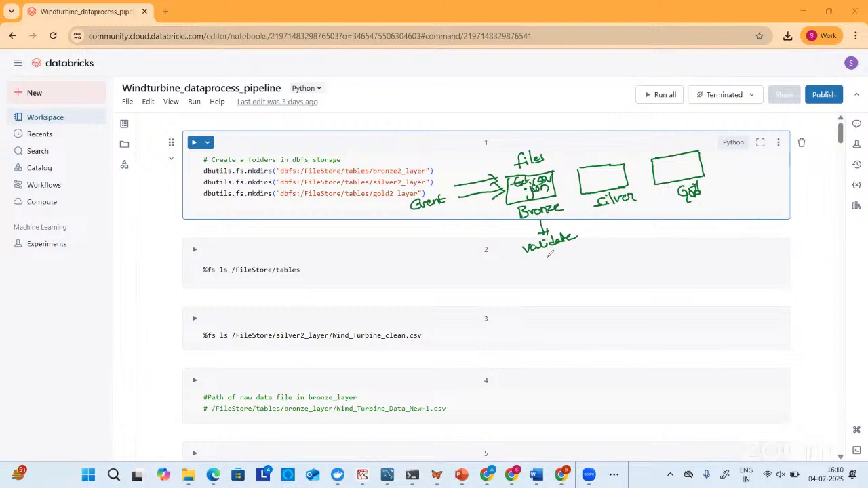
pyautogui.moveTo(542, 258)
pyautogui.mouseDown()
pyautogui.moveTo(578, 251)
pyautogui.moveTo(567, 246)
pyautogui.mouseUp()
# Step: Draw a curved arrow from Bronze to Silver, and write "Cloud" inside the Silver box with "Sales co" and "weather" below it
pyautogui.moveTo(551, 168)
pyautogui.mouseDown()
pyautogui.moveTo(581, 145)
pyautogui.moveTo(598, 161)
pyautogui.moveTo(605, 150)
pyautogui.moveTo(608, 162)
pyautogui.mouseUp()
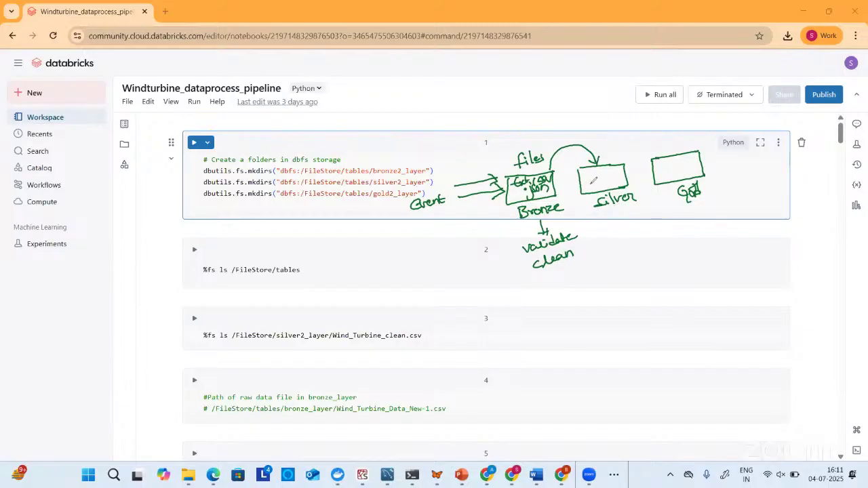
pyautogui.moveTo(592, 169)
pyautogui.mouseDown()
pyautogui.moveTo(594, 177)
pyautogui.moveTo(604, 169)
pyautogui.moveTo(613, 178)
pyautogui.mouseUp()
pyautogui.moveTo(613, 220)
pyautogui.mouseDown()
pyautogui.moveTo(608, 227)
pyautogui.moveTo(646, 215)
pyautogui.moveTo(638, 211)
pyautogui.mouseUp()
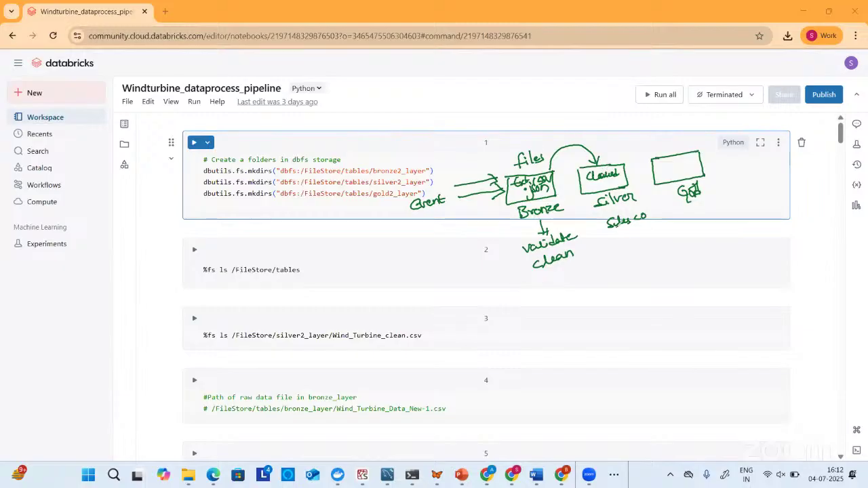
pyautogui.moveTo(615, 232); pyautogui.dragTo(659, 228)
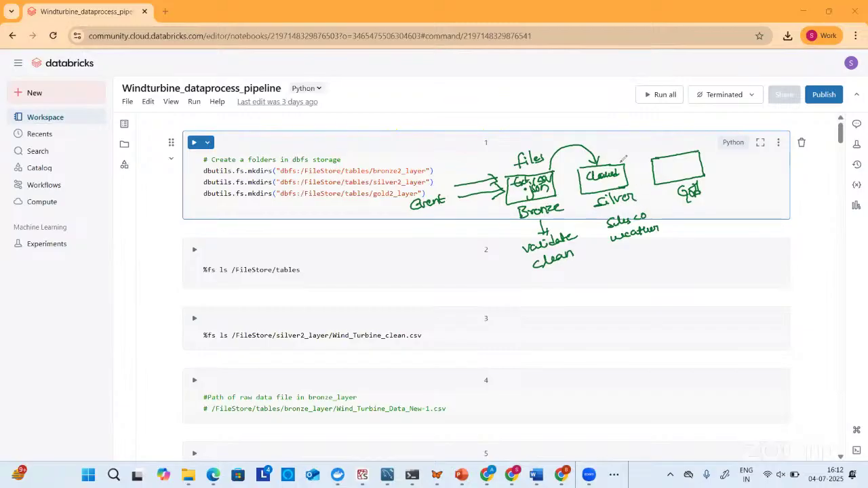
# Step: Draw a curved arrow from Silver to Gold and write "Datawarehouse" beneath the Gold label
pyautogui.moveTo(621, 161)
pyautogui.mouseDown()
pyautogui.moveTo(651, 134)
pyautogui.moveTo(668, 150)
pyautogui.moveTo(677, 141)
pyautogui.moveTo(681, 153)
pyautogui.mouseUp()
pyautogui.moveTo(686, 211)
pyautogui.mouseDown()
pyautogui.moveTo(686, 221)
pyautogui.moveTo(702, 216)
pyautogui.mouseUp()
pyautogui.moveTo(703, 208)
pyautogui.mouseDown()
pyautogui.moveTo(703, 216)
pyautogui.moveTo(777, 184)
pyautogui.moveTo(785, 192)
pyautogui.mouseUp()
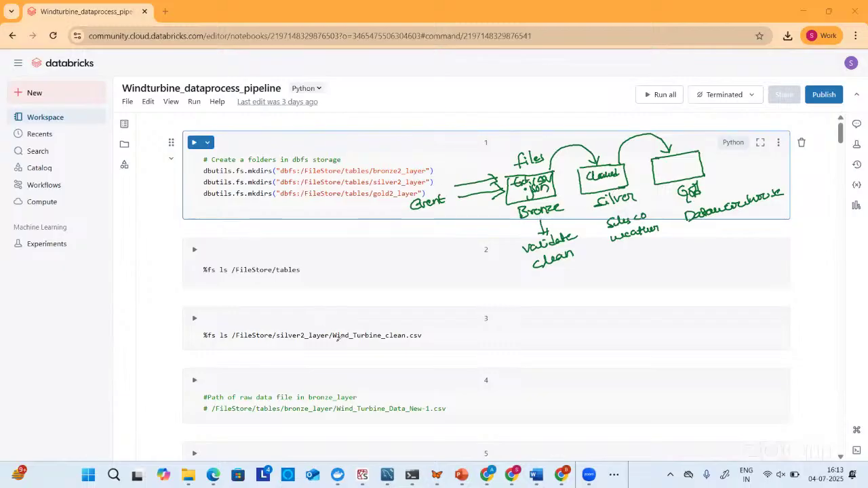
# Step: Underline Wind_Turbine in cell 3, list "databricks", "pyspark", "python" and "SQL" below the diagram, and clear all the annotations
pyautogui.moveTo(337, 340); pyautogui.dragTo(379, 342)
pyautogui.moveTo(608, 268); pyautogui.dragTo(681, 261)
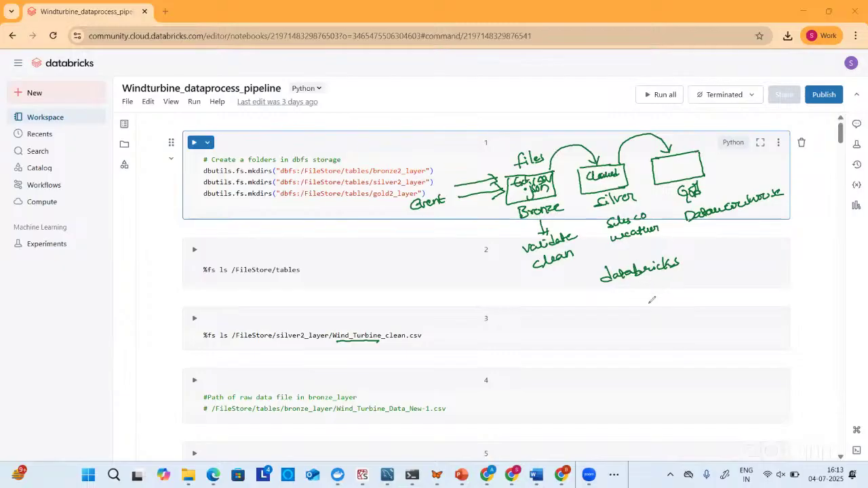
pyautogui.moveTo(635, 293)
pyautogui.mouseDown()
pyautogui.moveTo(634, 309)
pyautogui.moveTo(645, 298)
pyautogui.moveTo(652, 307)
pyautogui.moveTo(683, 273)
pyautogui.moveTo(695, 287)
pyautogui.mouseUp()
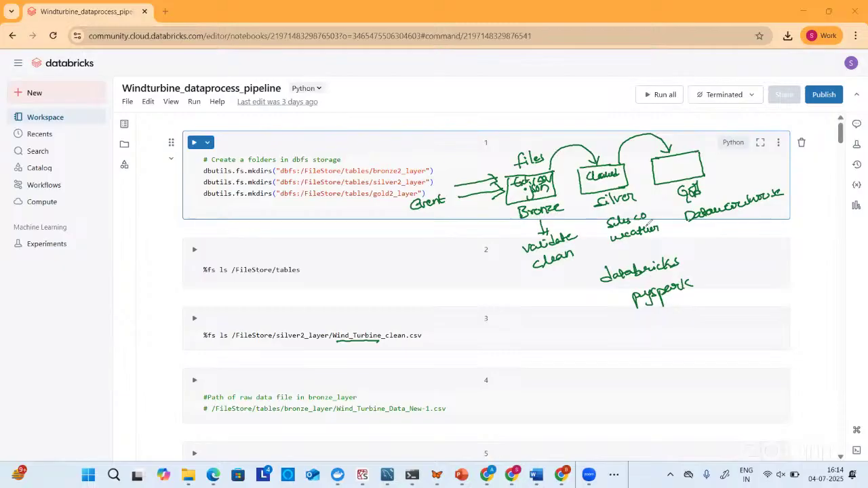
pyautogui.moveTo(641, 316)
pyautogui.mouseDown()
pyautogui.moveTo(643, 332)
pyautogui.moveTo(650, 316)
pyautogui.moveTo(655, 332)
pyautogui.moveTo(680, 311)
pyautogui.mouseUp()
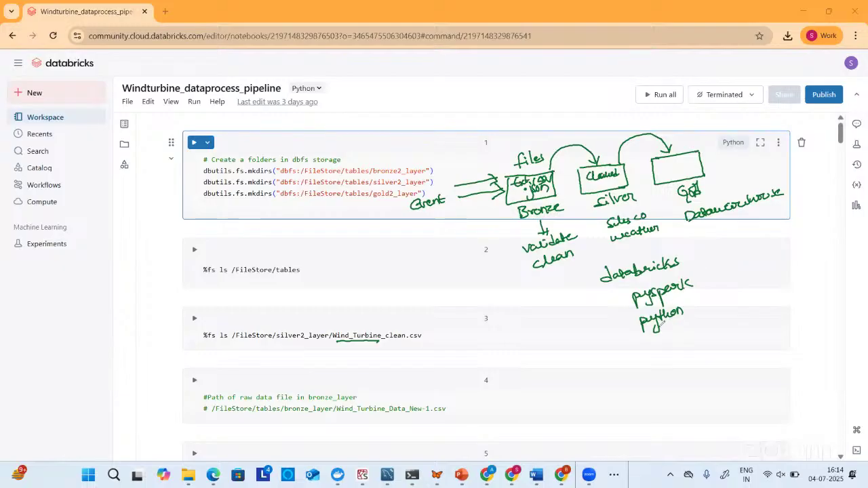
pyautogui.moveTo(657, 338)
pyautogui.mouseDown()
pyautogui.moveTo(648, 350)
pyautogui.moveTo(681, 343)
pyautogui.moveTo(668, 340)
pyautogui.mouseUp()
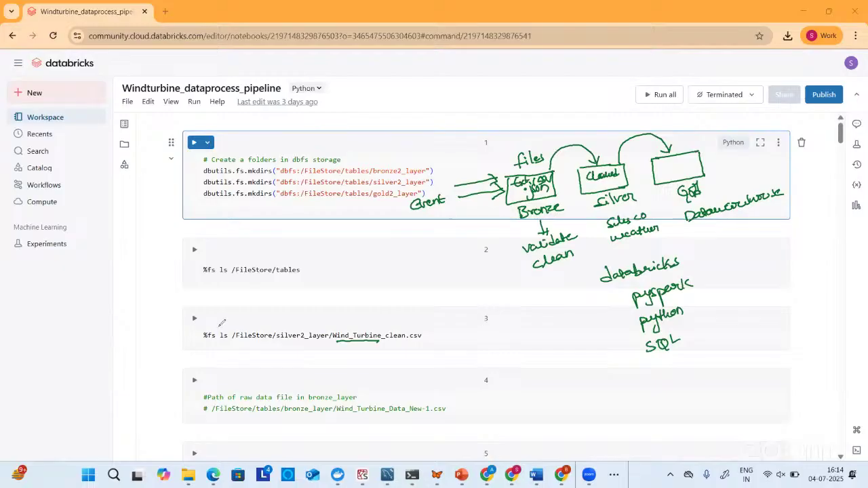
pyautogui.press('e')
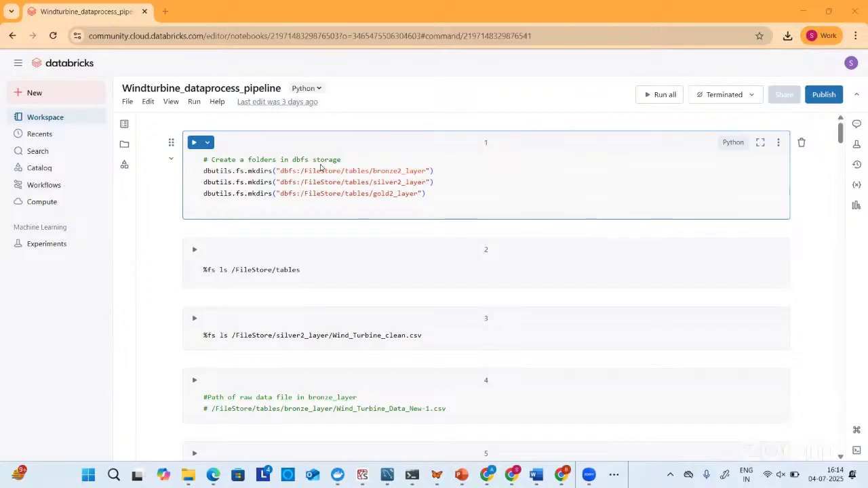
# Step: Change the folder names in the first cell's mkdirs commands to bronze04_layer, silver04_layer and gold04_layer
pyautogui.click(401, 173)
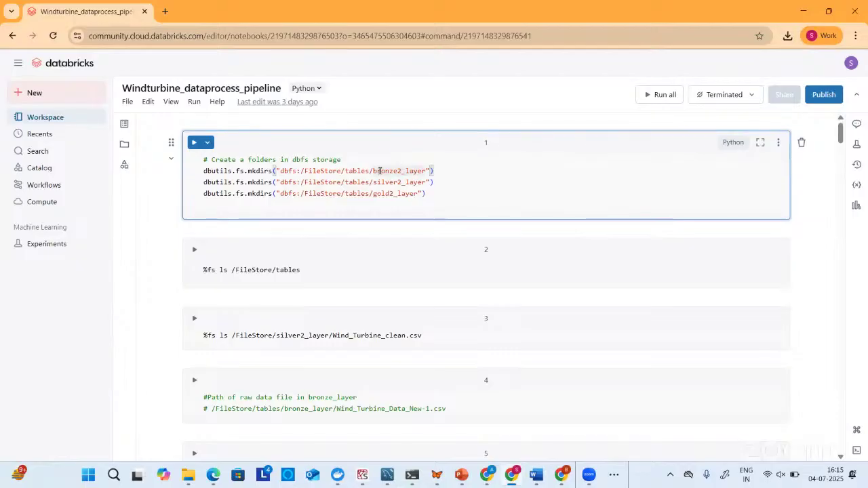
pyautogui.press('BackSpace')
pyautogui.write('04')
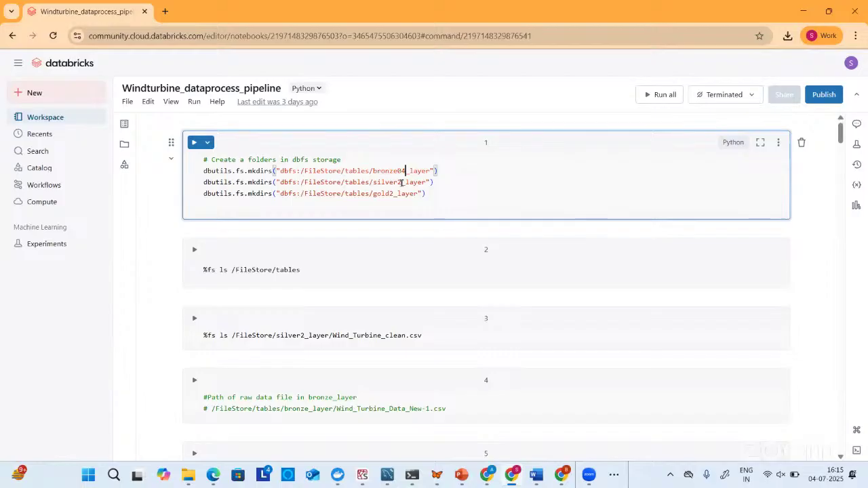
pyautogui.click(401, 182)
pyautogui.press('BackSpace')
pyautogui.write('04')
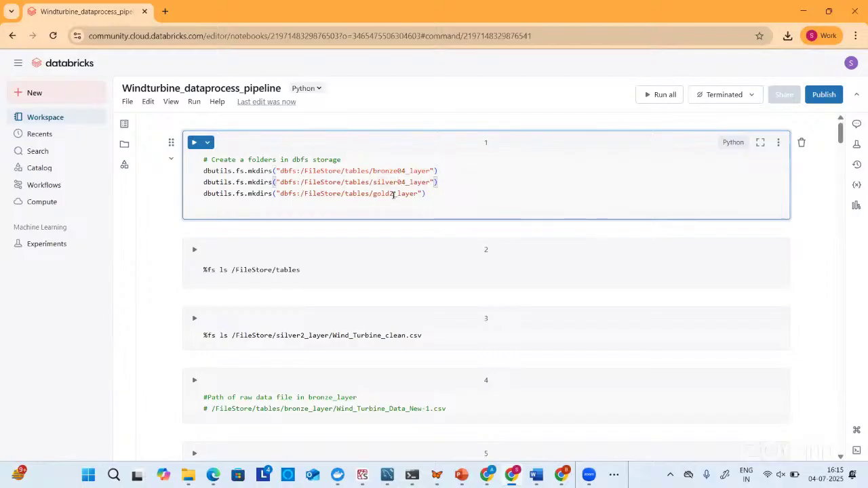
pyautogui.click(393, 194)
pyautogui.press('BackSpace')
pyautogui.write('04')
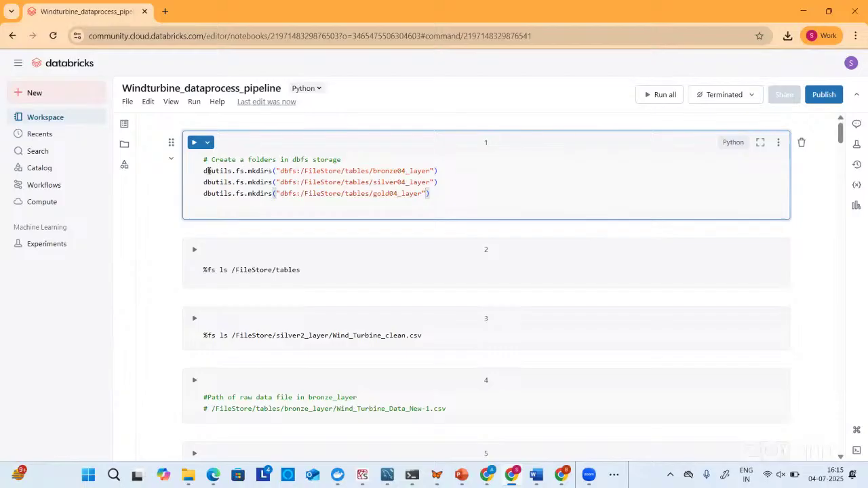
# Step: Attach the notebook to the running cluster and run the first cell to create the three layer folders
pyautogui.click(721, 96)
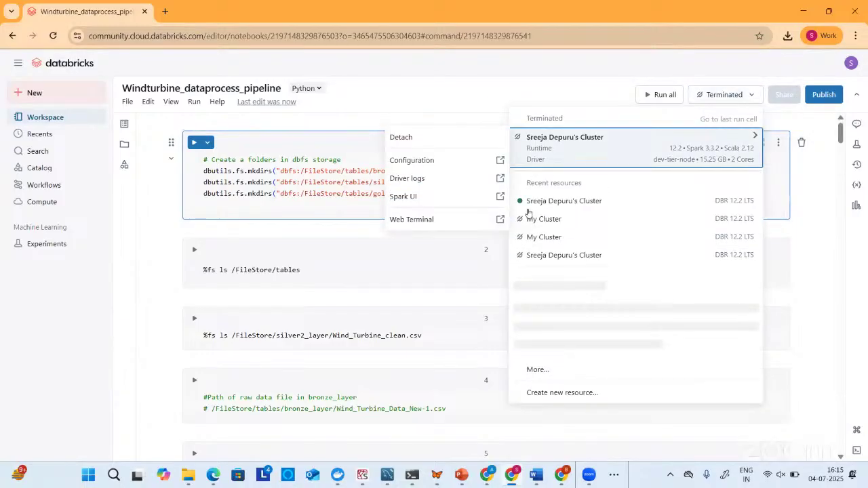
pyautogui.click(527, 205)
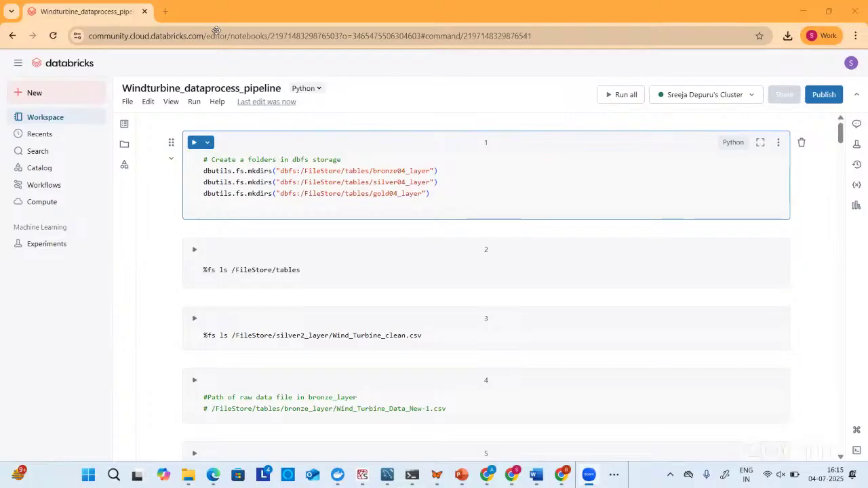
pyautogui.click(193, 143)
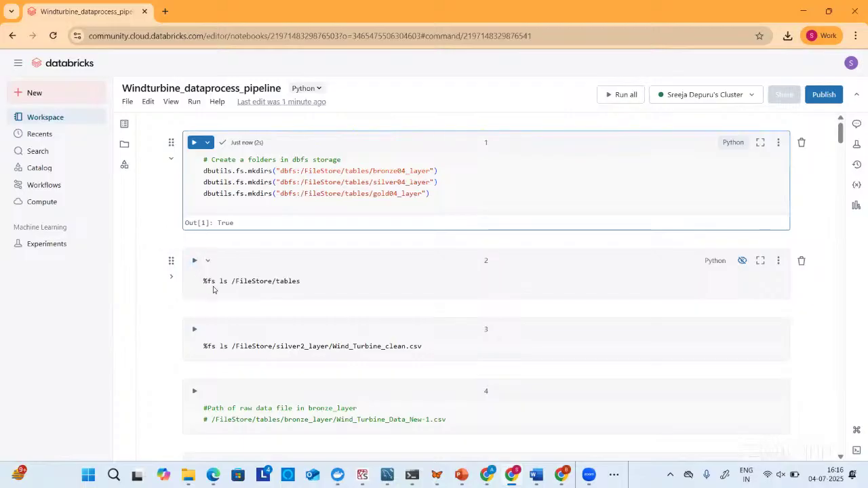
# Step: Run the cell that lists /FileStore/tables, expand its output and check it for the new layer folders
pyautogui.click(195, 261)
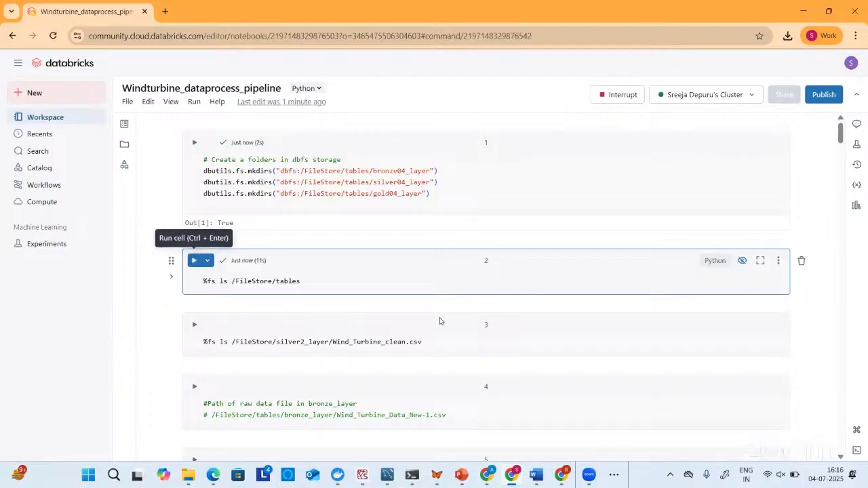
pyautogui.click(172, 283)
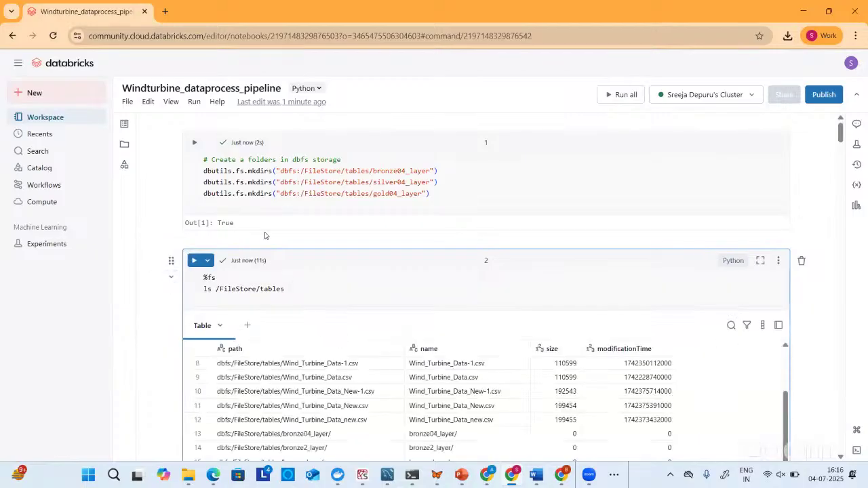
pyautogui.scroll(-2, 154, 275)
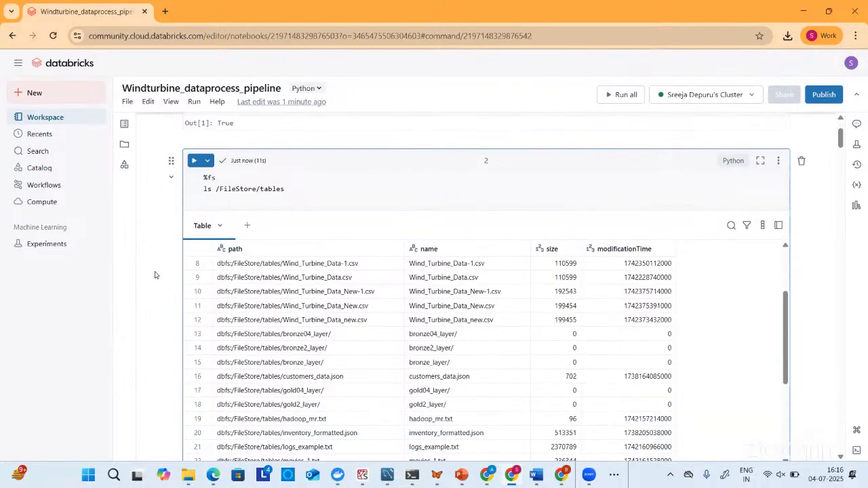
pyautogui.scroll(-1, 278, 306)
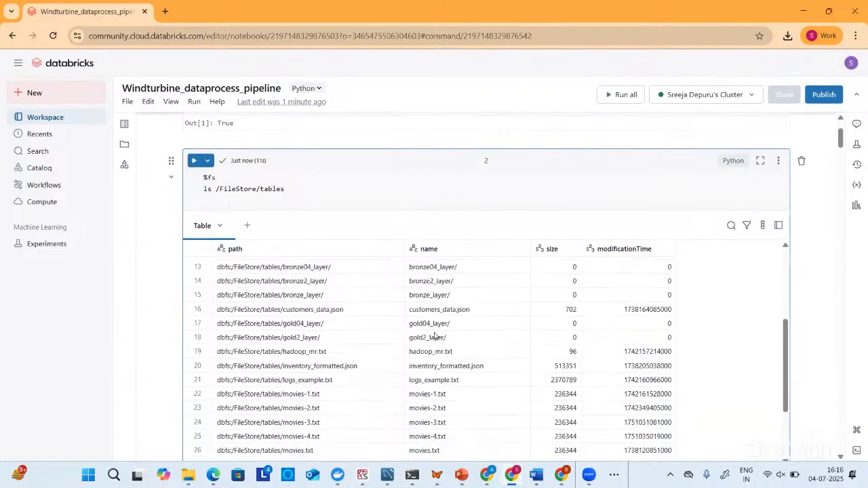
pyautogui.scroll(-3, 400, 329)
pyautogui.scroll(-1, 401, 329)
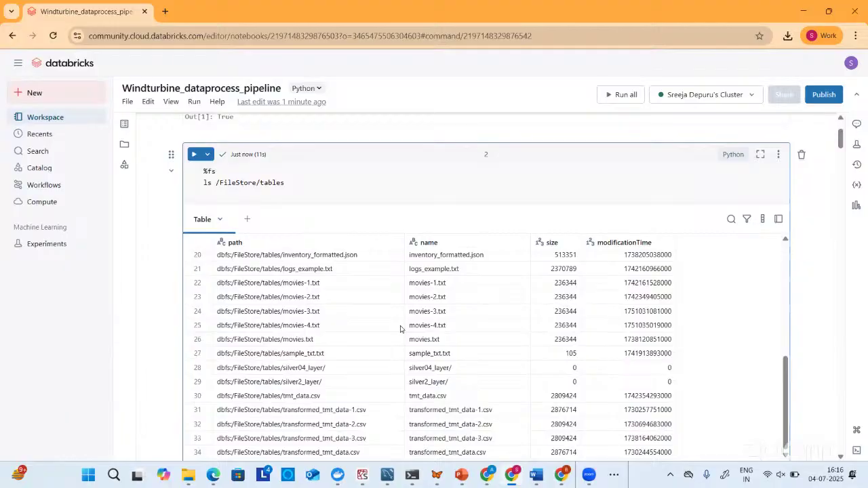
pyautogui.scroll(5, 427, 367)
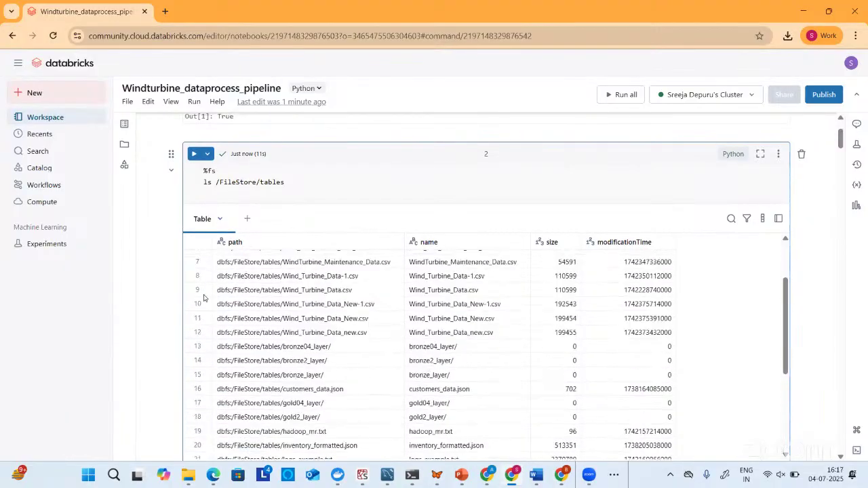
# Step: Run cell 5 to create the SparkSession with the app name sparkdataframesdemo and print the session details
pyautogui.scroll(-5, 153, 279)
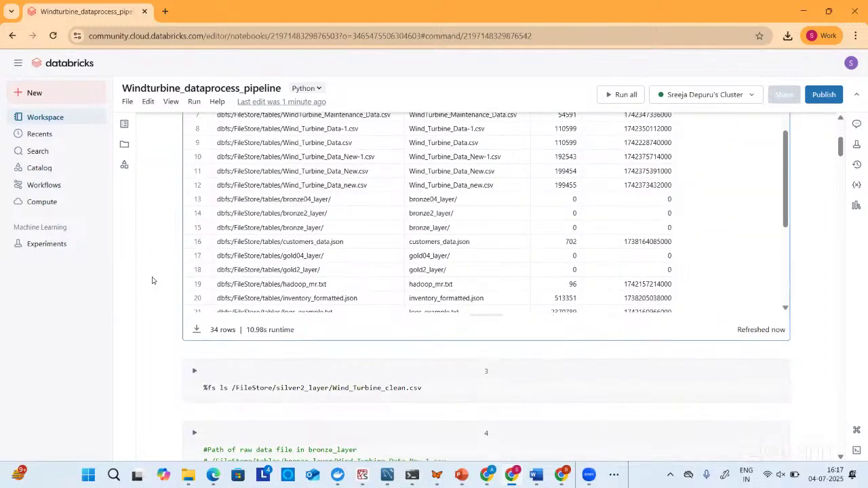
pyautogui.scroll(-1, 153, 278)
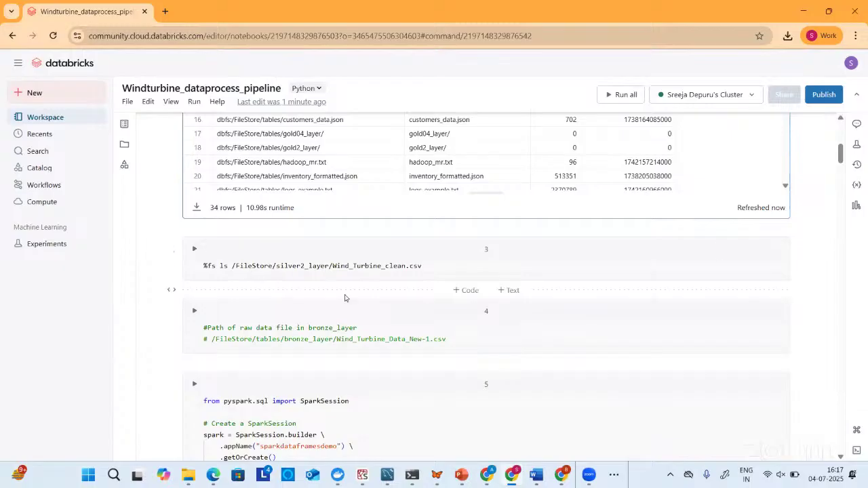
pyautogui.scroll(-1, 345, 294)
pyautogui.scroll(-3, 345, 294)
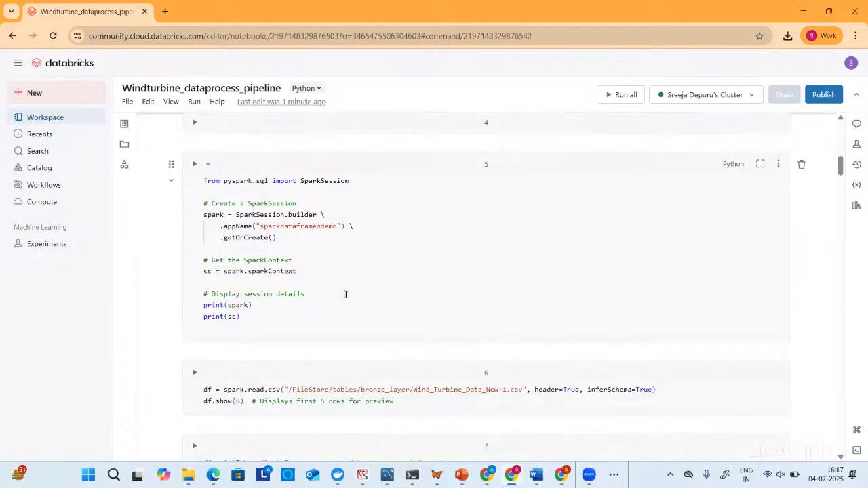
pyautogui.click(195, 165)
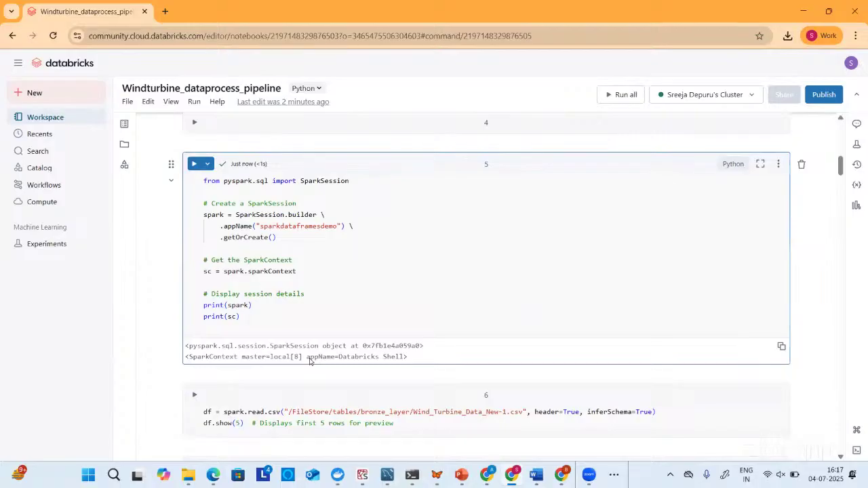
# Step: Run cell 6 to read Wind_Turbine_Data_New-1.csv from bronze_layer into df and preview its first 5 rows
pyautogui.scroll(-1, 310, 361)
pyautogui.scroll(-1, 310, 362)
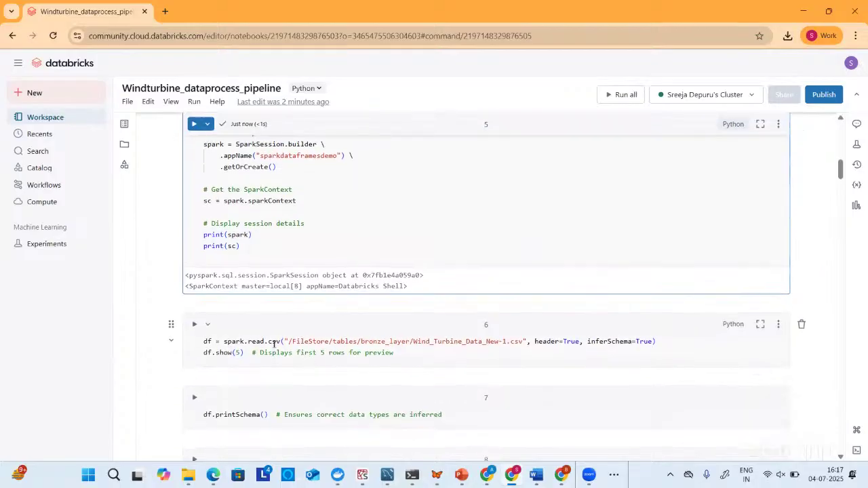
pyautogui.moveTo(274, 345)
pyautogui.moveTo(373, 345)
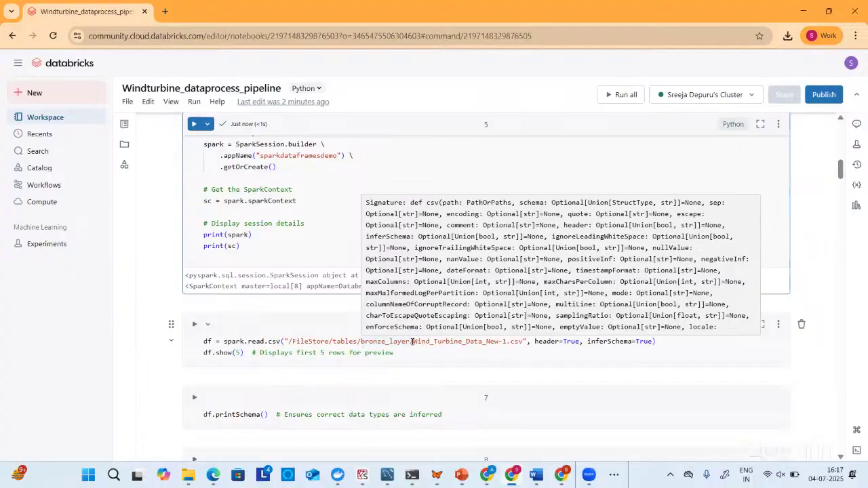
pyautogui.moveTo(413, 342); pyautogui.dragTo(523, 344)
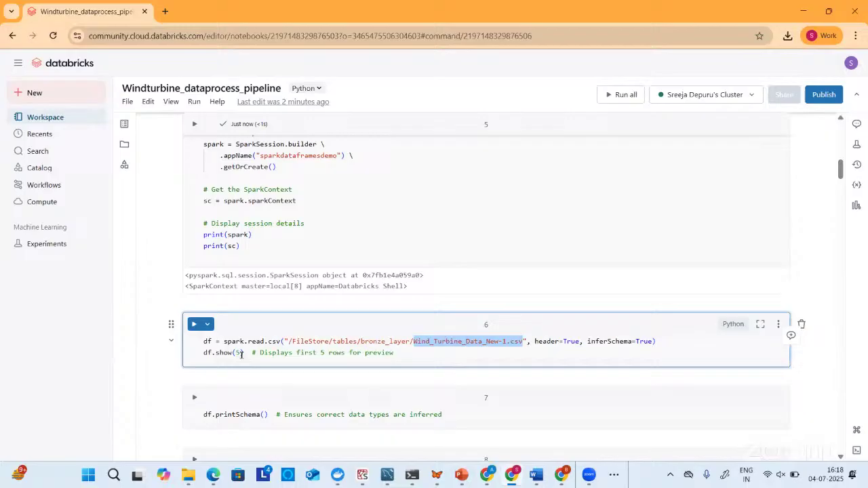
pyautogui.click(191, 326)
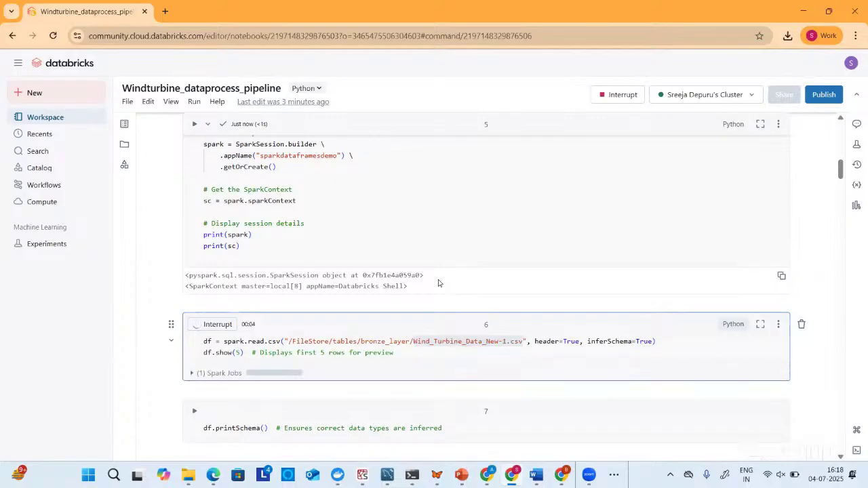
pyautogui.scroll(-1, 438, 284)
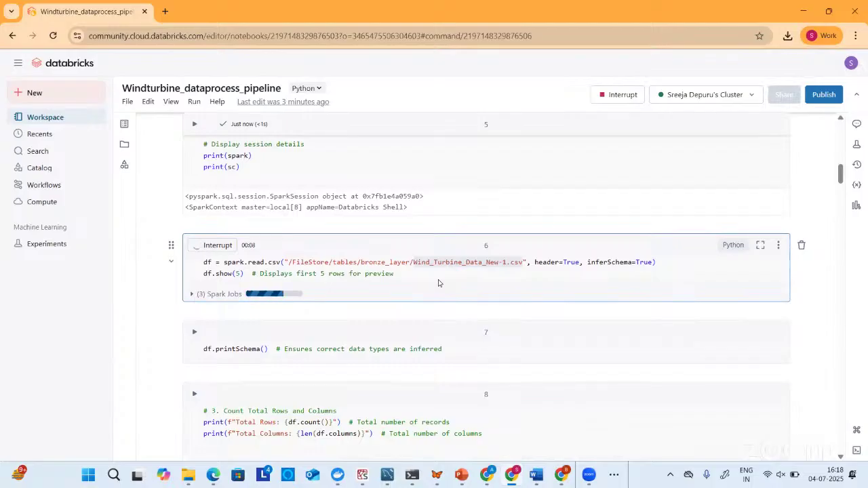
pyautogui.scroll(-1, 438, 284)
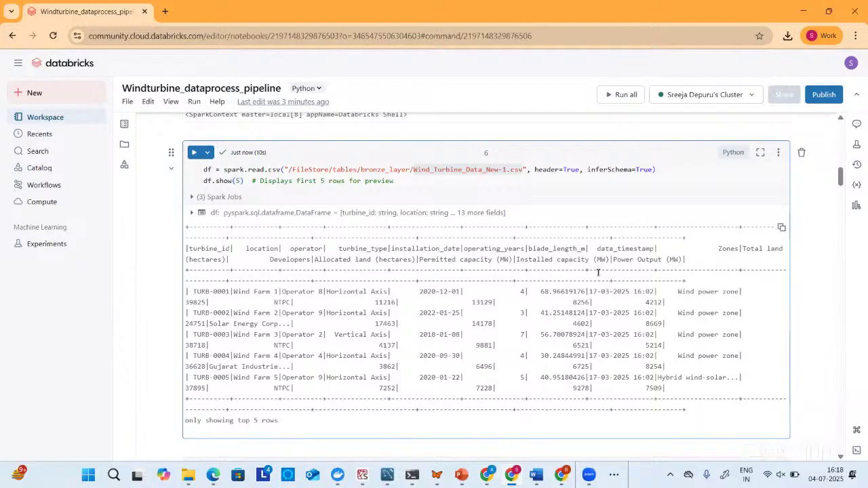
# Step: Run cell 7 to print the schema of df and highlight the data_timestamp line in its output
pyautogui.scroll(-2, 494, 291)
pyautogui.scroll(-1, 493, 291)
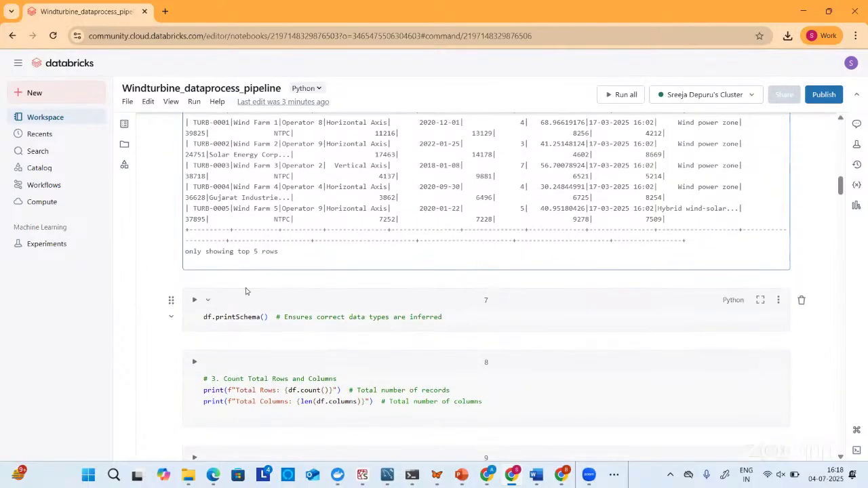
pyautogui.click(194, 301)
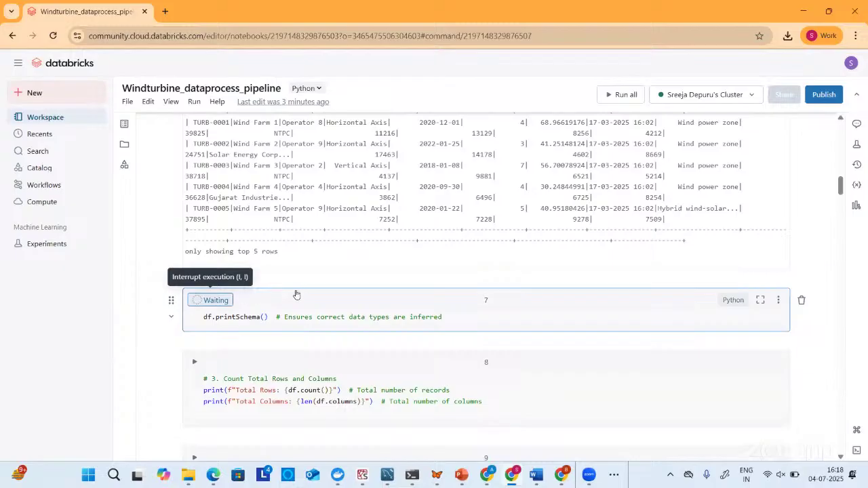
pyautogui.scroll(-1, 298, 293)
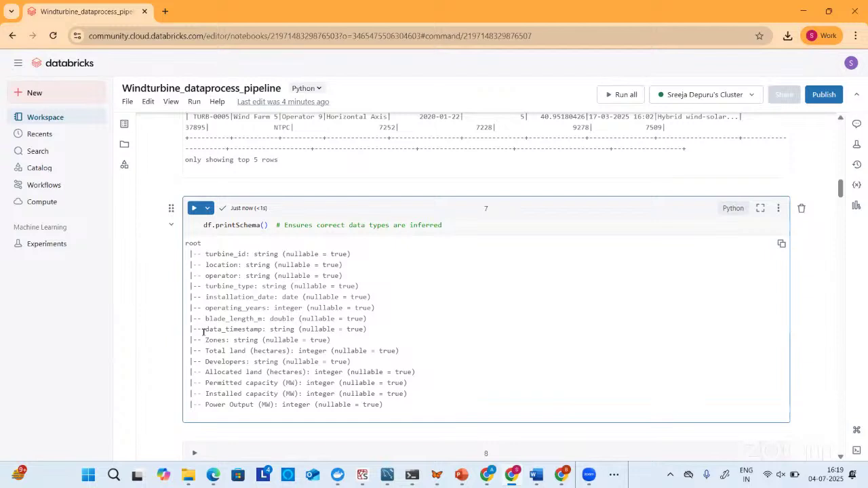
pyautogui.moveTo(205, 331); pyautogui.dragTo(380, 333)
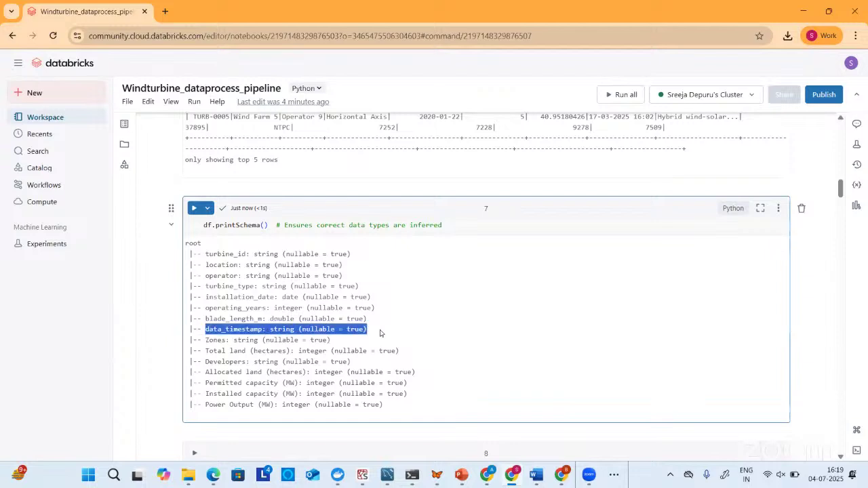
# Step: Run cell 8 to count the total rows and columns of df
pyautogui.scroll(-3, 378, 333)
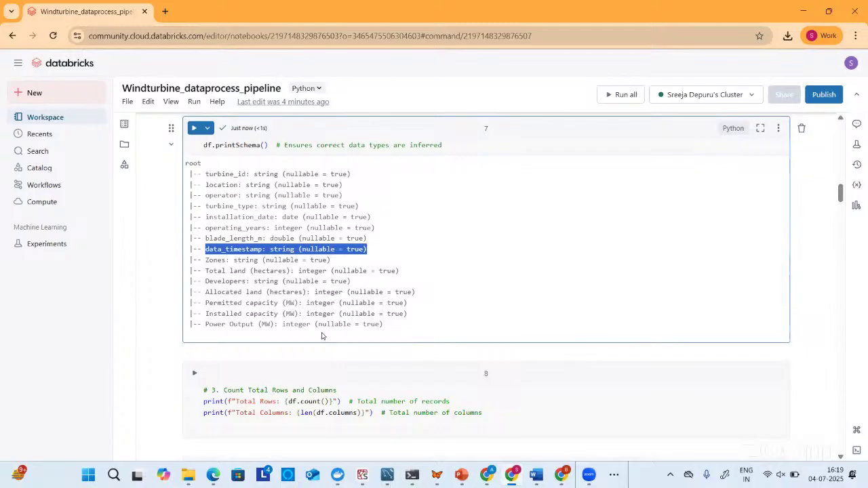
pyautogui.scroll(-1, 322, 335)
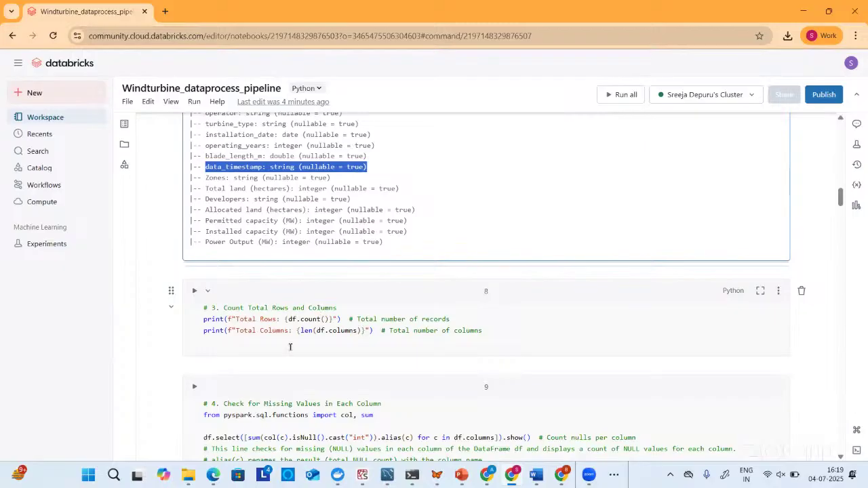
pyautogui.click(196, 293)
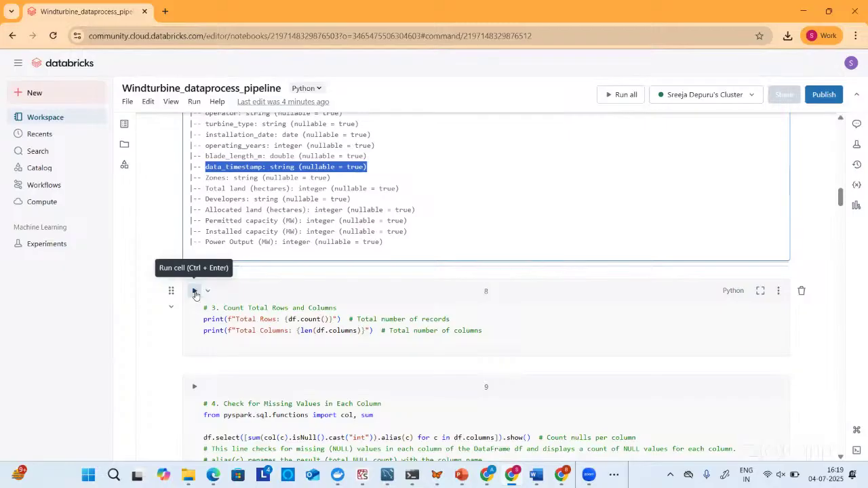
pyautogui.click(196, 293)
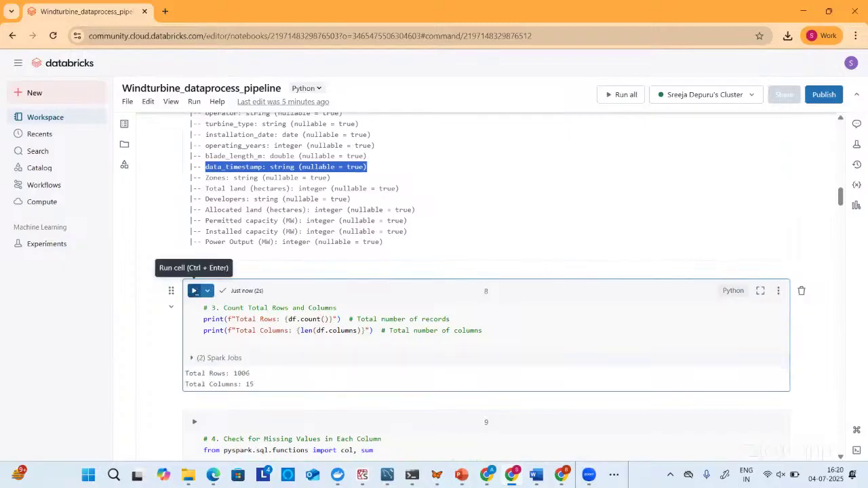
pyautogui.scroll(-1, 245, 368)
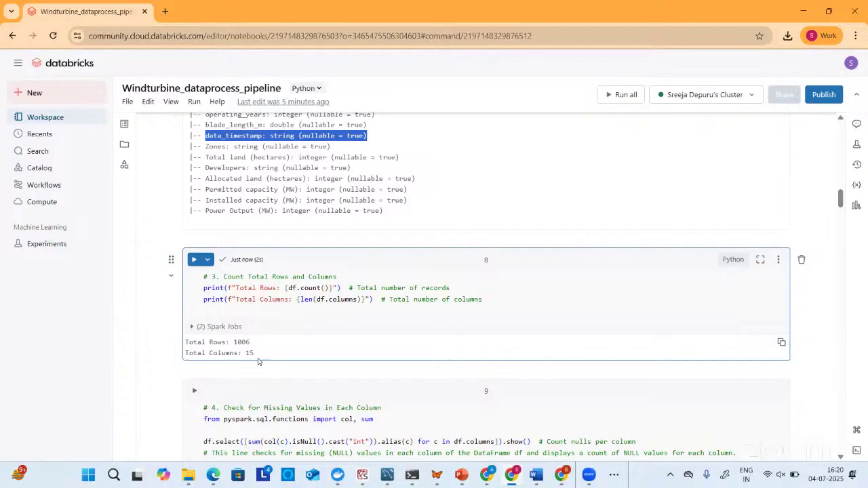
# Step: Examine the missing-values code in cell 9, including the imported sum function and the isNull() call in df.select
pyautogui.scroll(-2, 257, 359)
pyautogui.scroll(-1, 259, 357)
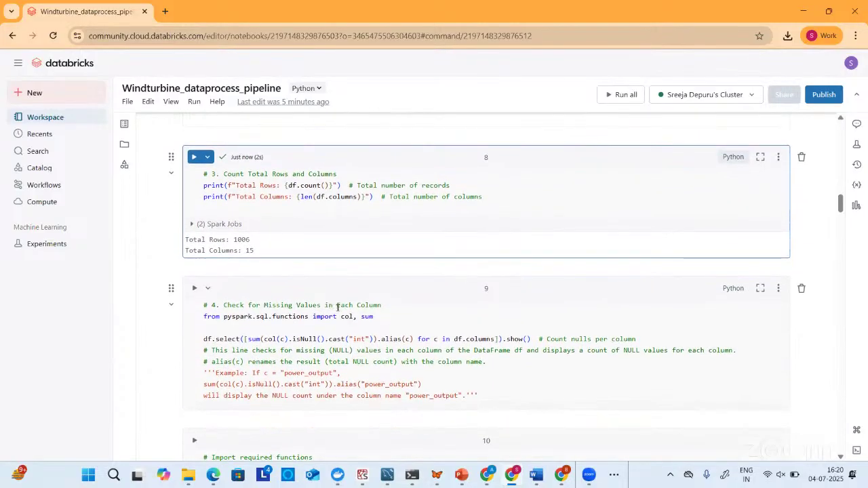
pyautogui.scroll(-1, 337, 308)
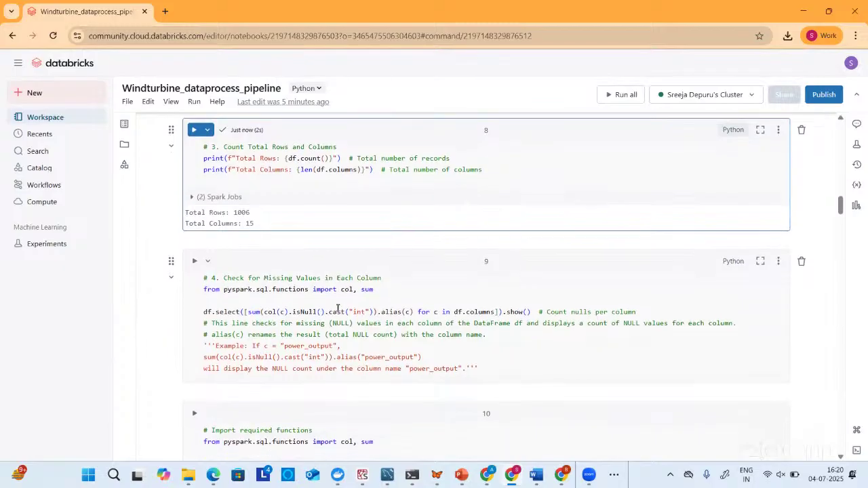
pyautogui.scroll(-1, 338, 308)
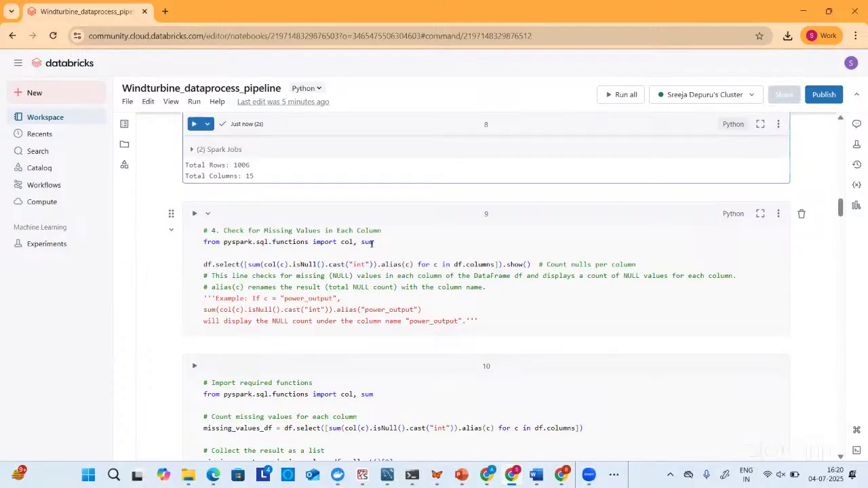
pyautogui.moveTo(372, 243)
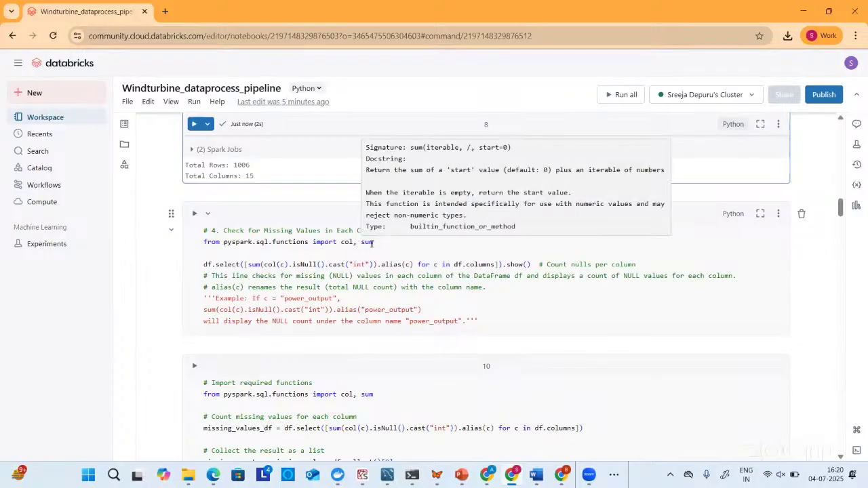
pyautogui.click(296, 266)
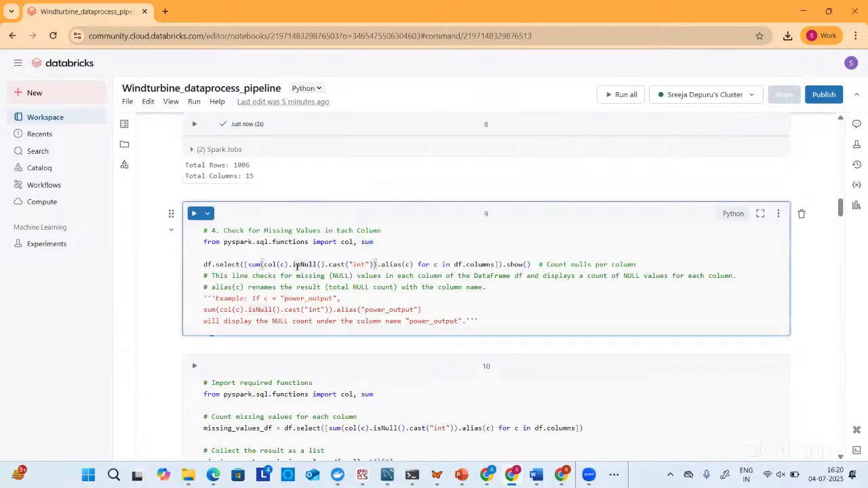
pyautogui.doubleClick(313, 265)
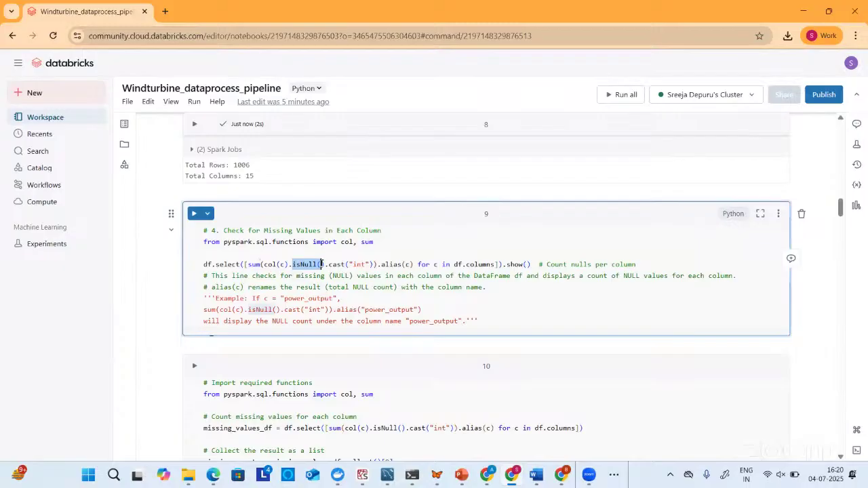
pyautogui.moveTo(321, 265); pyautogui.dragTo(325, 264)
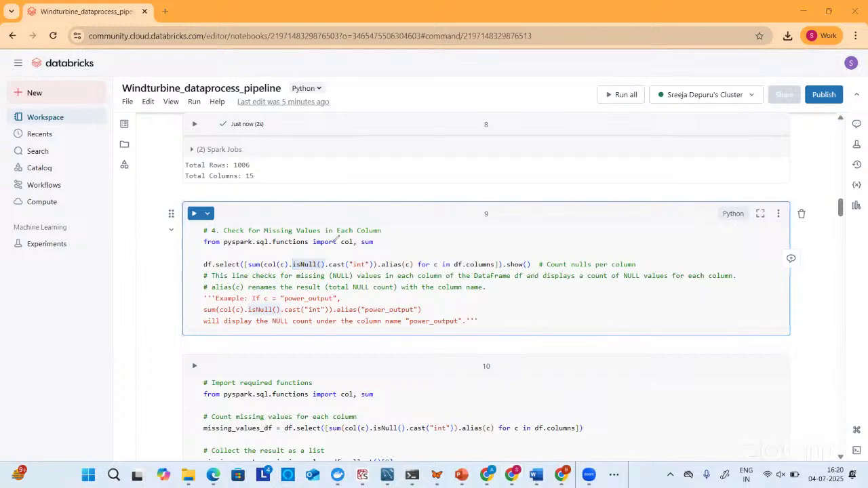
# Step: Annotate the cell 9 code with an arrow from isNull() to True 1 and False 0, write df, and underline sum, col(c) and alias(c)
pyautogui.moveTo(310, 256)
pyautogui.mouseDown()
pyautogui.moveTo(319, 210)
pyautogui.moveTo(348, 199)
pyautogui.moveTo(337, 211)
pyautogui.moveTo(343, 215)
pyautogui.moveTo(363, 202)
pyautogui.mouseUp()
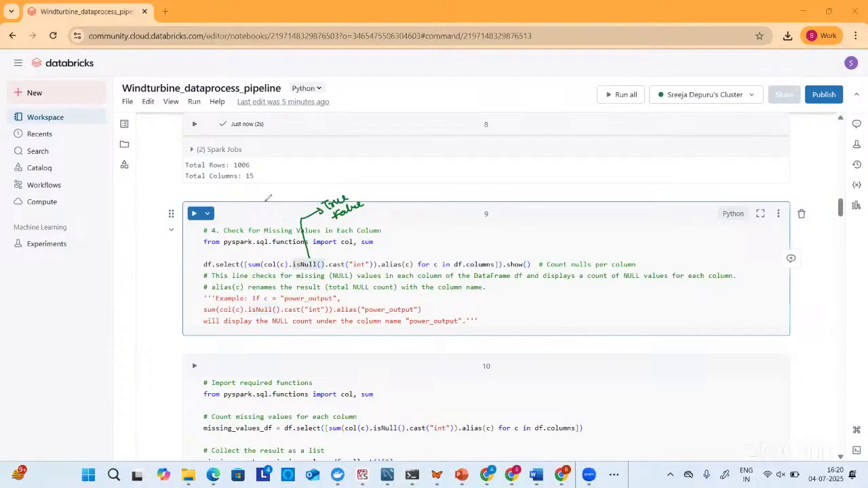
pyautogui.moveTo(445, 155); pyautogui.dragTo(438, 170)
pyautogui.moveTo(446, 169); pyautogui.dragTo(455, 163)
pyautogui.moveTo(270, 269); pyautogui.dragTo(286, 266)
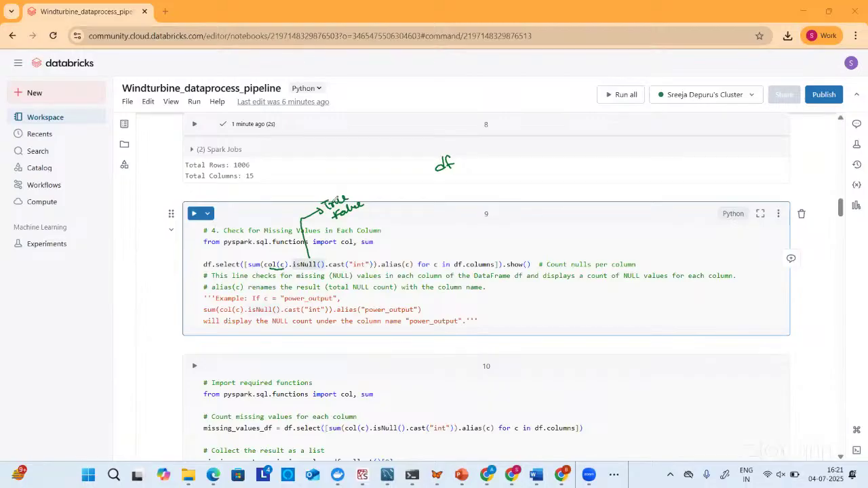
pyautogui.moveTo(353, 193); pyautogui.dragTo(365, 189)
pyautogui.moveTo(363, 198); pyautogui.dragTo(381, 197)
pyautogui.moveTo(407, 267); pyautogui.dragTo(389, 270)
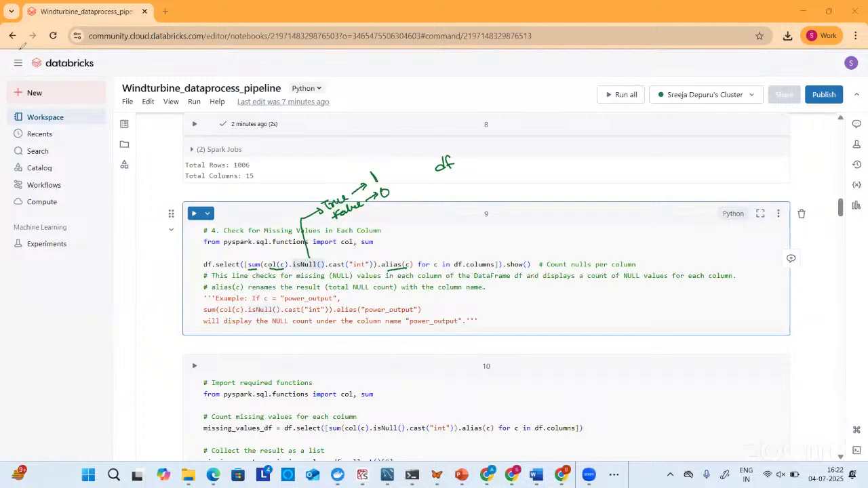
# Step: Run cell 9 to count the null values in each column of df and review the output table
pyautogui.click(195, 214)
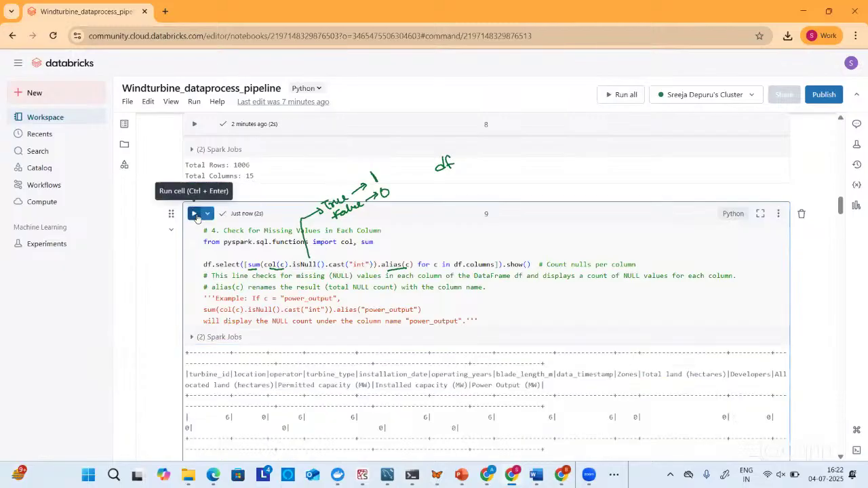
pyautogui.scroll(-1, 315, 428)
pyautogui.scroll(-1, 315, 428)
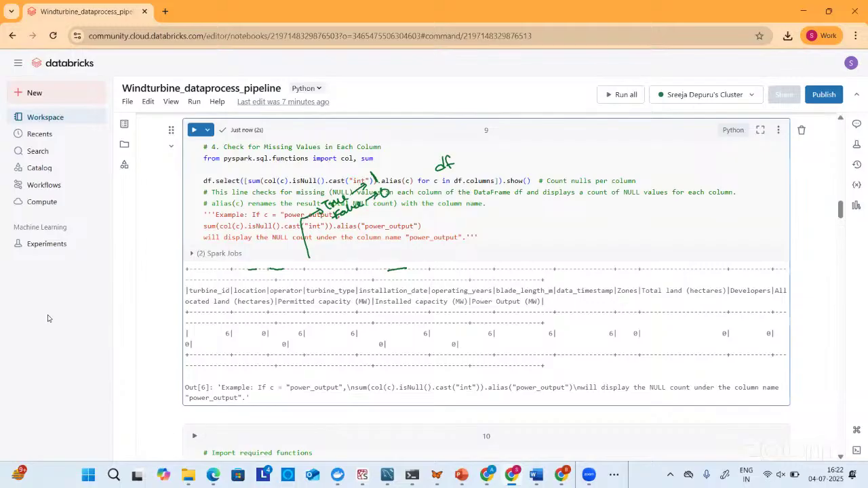
pyautogui.scroll(-3, 316, 367)
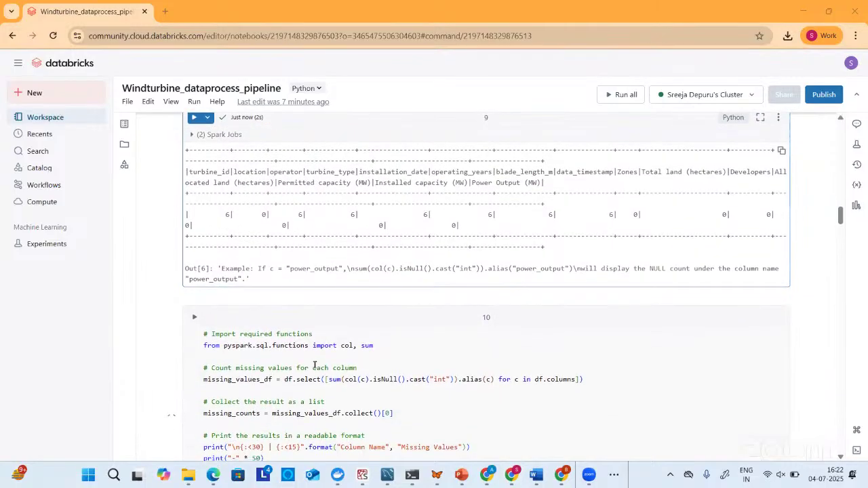
pyautogui.scroll(-3, 315, 366)
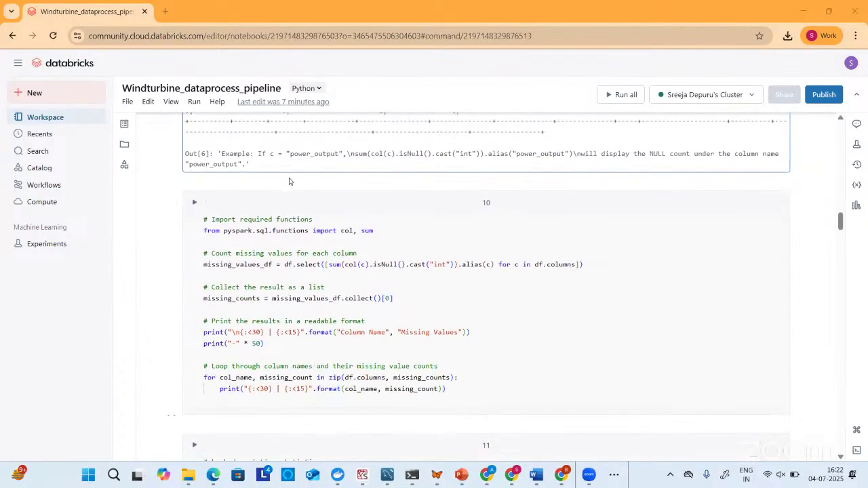
pyautogui.scroll(2, 288, 183)
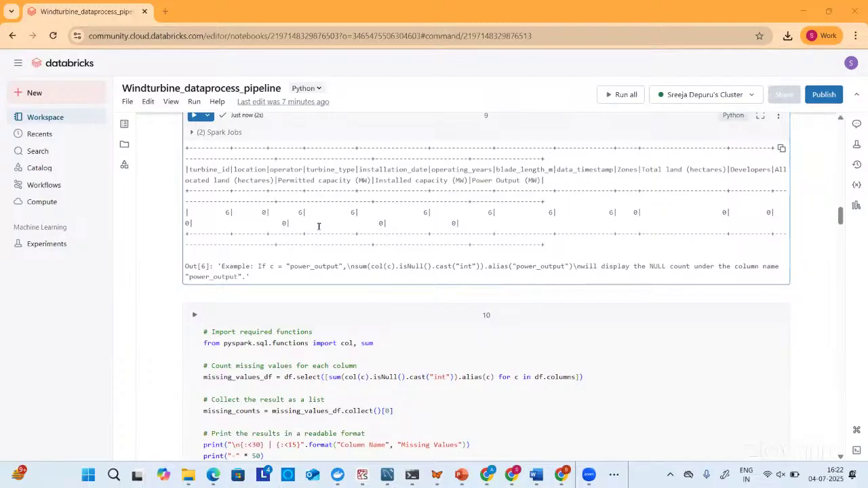
# Step: Review the df.select and print formatting code in cell 10, and run it to list each column name with its missing values
pyautogui.scroll(-1, 319, 226)
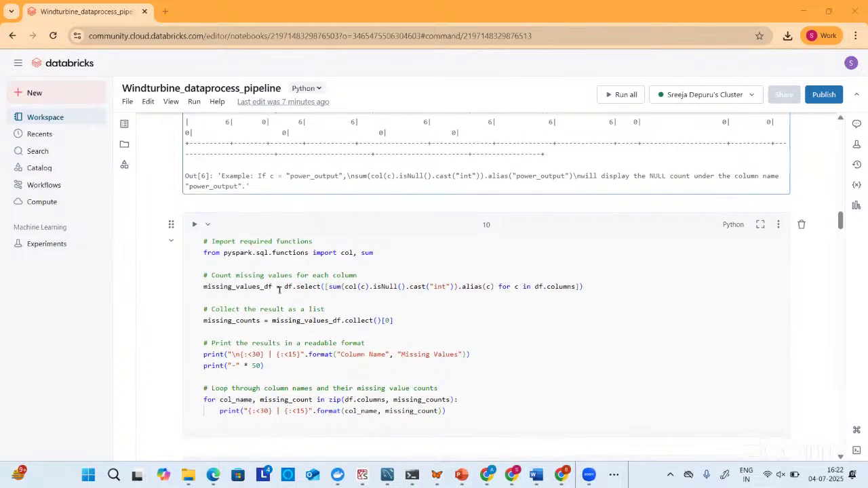
pyautogui.moveTo(283, 289); pyautogui.dragTo(319, 288)
pyautogui.moveTo(398, 286); pyautogui.dragTo(601, 288)
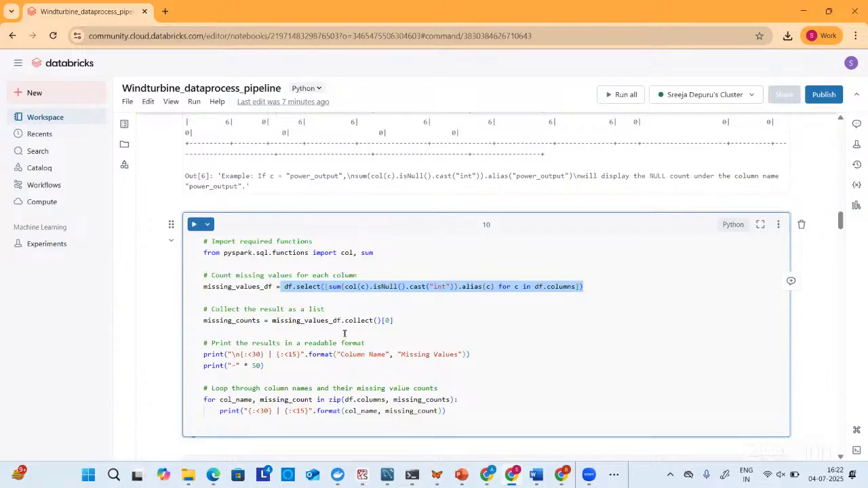
pyautogui.scroll(-1, 344, 333)
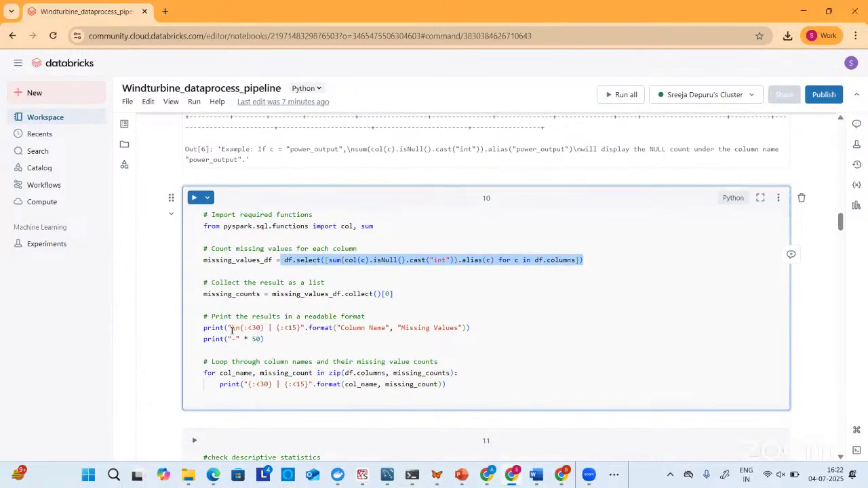
pyautogui.click(292, 341)
pyautogui.click(270, 327)
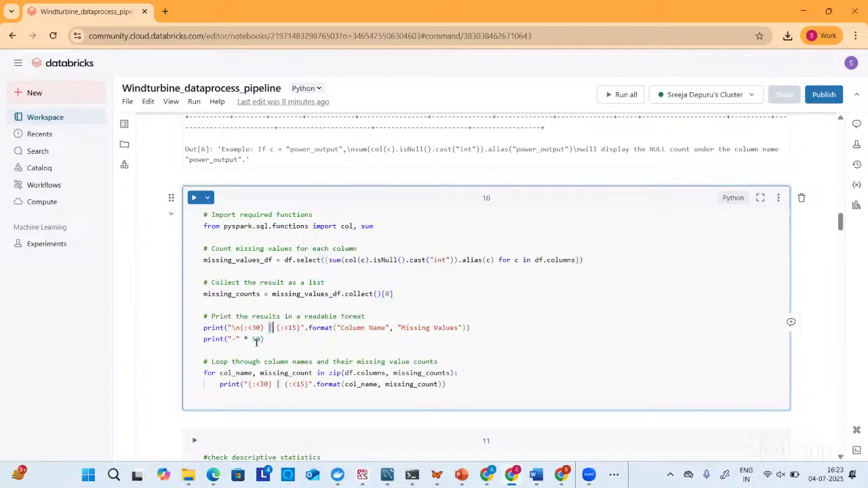
pyautogui.click(194, 197)
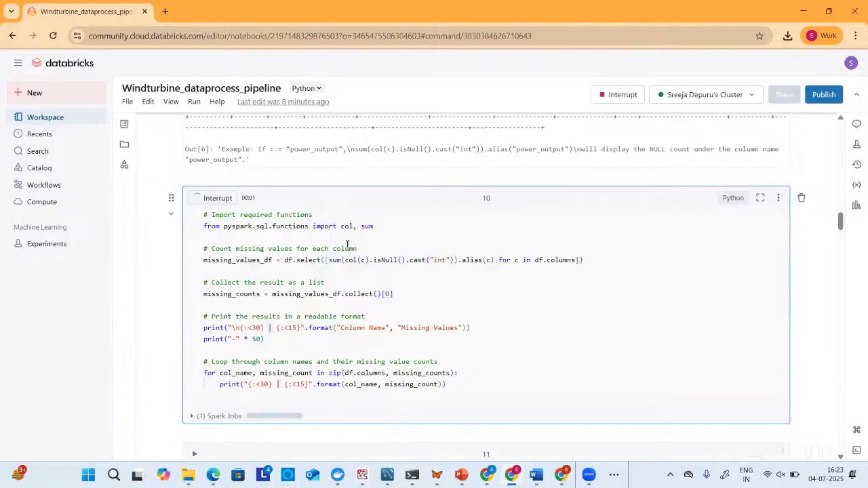
pyautogui.scroll(-1, 347, 244)
pyautogui.scroll(-5, 347, 244)
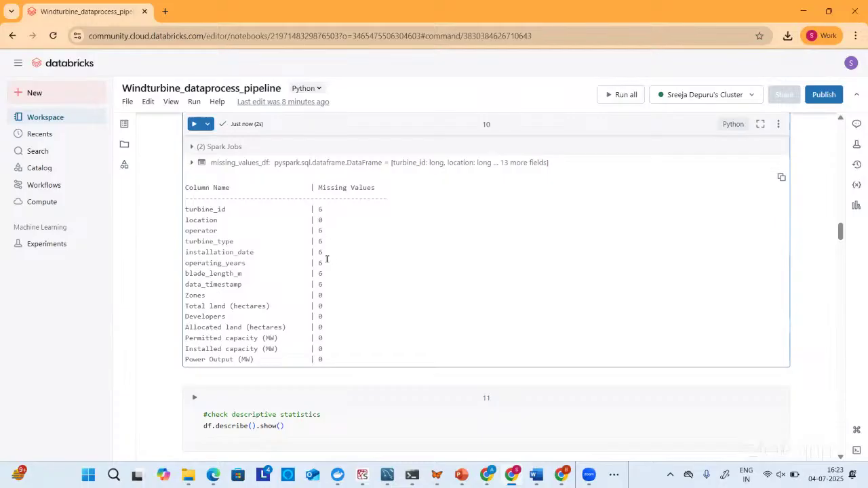
# Step: Run cell 11 to show the descriptive statistics of df with df.describe().show() and review the summary table
pyautogui.scroll(-5, 332, 263)
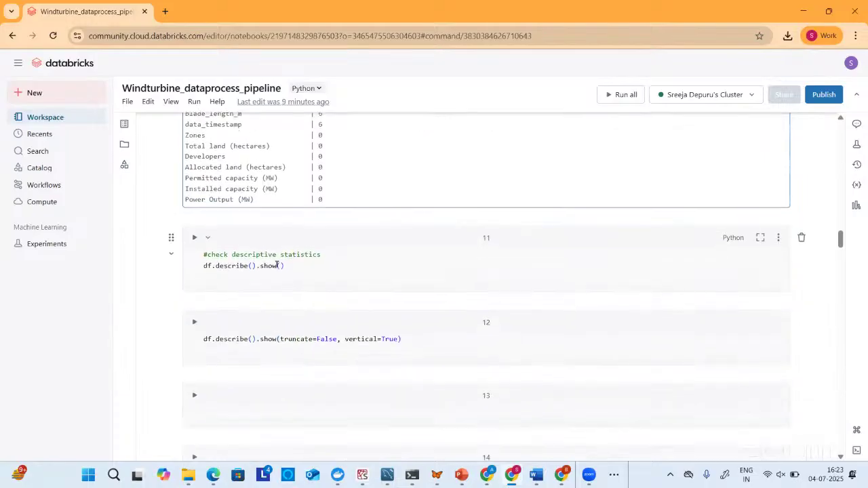
pyautogui.click(194, 237)
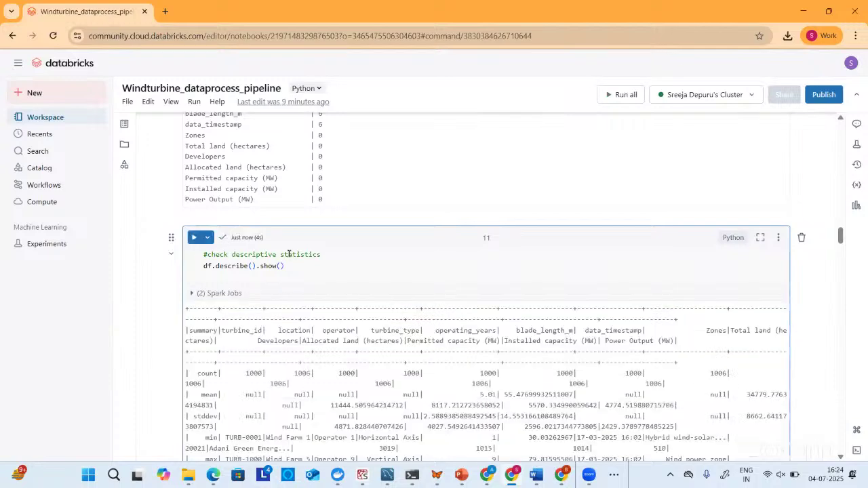
pyautogui.scroll(-3, 289, 253)
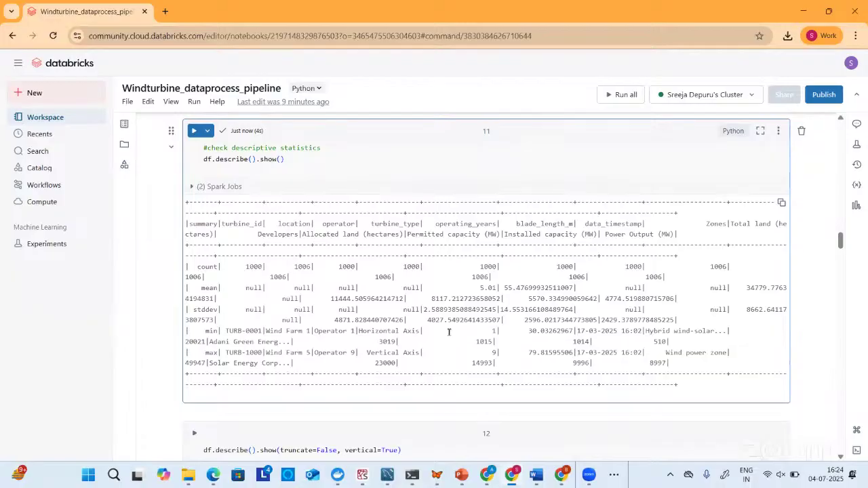
pyautogui.scroll(-1, 448, 332)
pyautogui.scroll(-1, 448, 332)
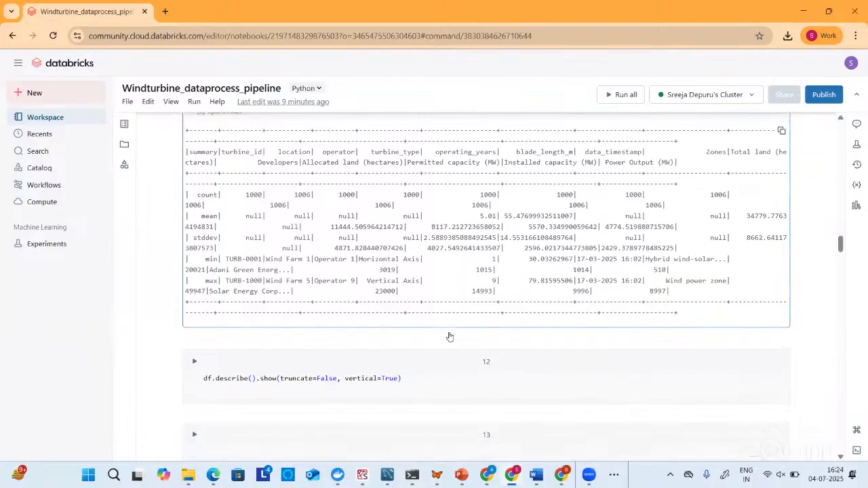
pyautogui.scroll(-3, 449, 334)
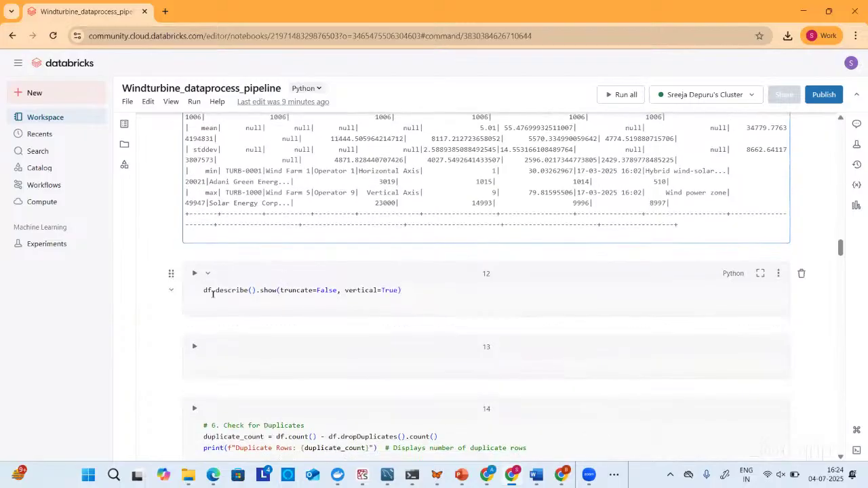
# Step: Run cell 12 to show df's descriptive statistics with truncate=False and vertical=True, and return its output to RECORD 0
pyautogui.scroll(3, 256, 232)
pyautogui.scroll(1, 257, 232)
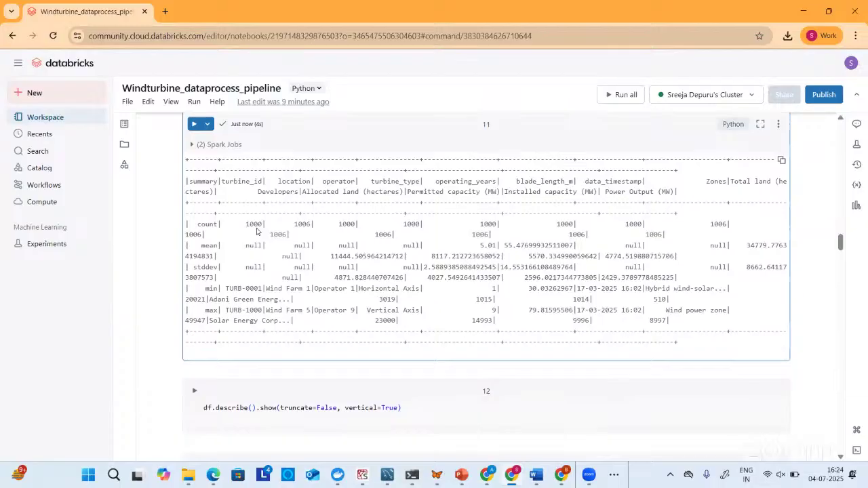
pyautogui.scroll(-2, 256, 232)
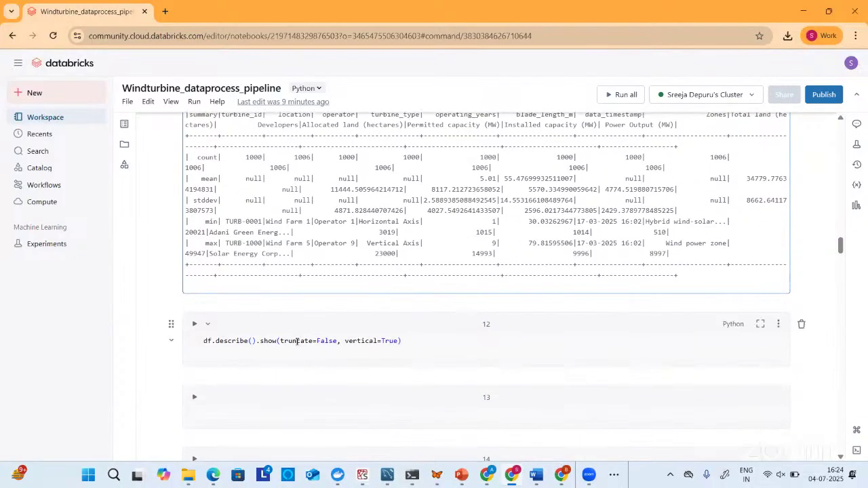
pyautogui.scroll(1, 323, 342)
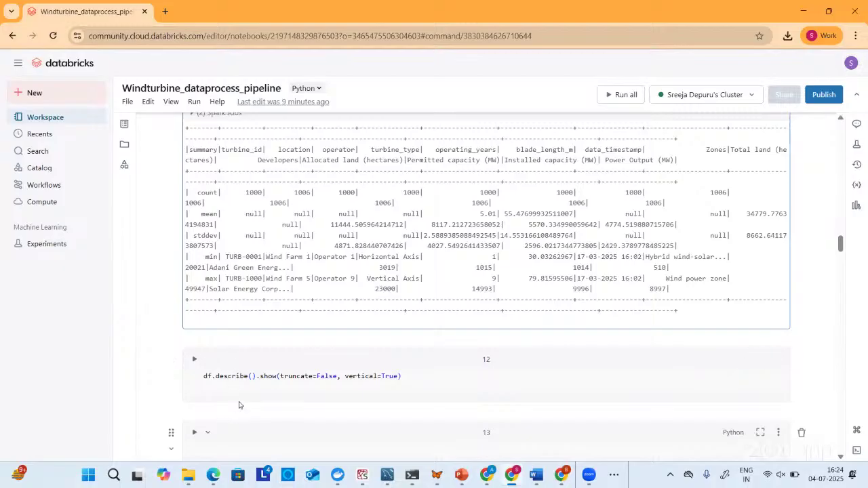
pyautogui.click(193, 358)
pyautogui.scroll(-2, 309, 299)
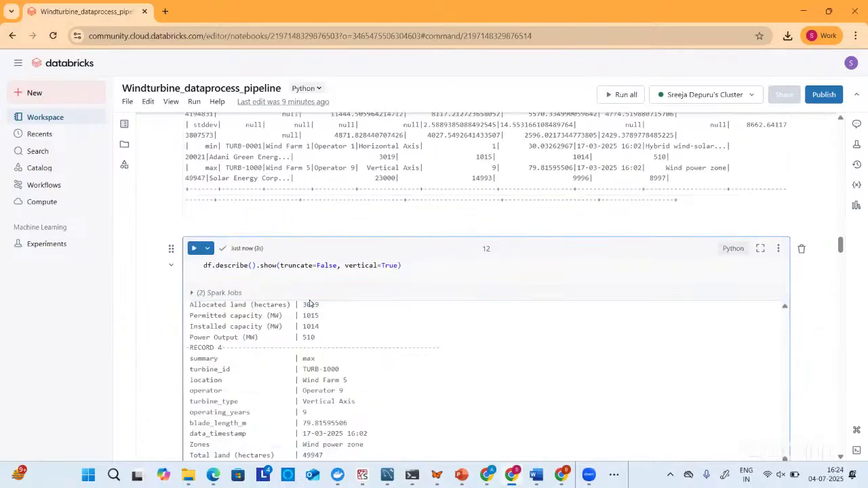
pyautogui.scroll(-1, 310, 303)
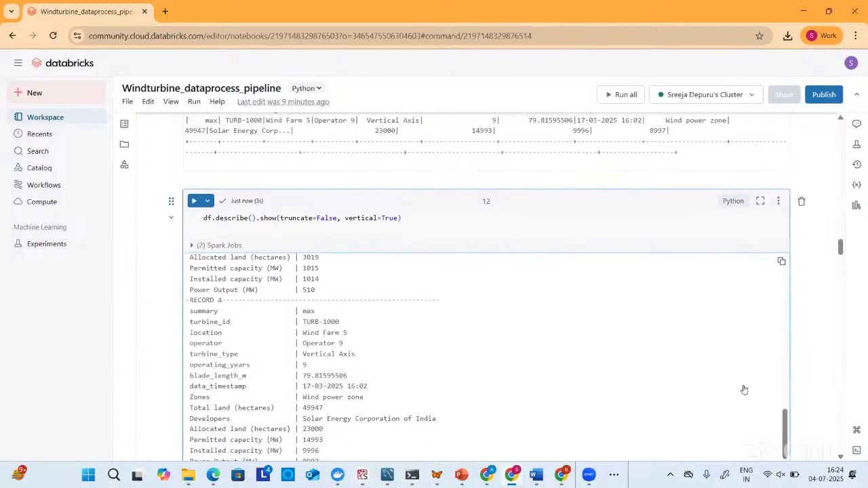
pyautogui.moveTo(784, 424); pyautogui.dragTo(780, 343)
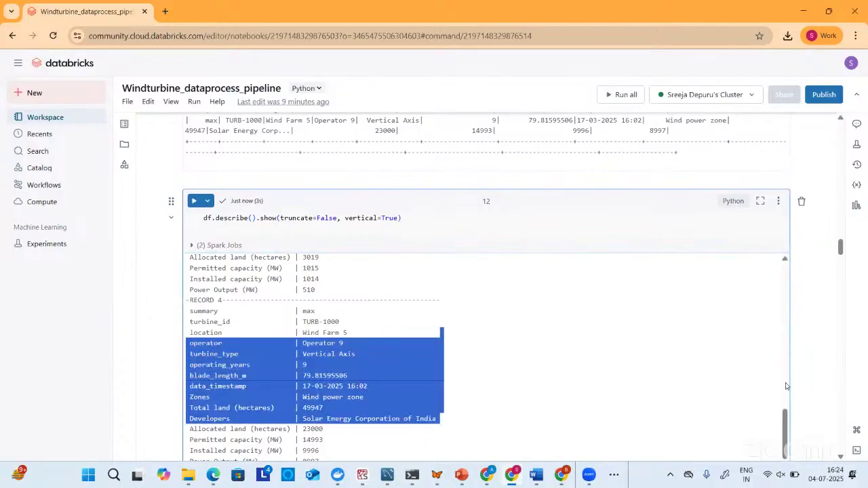
pyautogui.moveTo(786, 416); pyautogui.dragTo(790, 255)
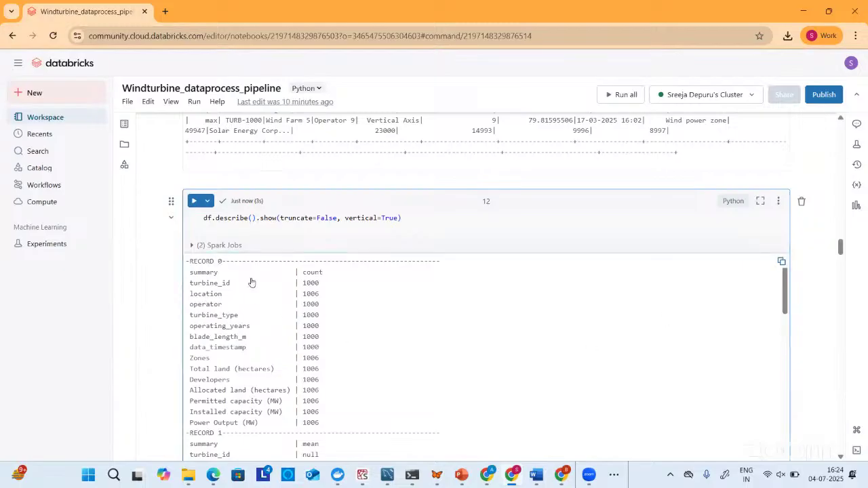
# Step: Examine the count, mean and max records in cell 12's vertical summary output
pyautogui.scroll(-1, 320, 368)
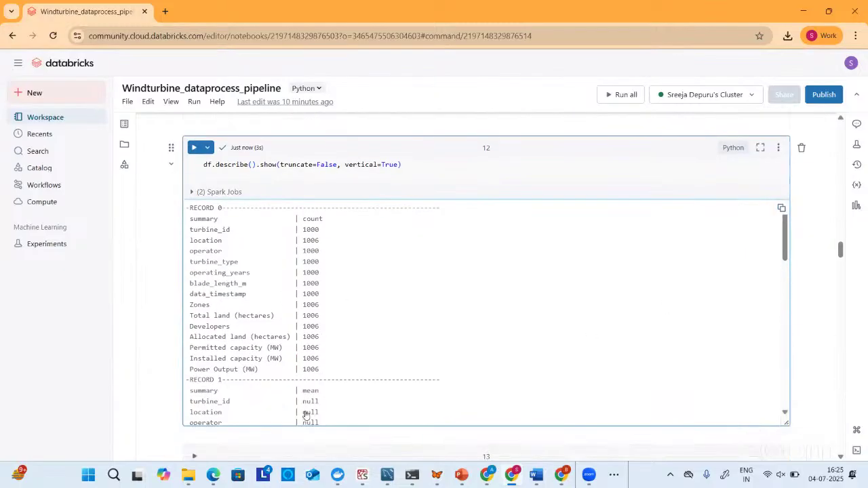
pyautogui.scroll(-1, 305, 403)
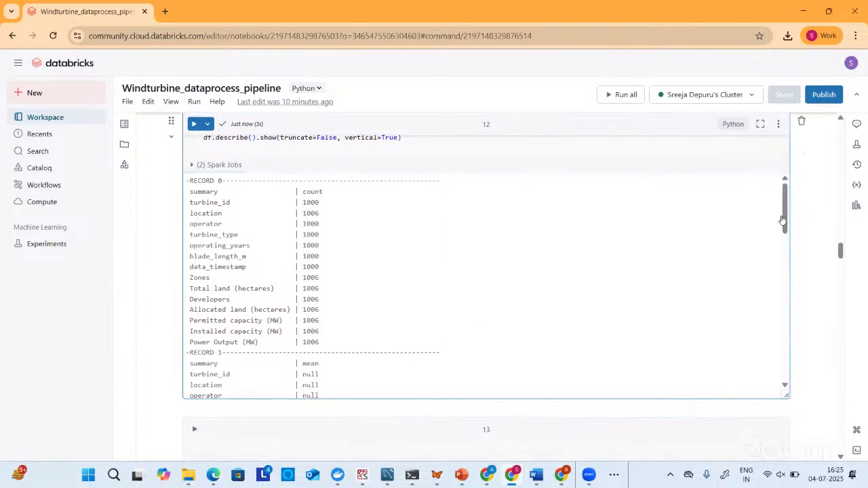
pyautogui.moveTo(786, 228); pyautogui.dragTo(787, 265)
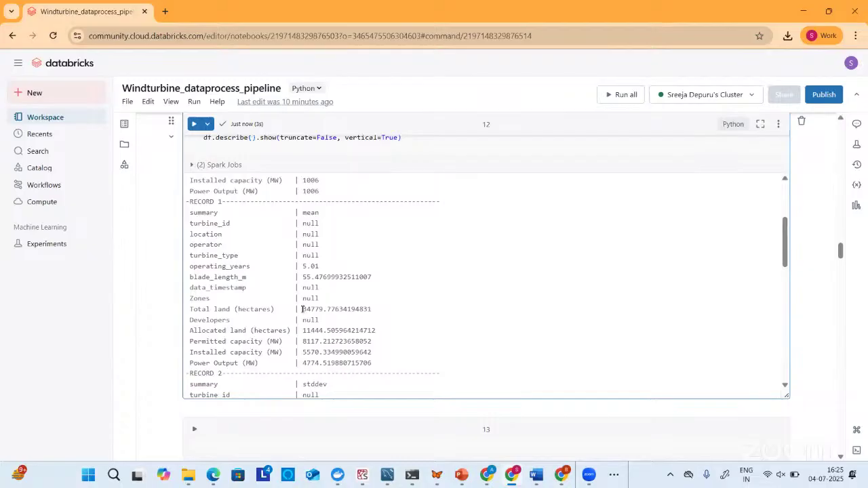
pyautogui.moveTo(785, 263); pyautogui.dragTo(799, 396)
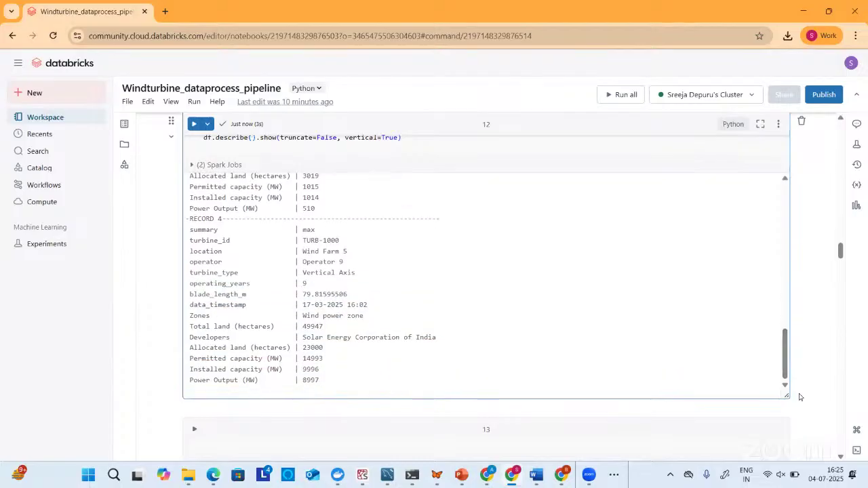
pyautogui.scroll(-1, 347, 266)
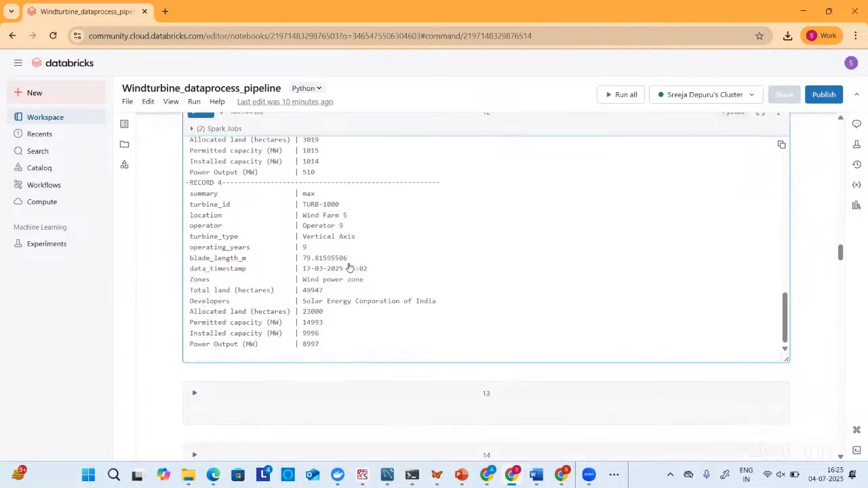
# Step: Underline dropDuplicates in cell 14 and sketch a long row divided into boxes above the cell
pyautogui.scroll(-3, 349, 267)
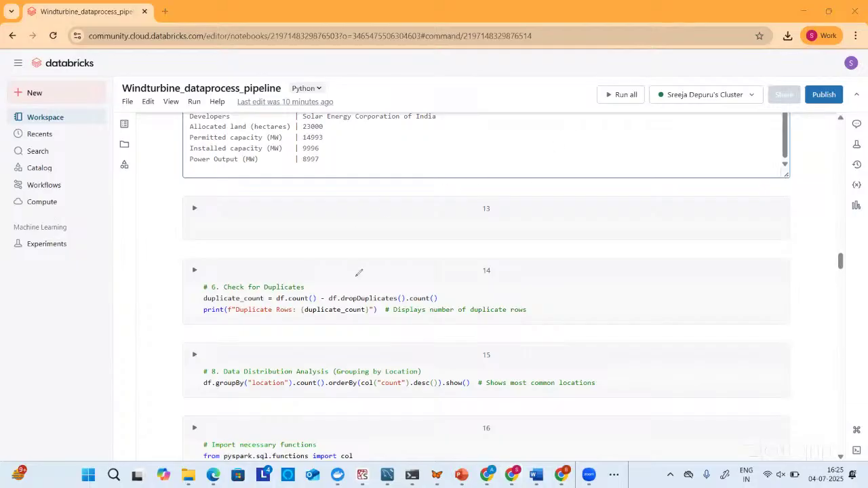
pyautogui.moveTo(344, 301); pyautogui.dragTo(398, 303)
pyautogui.moveTo(392, 234)
pyautogui.mouseDown()
pyautogui.moveTo(542, 211)
pyautogui.moveTo(491, 237)
pyautogui.moveTo(391, 255)
pyautogui.moveTo(424, 257)
pyautogui.mouseUp()
pyautogui.moveTo(447, 229)
pyautogui.mouseDown()
pyautogui.moveTo(450, 247)
pyautogui.moveTo(525, 229)
pyautogui.mouseUp()
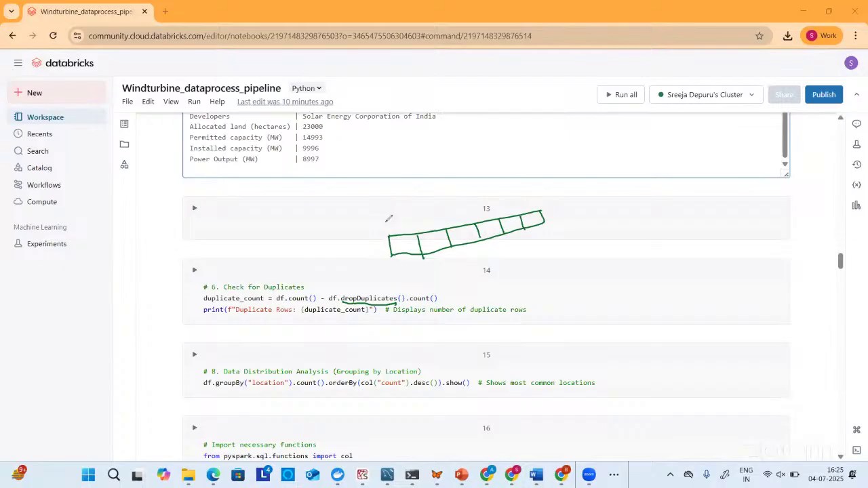
# Step: Sketch a second boxed row with a check mark beside the first, write validating above cell 14's comment, and clear the annotations
pyautogui.moveTo(387, 224)
pyautogui.mouseDown()
pyautogui.moveTo(448, 192)
pyautogui.moveTo(532, 172)
pyautogui.moveTo(473, 208)
pyautogui.moveTo(394, 228)
pyautogui.mouseUp()
pyautogui.moveTo(414, 199); pyautogui.dragTo(421, 225)
pyautogui.moveTo(439, 194)
pyautogui.mouseDown()
pyautogui.moveTo(444, 217)
pyautogui.moveTo(472, 208)
pyautogui.mouseUp()
pyautogui.moveTo(491, 177); pyautogui.dragTo(500, 201)
pyautogui.moveTo(513, 175)
pyautogui.mouseDown()
pyautogui.moveTo(520, 194)
pyautogui.moveTo(566, 201)
pyautogui.mouseUp()
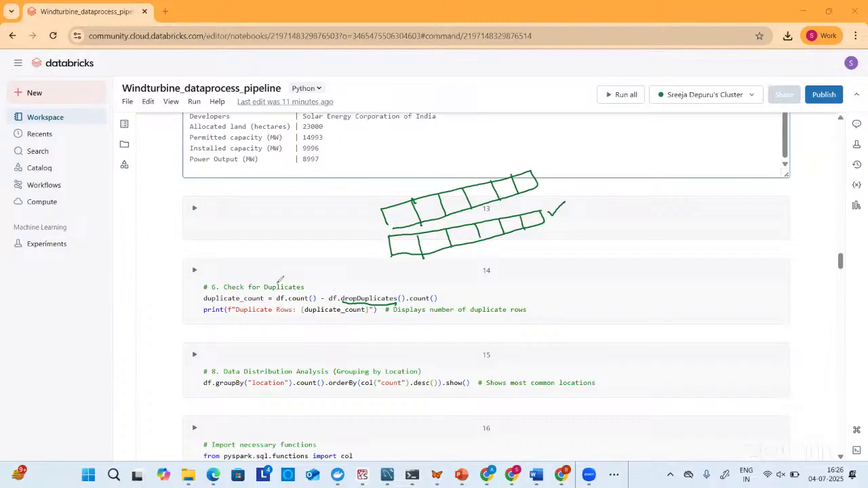
pyautogui.moveTo(233, 273)
pyautogui.mouseDown()
pyautogui.moveTo(281, 255)
pyautogui.moveTo(292, 261)
pyautogui.mouseUp()
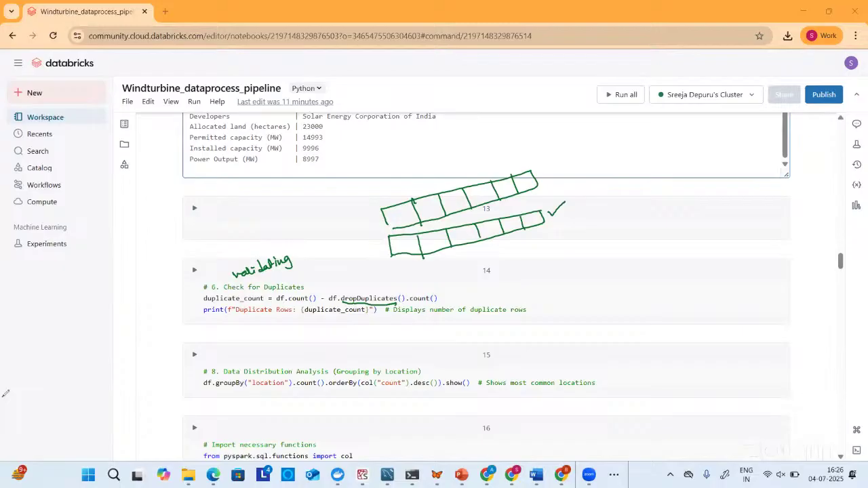
pyautogui.press('Escape')
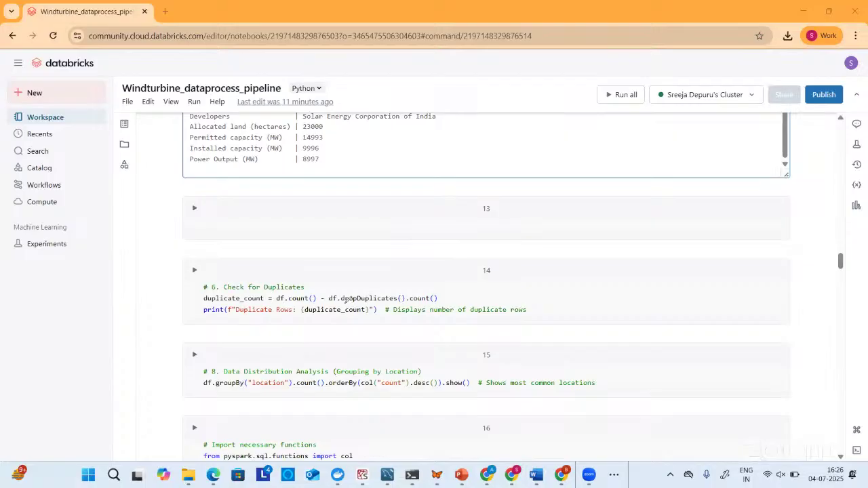
# Step: Underline dropDuplicates(), count() and the Duplicate Rows text in cell 14, run the cell to count duplicate rows, and clear the annotations
pyautogui.moveTo(376, 306); pyautogui.dragTo(396, 304)
pyautogui.moveTo(414, 305); pyautogui.dragTo(430, 302)
pyautogui.moveTo(287, 316)
pyautogui.mouseDown()
pyautogui.moveTo(245, 316)
pyautogui.moveTo(360, 316)
pyautogui.mouseUp()
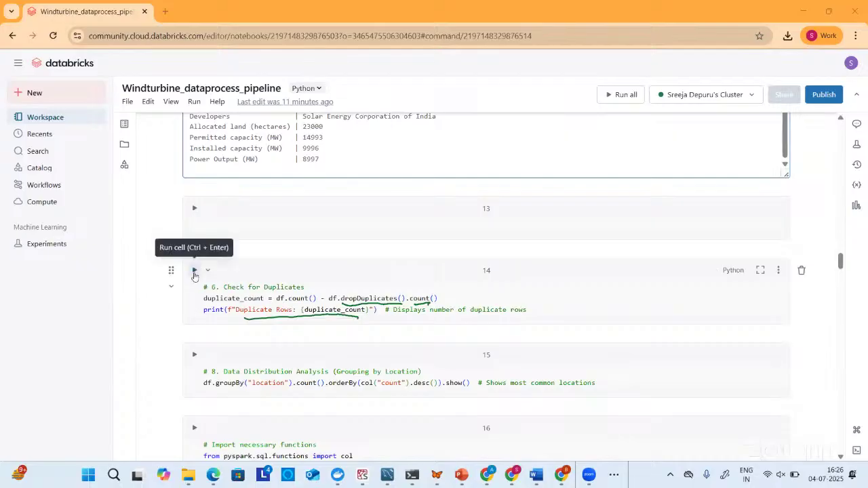
pyautogui.click(194, 271)
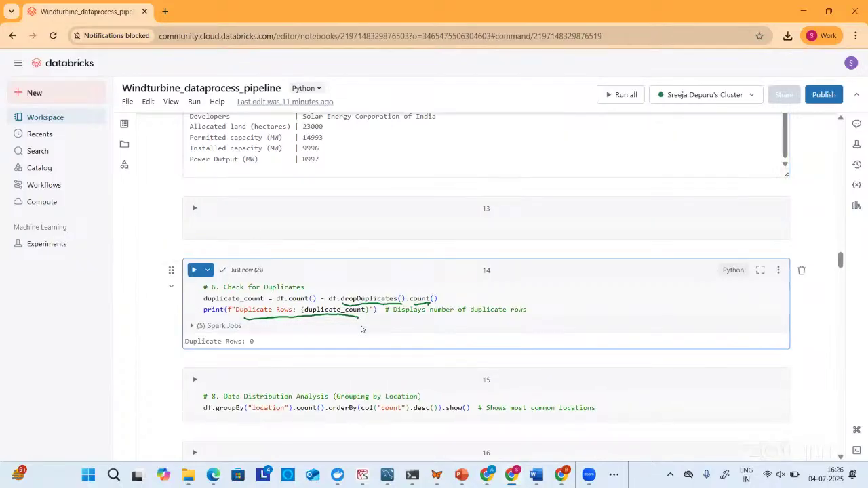
pyautogui.scroll(-1, 361, 329)
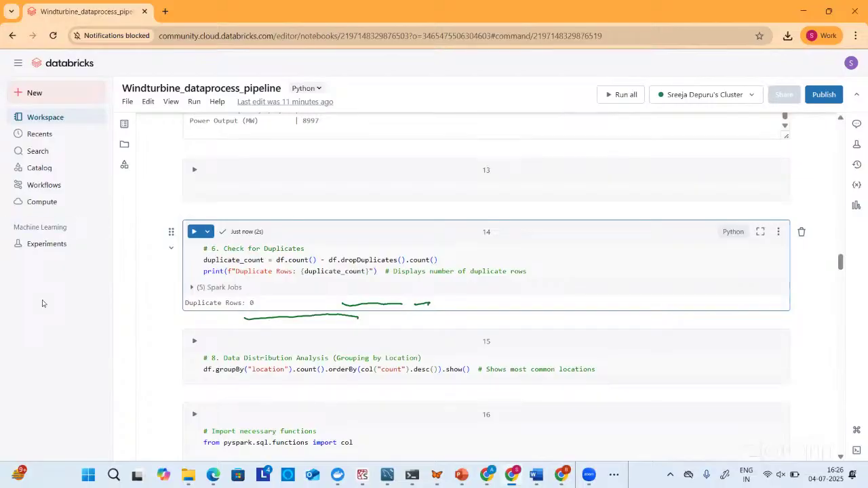
pyautogui.press('Escape')
# Step: Highlight location in cell 15 and run the cell to list the row count per location in descending order
pyautogui.scroll(-1, 301, 330)
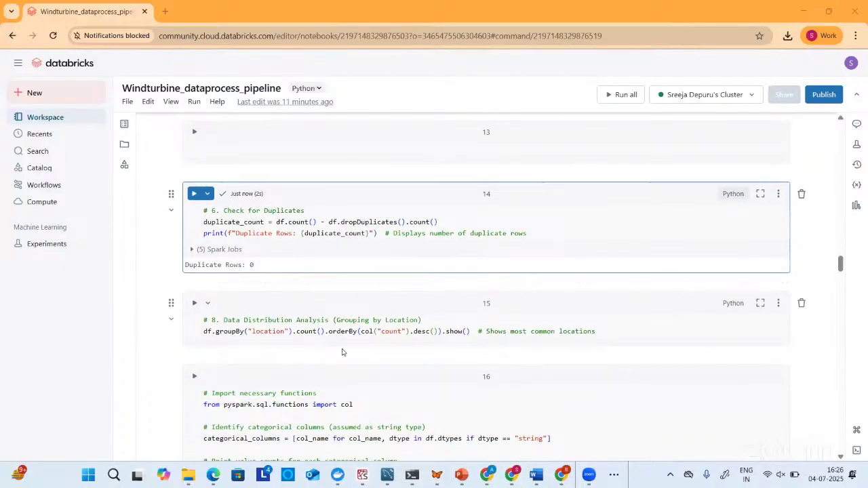
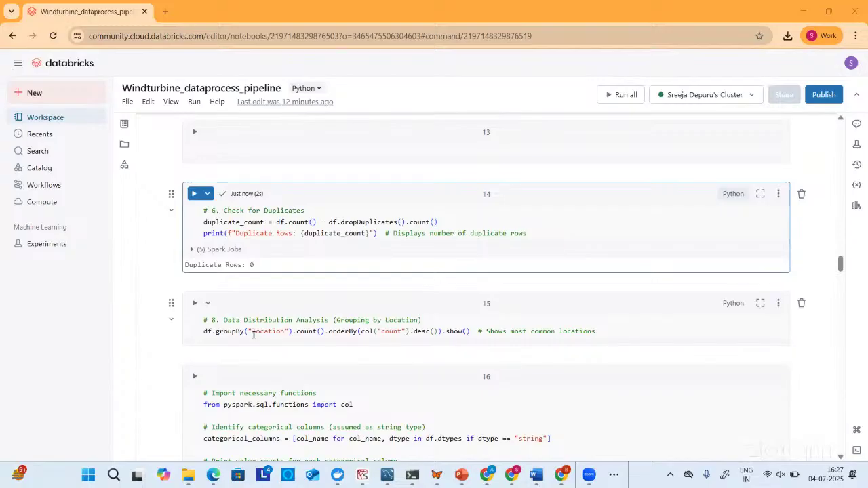
pyautogui.moveTo(253, 331); pyautogui.dragTo(284, 340)
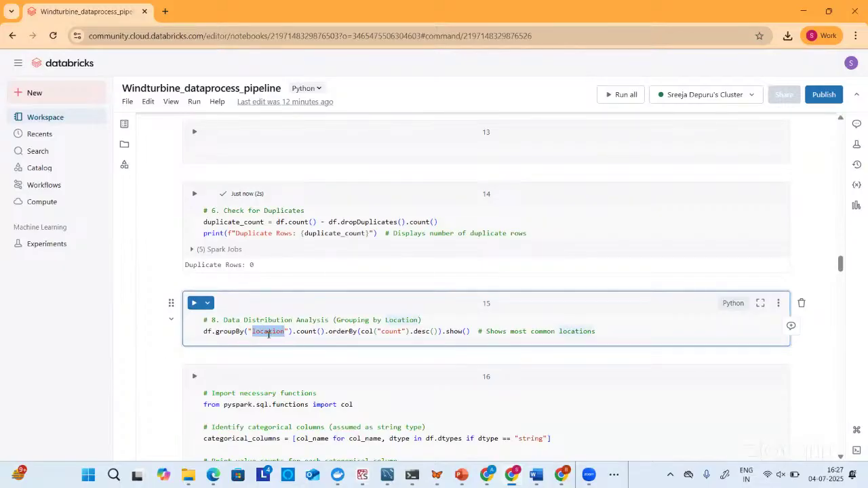
pyautogui.moveTo(269, 333)
pyautogui.click(193, 305)
pyautogui.click(193, 304)
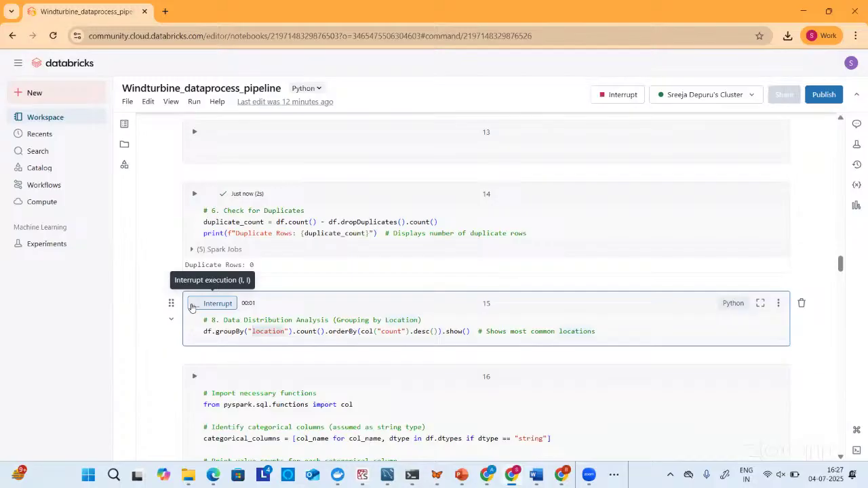
pyautogui.scroll(-1, 321, 317)
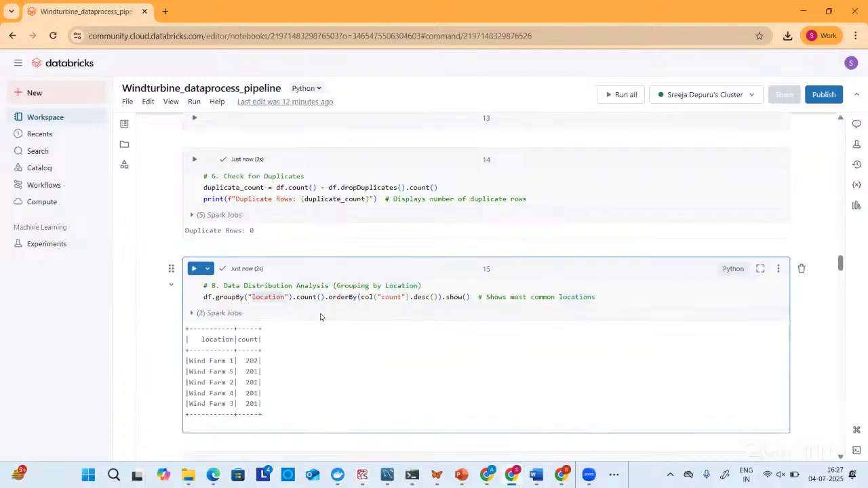
pyautogui.scroll(-1, 221, 290)
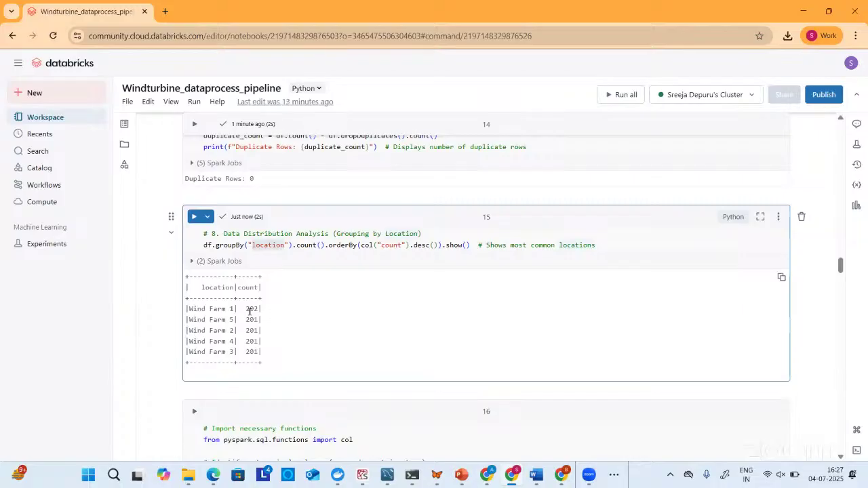
pyautogui.scroll(-1, 250, 312)
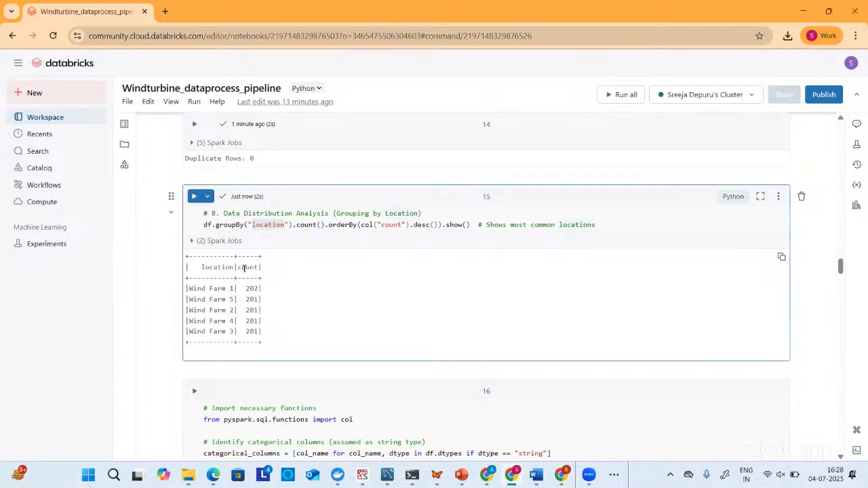
# Step: Highlight the categorical columns comment in cell 16 and run the cell to print the top 10 value counts of each string column
pyautogui.scroll(-2, 248, 341)
pyautogui.scroll(-2, 249, 340)
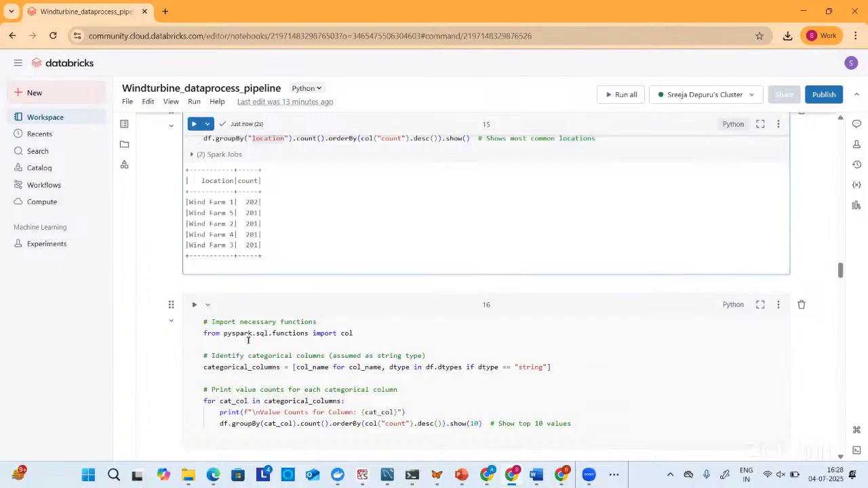
pyautogui.scroll(-2, 248, 340)
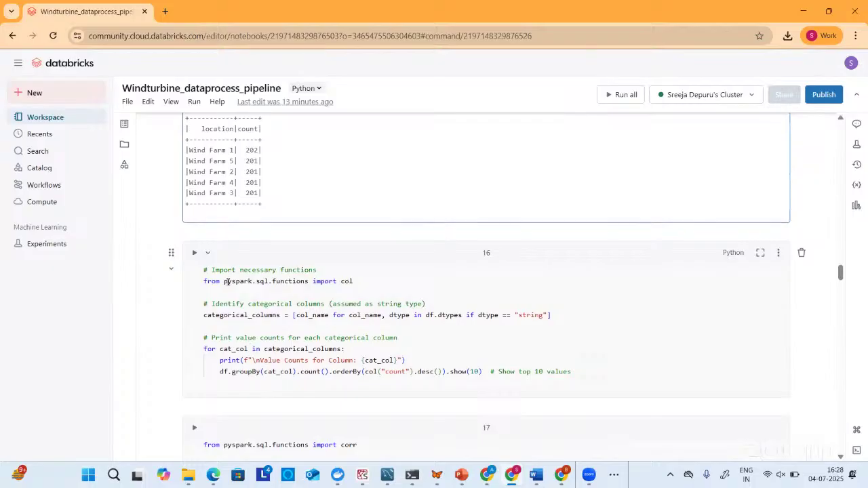
pyautogui.moveTo(244, 305); pyautogui.dragTo(330, 309)
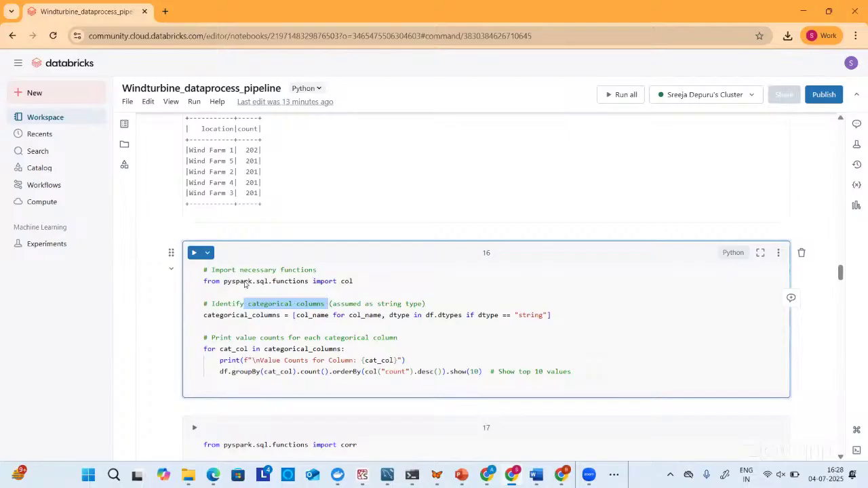
pyautogui.click(194, 256)
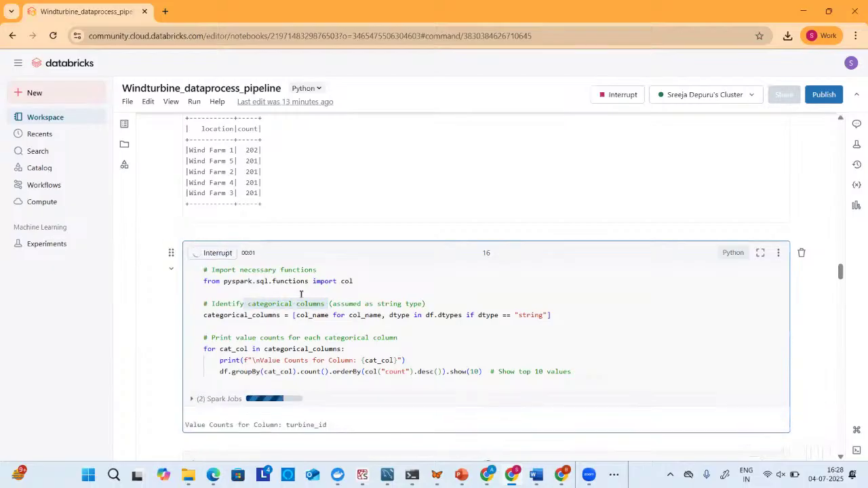
# Step: Review cell 16's value counts for Developers, Zones and data_timestamp, then return to the turbine_id counts at the start of the output
pyautogui.scroll(-1, 299, 288)
pyautogui.scroll(-1, 299, 288)
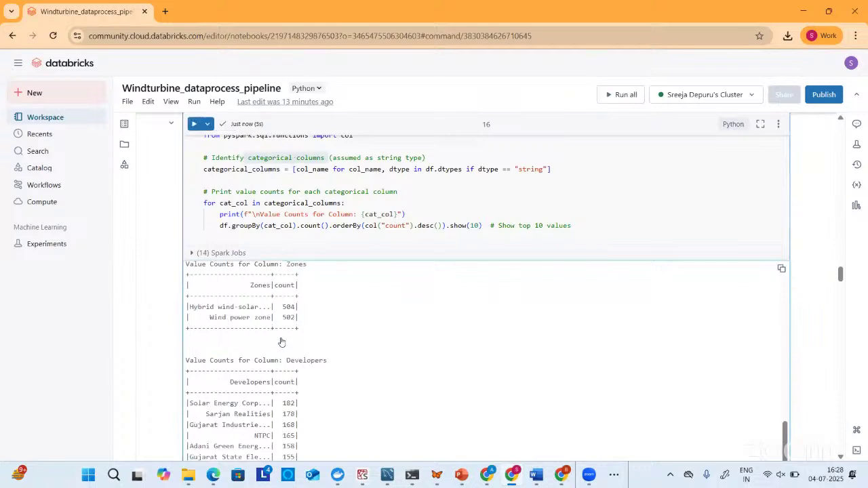
pyautogui.scroll(2, 278, 399)
pyautogui.scroll(-3, 278, 399)
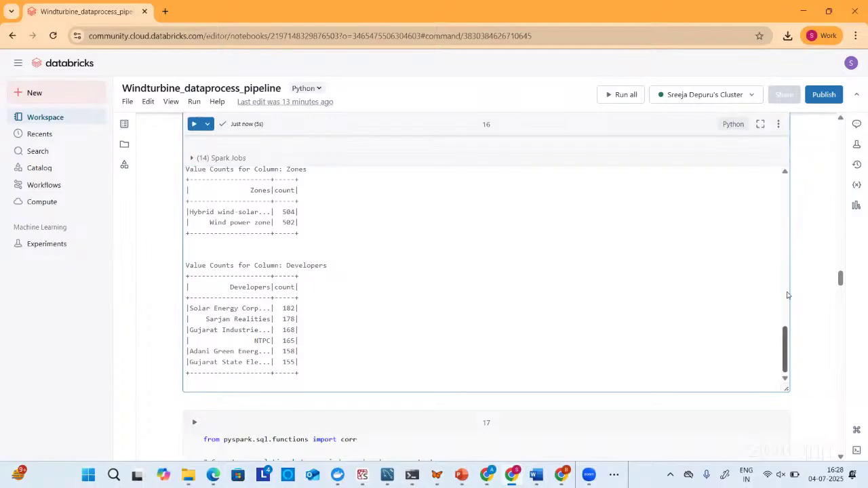
pyautogui.scroll(2, 787, 326)
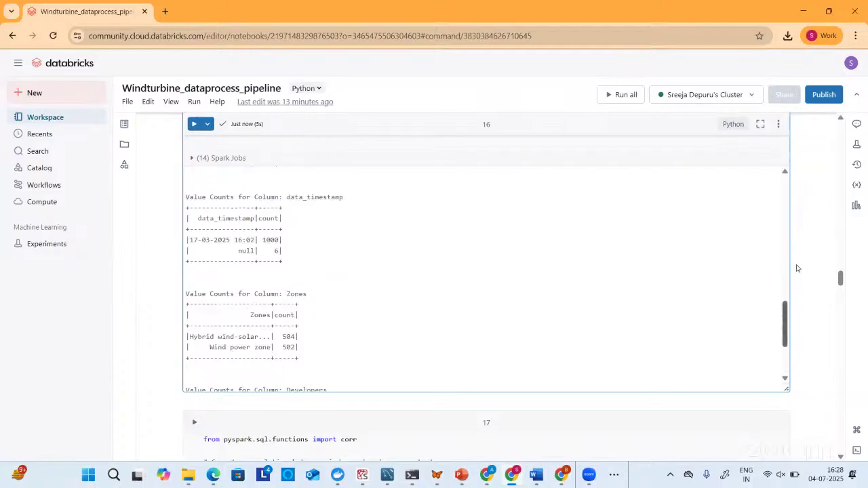
pyautogui.moveTo(785, 324); pyautogui.dragTo(785, 194)
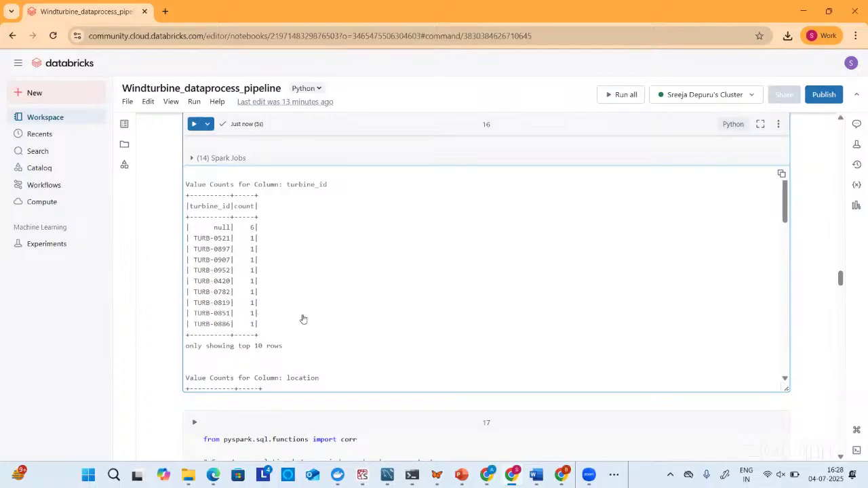
# Step: Review the rest of cell 16's value counts and run cell 17 to compute the correlation between turbine_type and Power Output (MW)
pyautogui.scroll(-1, 275, 305)
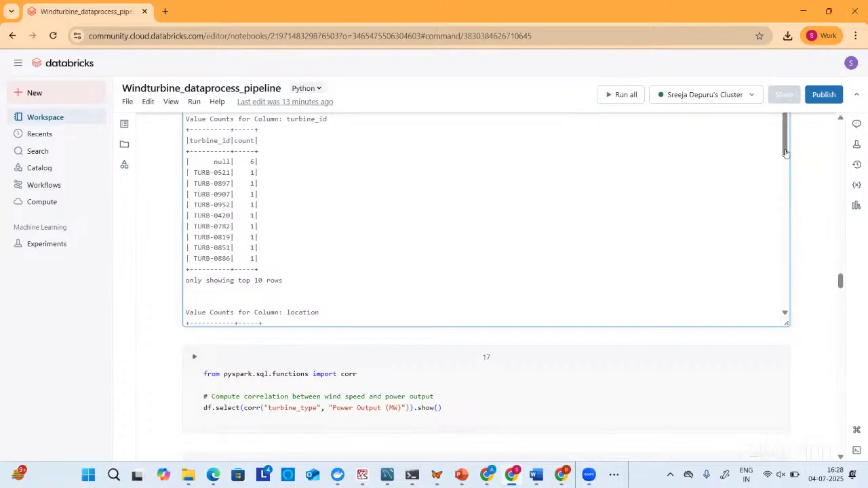
pyautogui.moveTo(787, 163); pyautogui.dragTo(813, 310)
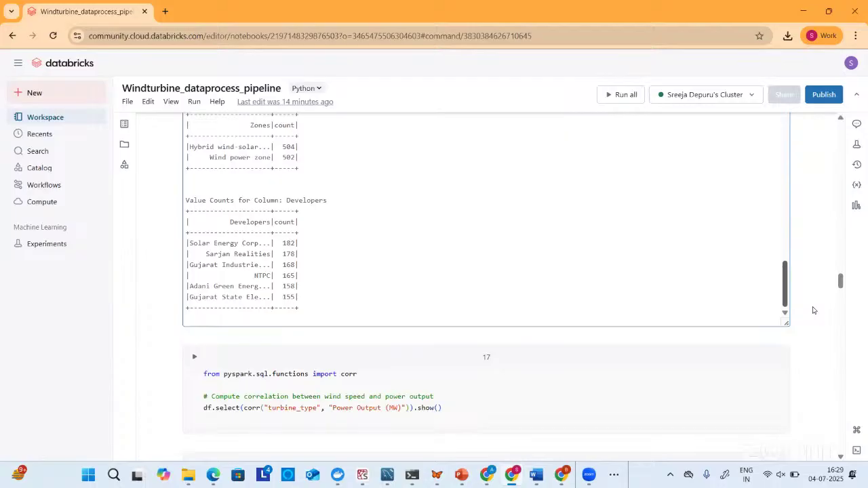
pyautogui.scroll(-2, 487, 334)
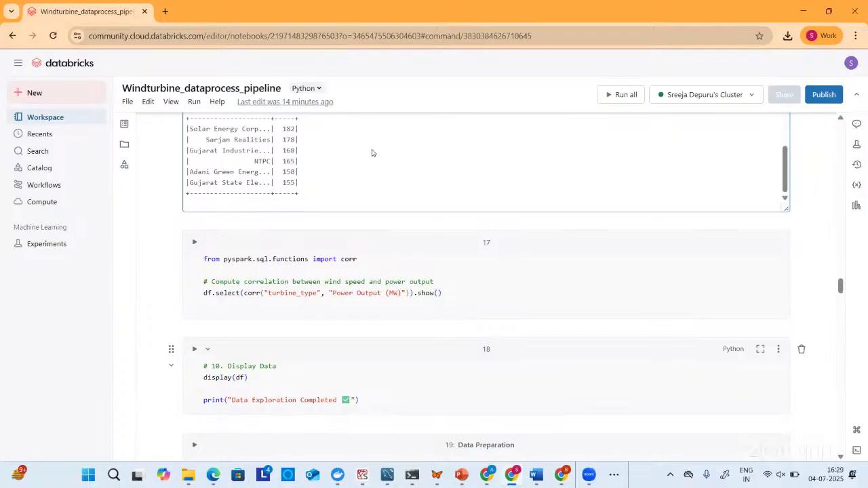
pyautogui.click(195, 242)
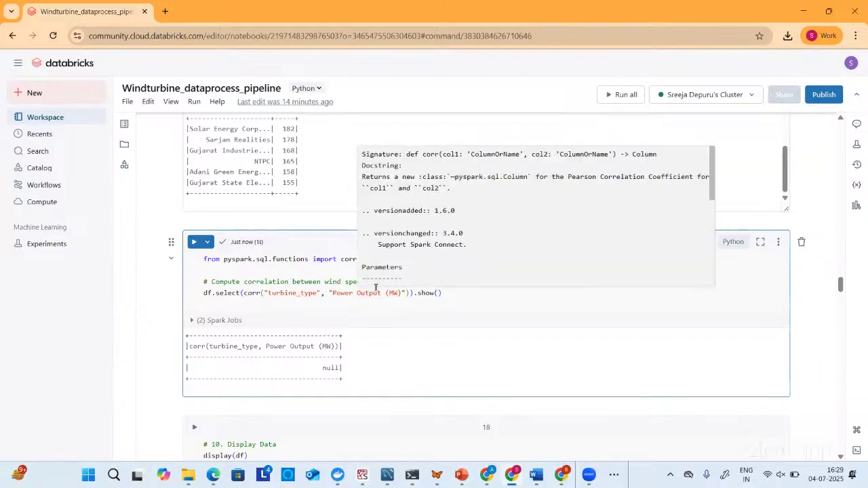
# Step: Run cell 18 to display the DataFrame as a table and print the Data Exploration Completed message
pyautogui.scroll(-2, 304, 325)
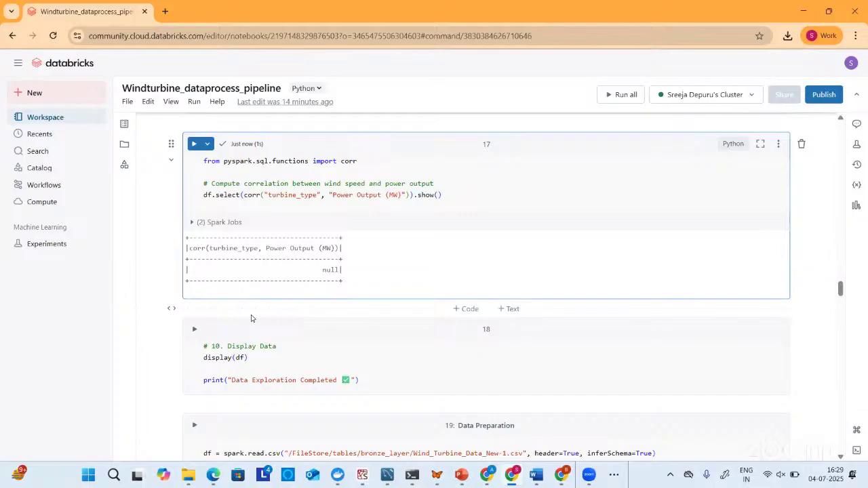
pyautogui.scroll(-1, 251, 318)
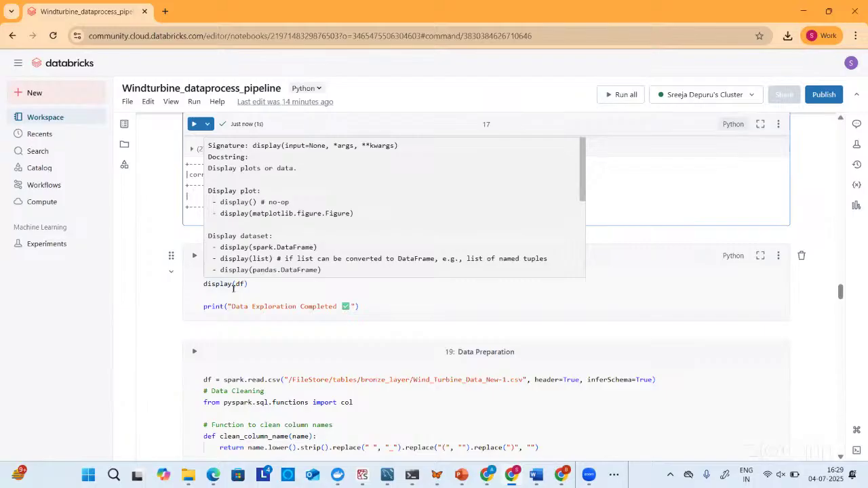
pyautogui.click(193, 257)
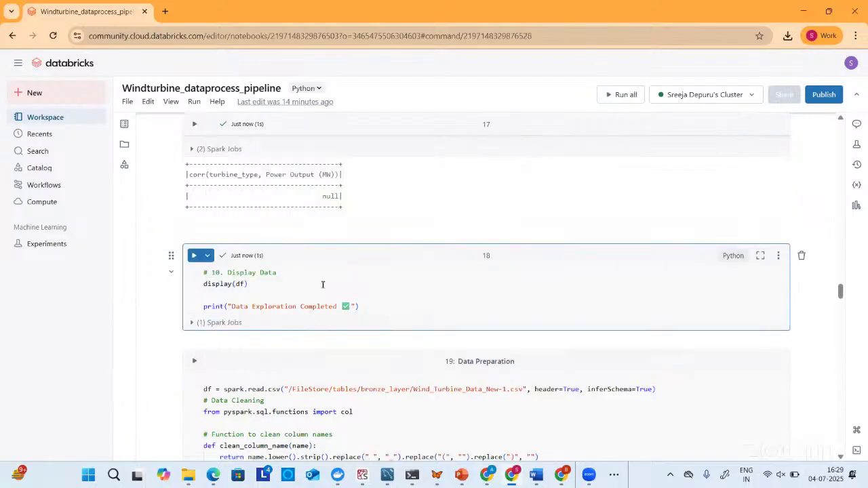
pyautogui.scroll(-3, 323, 285)
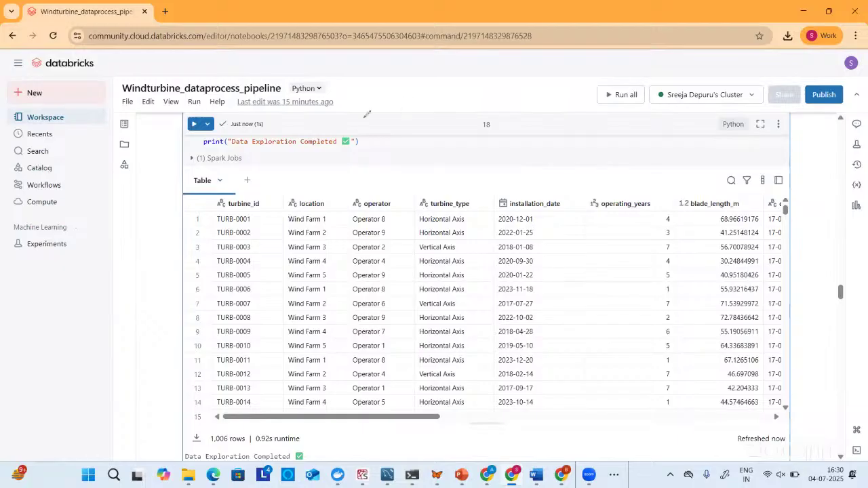
# Step: Handwrite "Validation" above the cell 18 table with arrows branching to "Missing values" and "invalid datatype"
pyautogui.moveTo(370, 94)
pyautogui.mouseDown()
pyautogui.moveTo(396, 97)
pyautogui.moveTo(401, 82)
pyautogui.moveTo(405, 95)
pyautogui.moveTo(502, 59)
pyautogui.moveTo(545, 55)
pyautogui.mouseUp()
pyautogui.moveTo(440, 86)
pyautogui.mouseDown()
pyautogui.moveTo(465, 95)
pyautogui.moveTo(460, 99)
pyautogui.mouseUp()
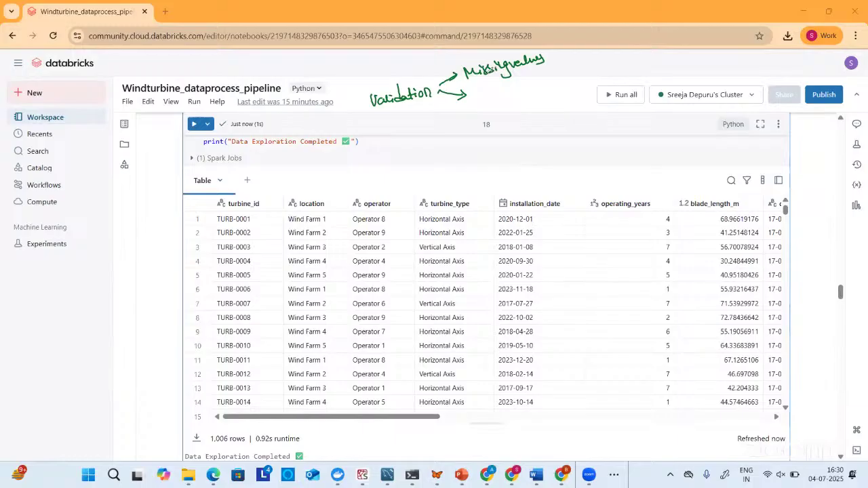
pyautogui.moveTo(479, 84)
pyautogui.mouseDown()
pyautogui.moveTo(477, 95)
pyautogui.moveTo(531, 68)
pyautogui.moveTo(568, 73)
pyautogui.moveTo(585, 60)
pyautogui.mouseUp()
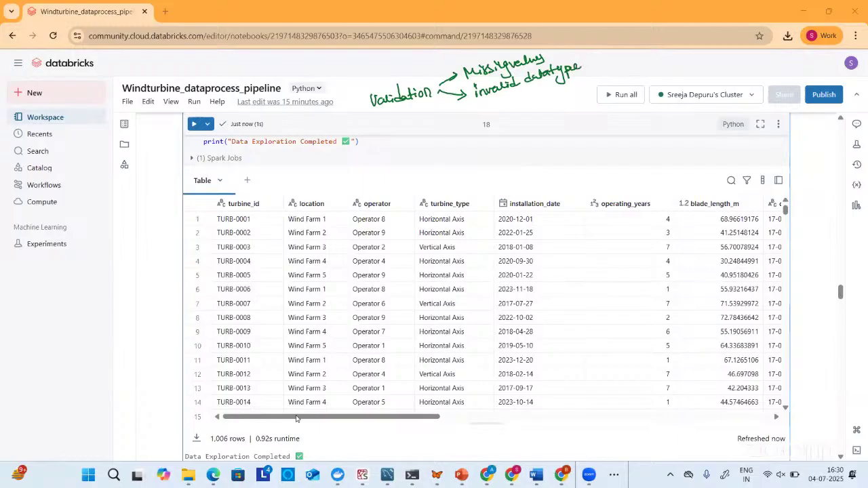
# Step: Show the table's capacity and power columns, underline (MW) in Installed capacity, and add an "Edit column" branch to the Validation notes
pyautogui.moveTo(296, 417); pyautogui.dragTo(529, 412)
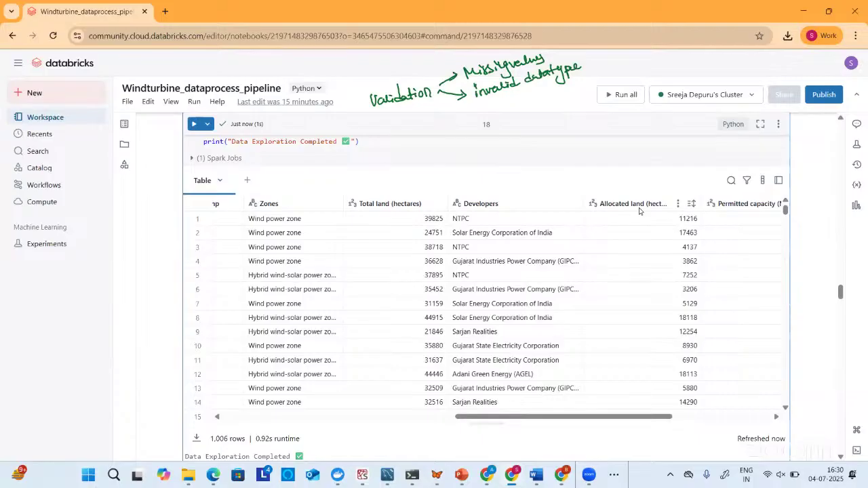
pyautogui.moveTo(568, 419); pyautogui.dragTo(679, 420)
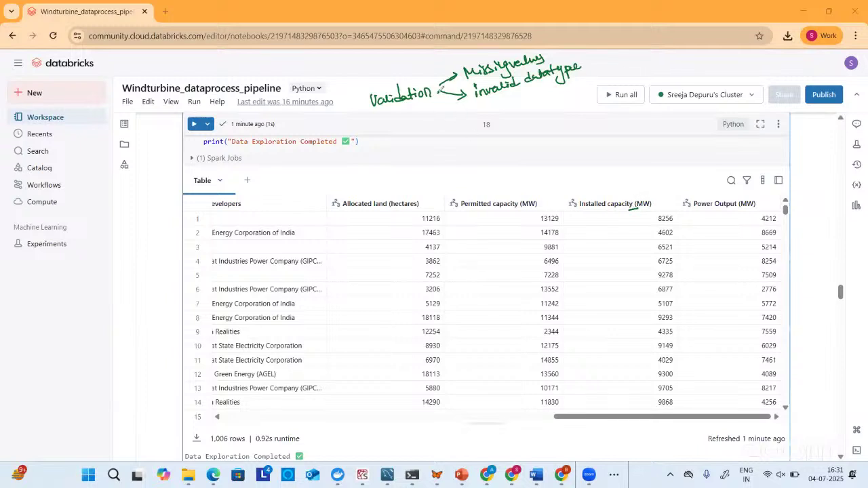
pyautogui.moveTo(438, 95); pyautogui.dragTo(463, 125)
pyautogui.moveTo(483, 116); pyautogui.dragTo(551, 91)
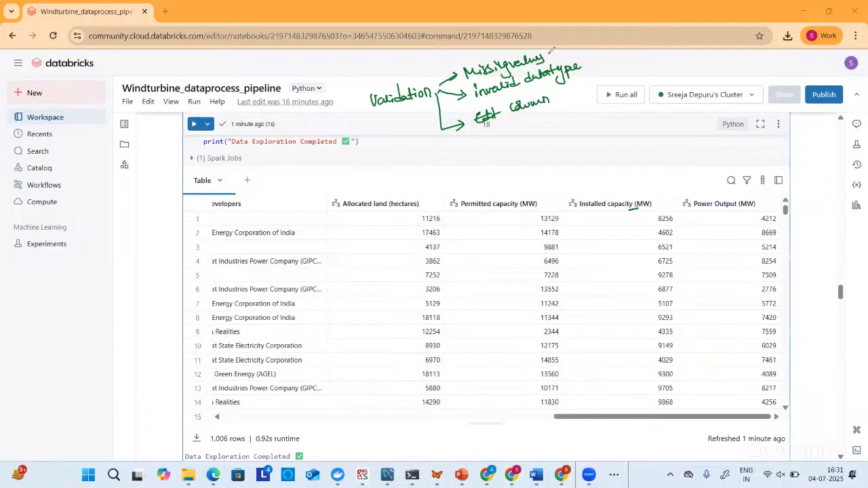
# Step: Tick the missing values and invalid datatype notes, handwrite an underlined "Cleaning" above the table, and clear the annotations
pyautogui.moveTo(547, 50)
pyautogui.mouseDown()
pyautogui.moveTo(563, 42)
pyautogui.moveTo(588, 63)
pyautogui.moveTo(610, 45)
pyautogui.mouseUp()
pyautogui.moveTo(387, 170)
pyautogui.mouseDown()
pyautogui.moveTo(386, 181)
pyautogui.moveTo(432, 155)
pyautogui.moveTo(392, 182)
pyautogui.moveTo(427, 168)
pyautogui.mouseUp()
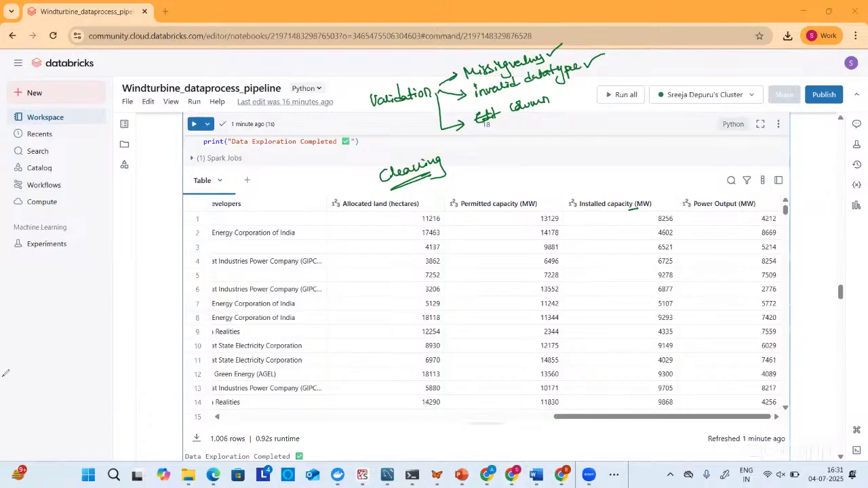
pyautogui.press('Escape')
# Step: Examine the column names in cell 18's table against the column-cleaning code of the Data Preparation cell 19
pyautogui.scroll(-2, 357, 265)
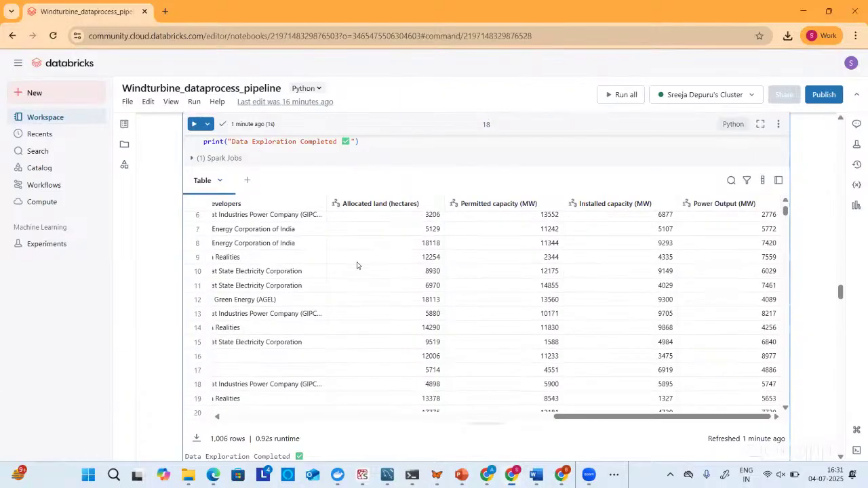
pyautogui.rightClick(357, 263)
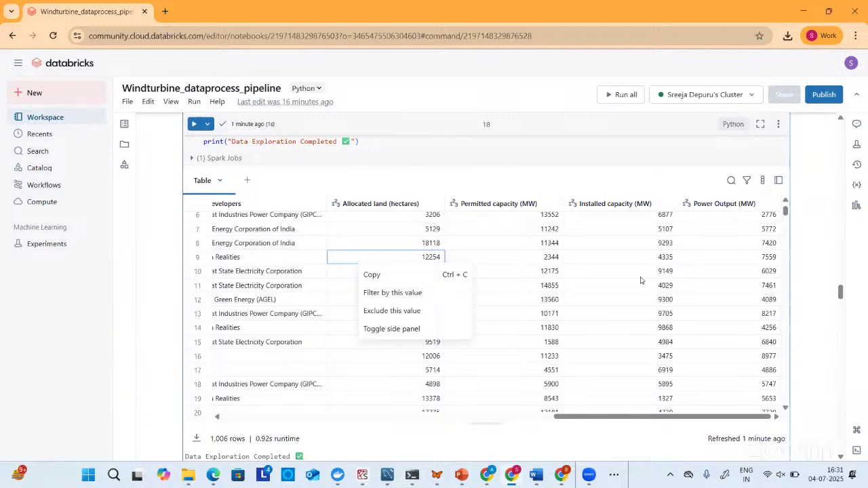
pyautogui.scroll(-3, 766, 323)
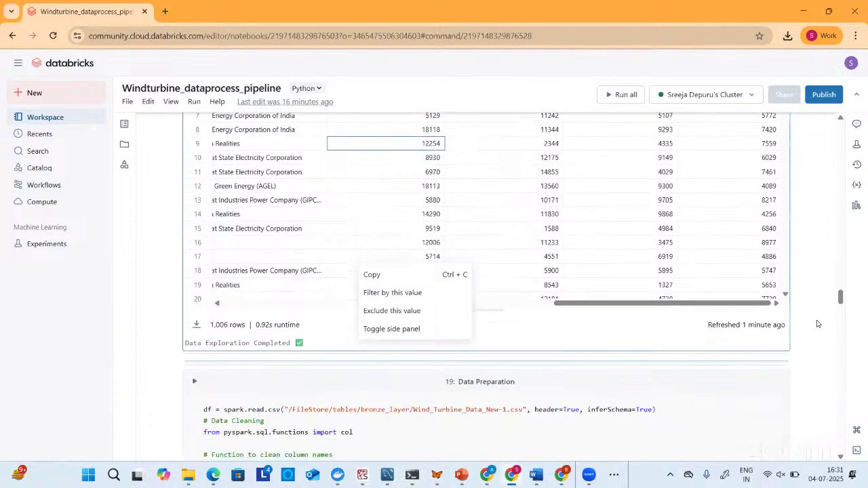
pyautogui.click(547, 277)
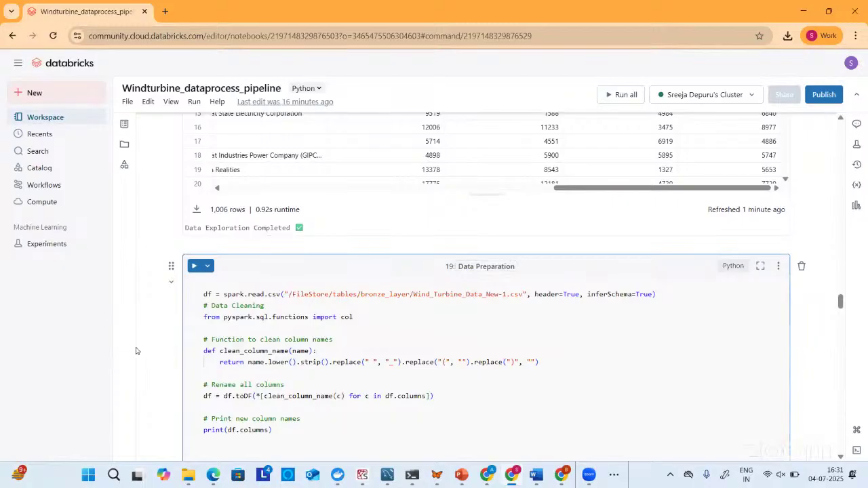
pyautogui.scroll(-1, 136, 350)
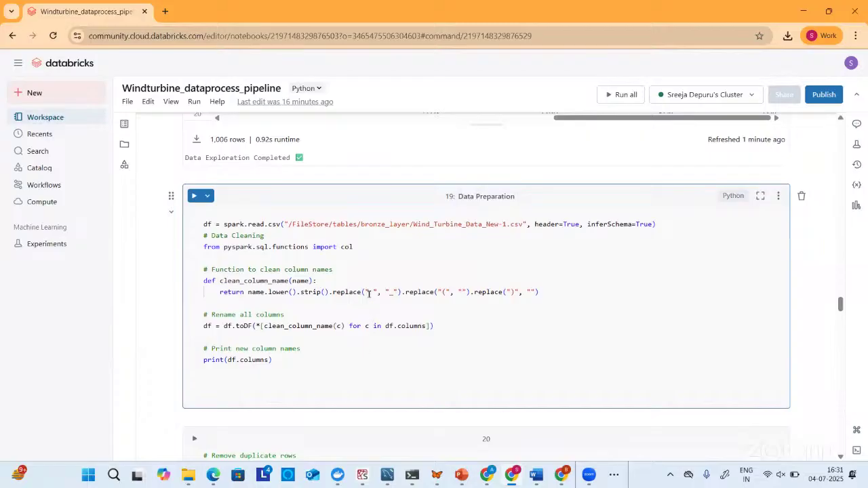
pyautogui.scroll(3, 407, 167)
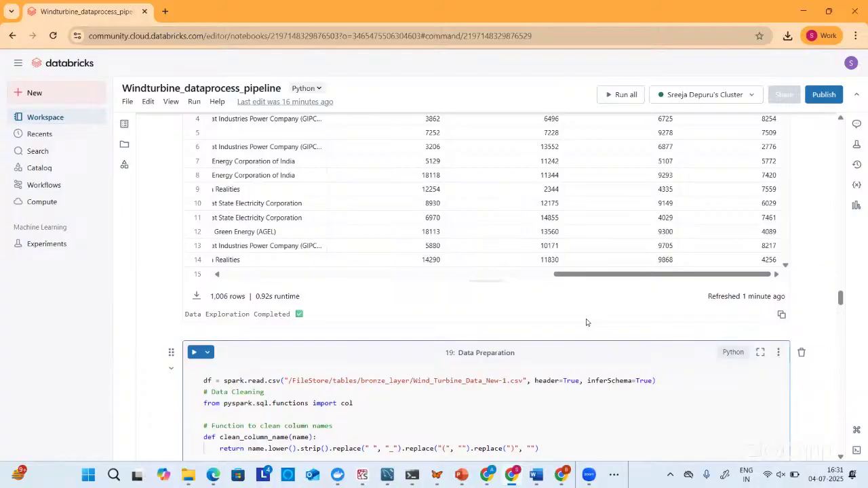
pyautogui.scroll(3, 587, 319)
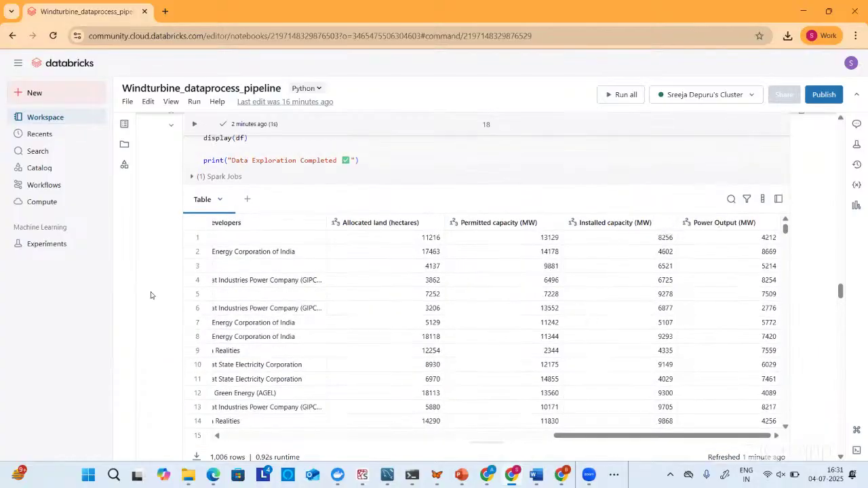
pyautogui.scroll(-5, 151, 294)
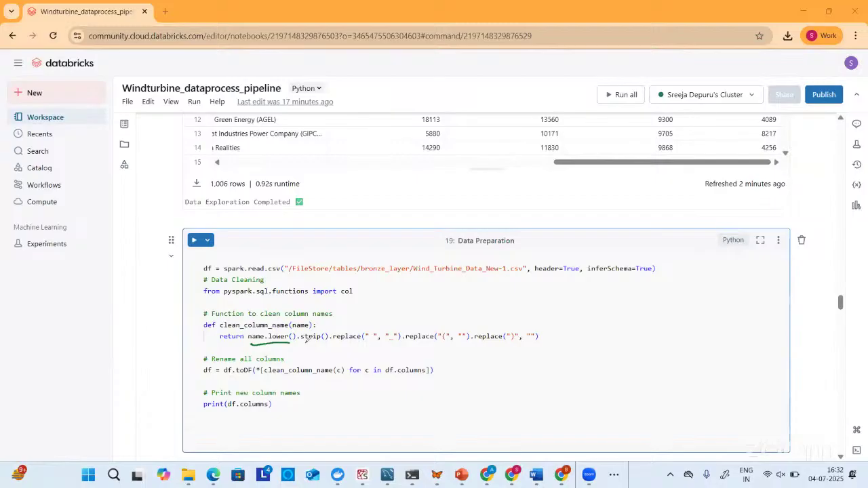
# Step: Underline strip() in cell 19's clean_column_name function, draw an arrow from it, and clear the annotations
pyautogui.moveTo(304, 344); pyautogui.dragTo(326, 343)
pyautogui.moveTo(328, 327); pyautogui.dragTo(342, 319)
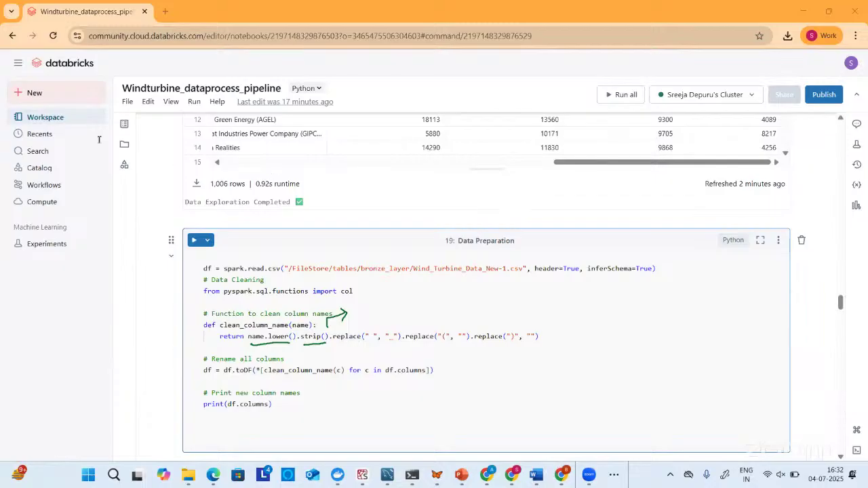
pyautogui.moveTo(841, 293)
pyautogui.mouseDown()
pyautogui.moveTo(838, 283)
pyautogui.moveTo(842, 309)
pyautogui.moveTo(841, 300)
pyautogui.mouseUp()
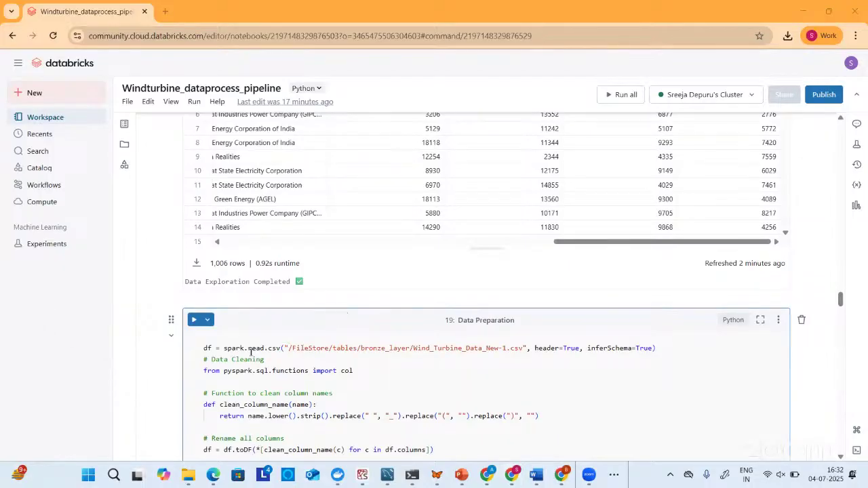
pyautogui.scroll(-1, 251, 351)
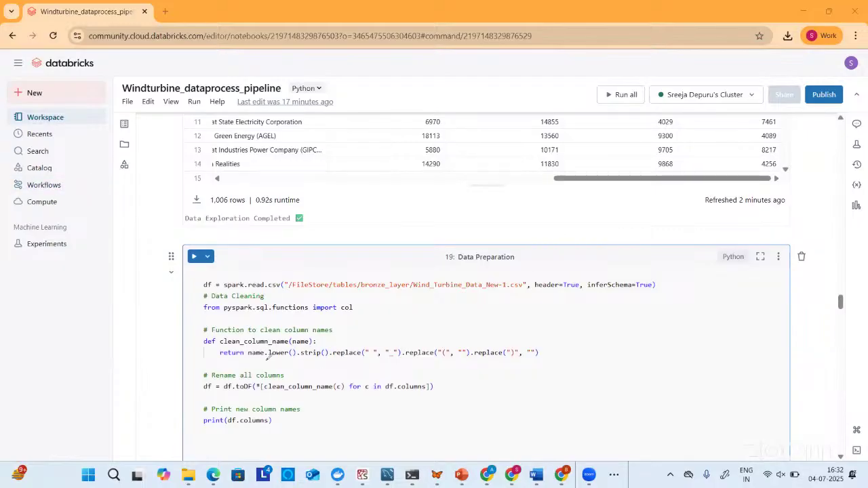
# Step: Underline name.lower() and the clean_column_name(c) loop over df.columns in cell 19, and handwrite "installed" with its letters listed separately
pyautogui.moveTo(249, 361)
pyautogui.mouseDown()
pyautogui.moveTo(293, 353)
pyautogui.moveTo(281, 372)
pyautogui.moveTo(291, 366)
pyautogui.mouseUp()
pyautogui.moveTo(270, 390); pyautogui.dragTo(424, 396)
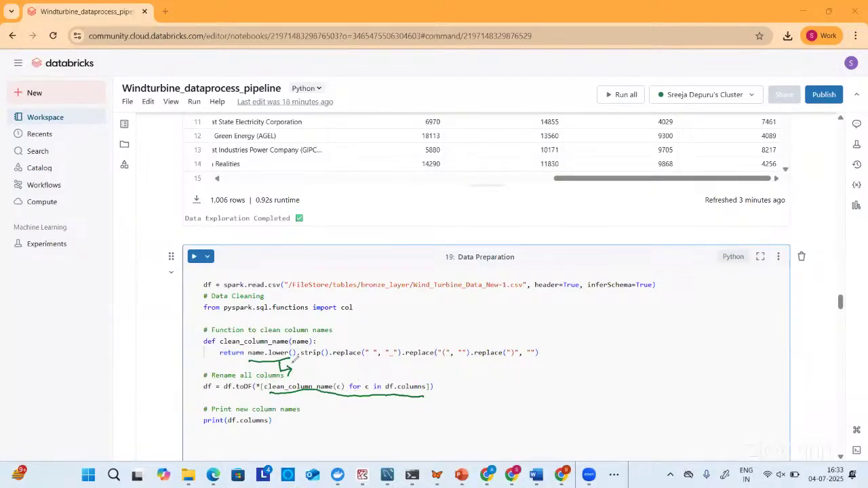
pyautogui.moveTo(351, 315)
pyautogui.mouseDown()
pyautogui.moveTo(348, 323)
pyautogui.moveTo(385, 299)
pyautogui.moveTo(384, 314)
pyautogui.mouseUp()
pyautogui.click(403, 306)
pyautogui.click(411, 303)
pyautogui.moveTo(323, 345)
pyautogui.mouseDown()
pyautogui.moveTo(413, 312)
pyautogui.moveTo(420, 323)
pyautogui.moveTo(427, 312)
pyautogui.mouseUp()
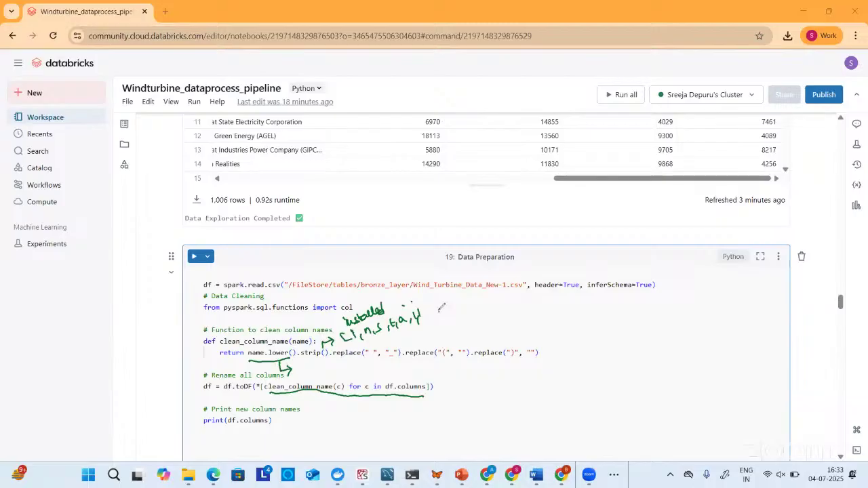
# Step: Mark the replace() arguments in cell 19, then run the cell to rename all columns and print the new names
pyautogui.moveTo(436, 312); pyautogui.dragTo(444, 310)
pyautogui.moveTo(366, 360); pyautogui.dragTo(373, 361)
pyautogui.moveTo(441, 361); pyautogui.dragTo(446, 361)
pyautogui.click(194, 256)
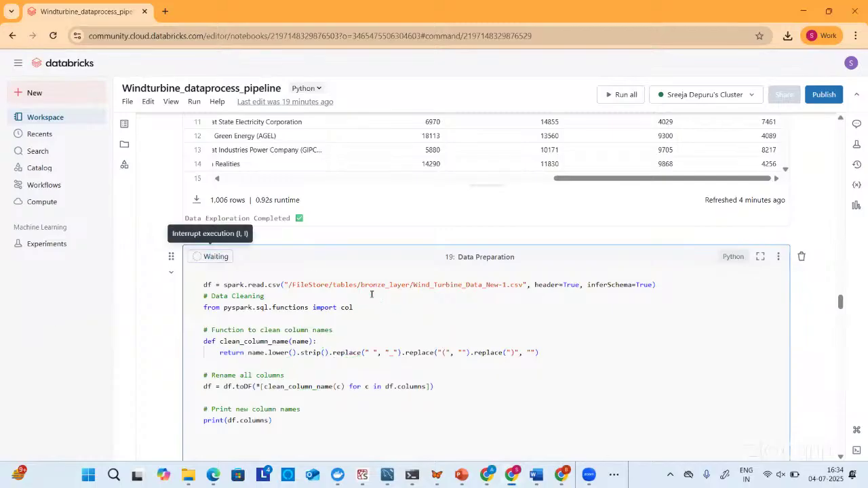
pyautogui.scroll(-1, 372, 291)
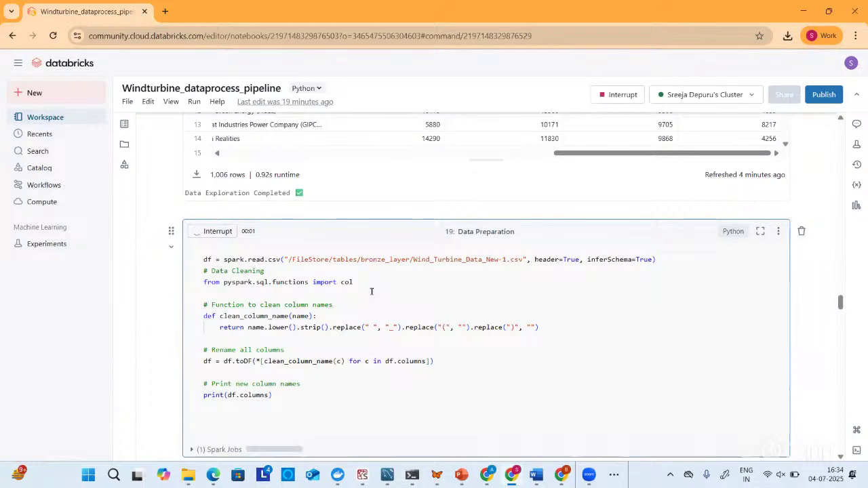
pyautogui.scroll(-3, 371, 291)
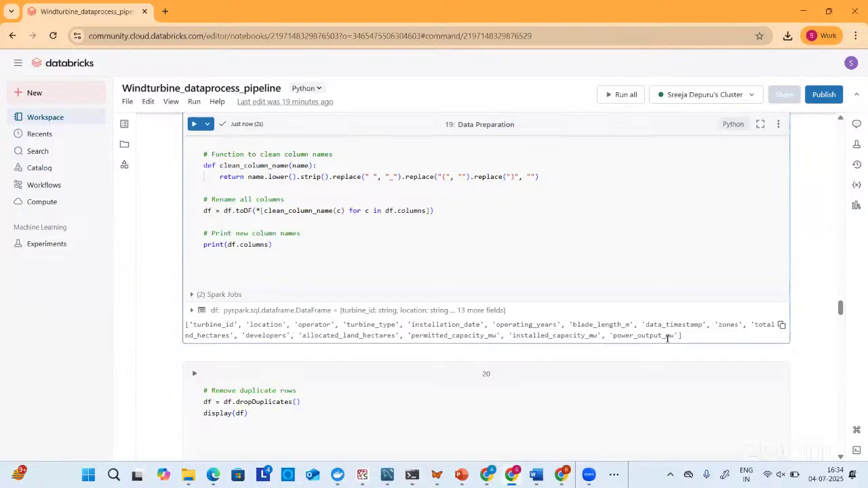
# Step: Run cell 20 to remove duplicate rows with dropDuplicates() and display the resulting table
pyautogui.scroll(-3, 666, 341)
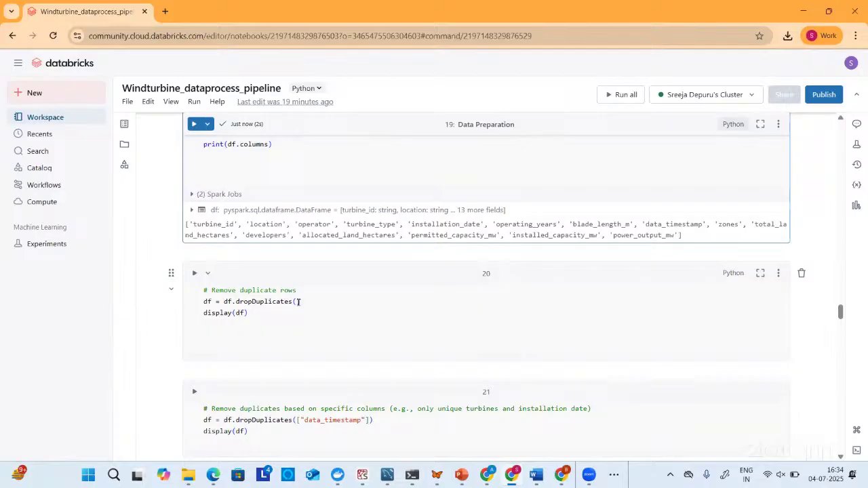
pyautogui.click(194, 273)
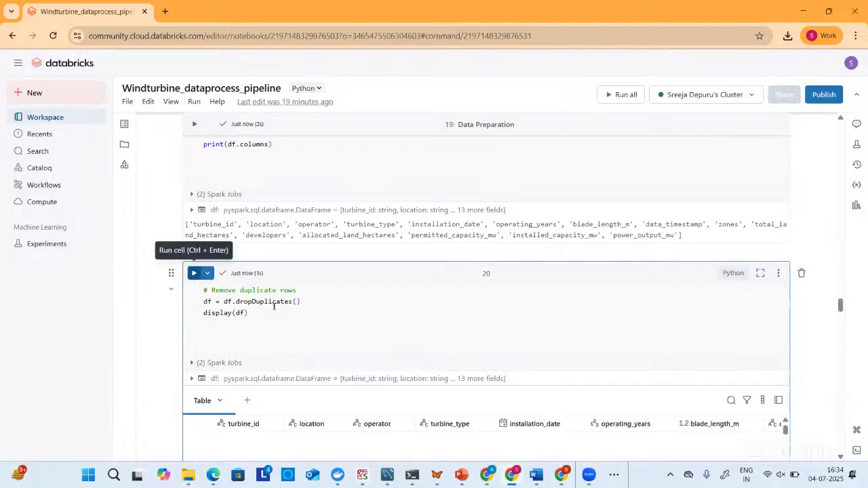
pyautogui.moveTo(274, 306)
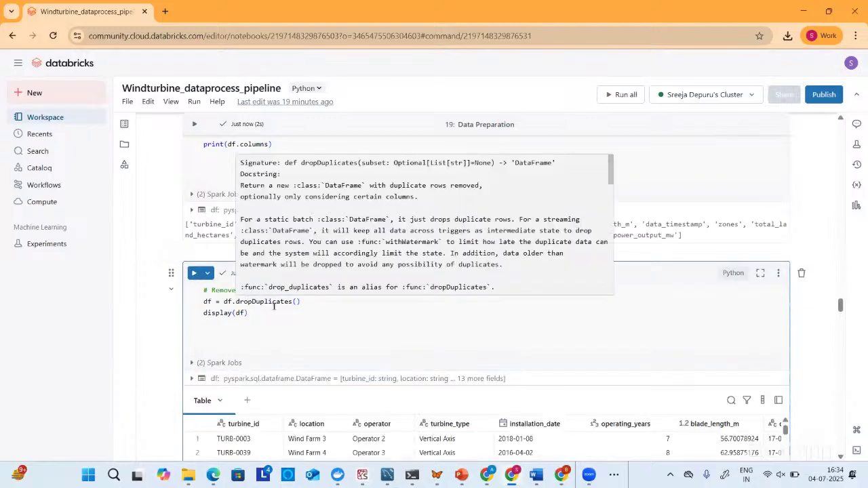
pyautogui.scroll(-1, 274, 306)
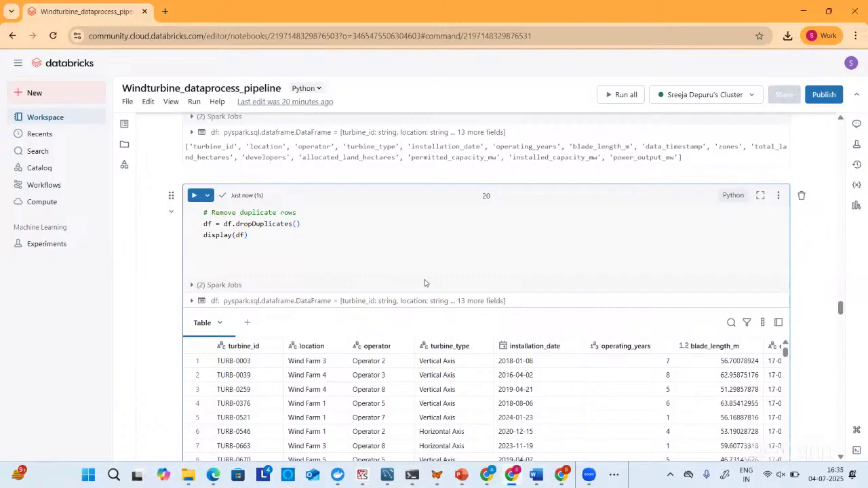
pyautogui.scroll(-3, 426, 283)
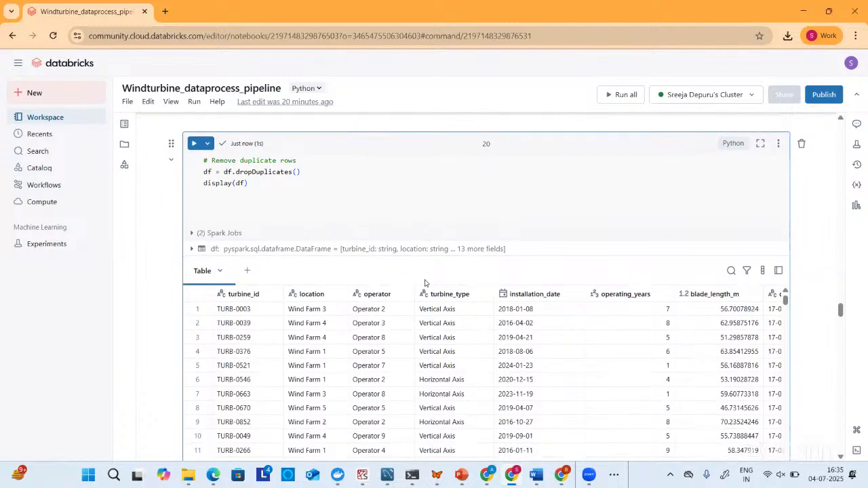
# Step: Examine the deduplicated table's remaining columns and rows alongside cell 21's dropDuplicates() on data_timestamp
pyautogui.scroll(-2, 425, 283)
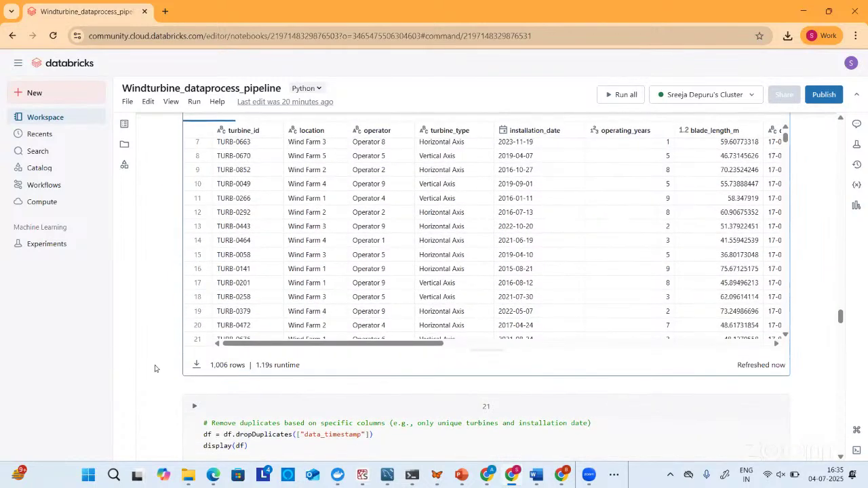
pyautogui.scroll(-2, 154, 369)
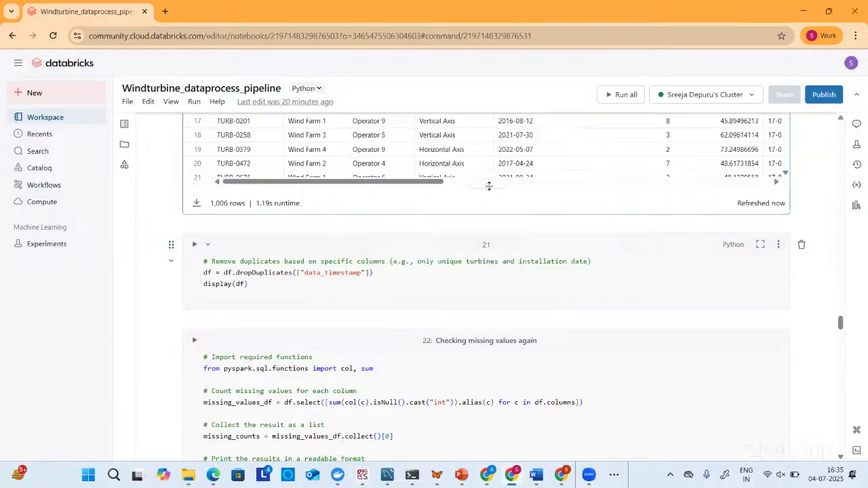
pyautogui.scroll(2, 509, 195)
pyautogui.hscroll(3, 510, 194)
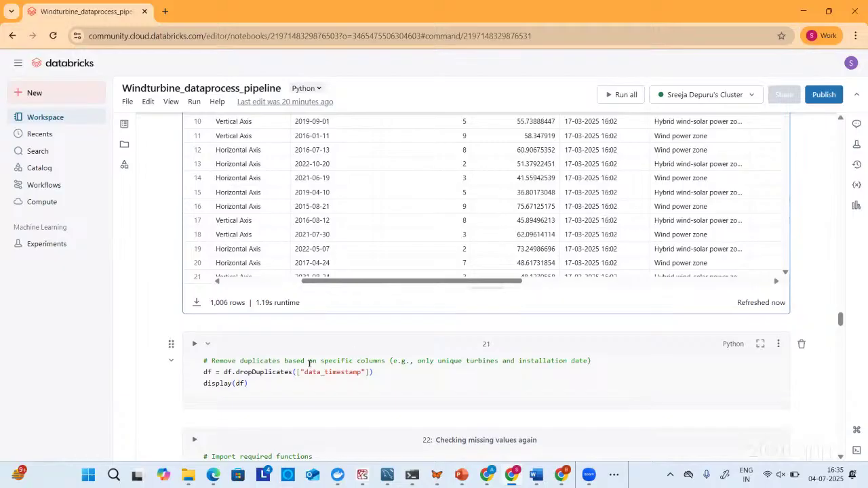
pyautogui.scroll(-1, 309, 366)
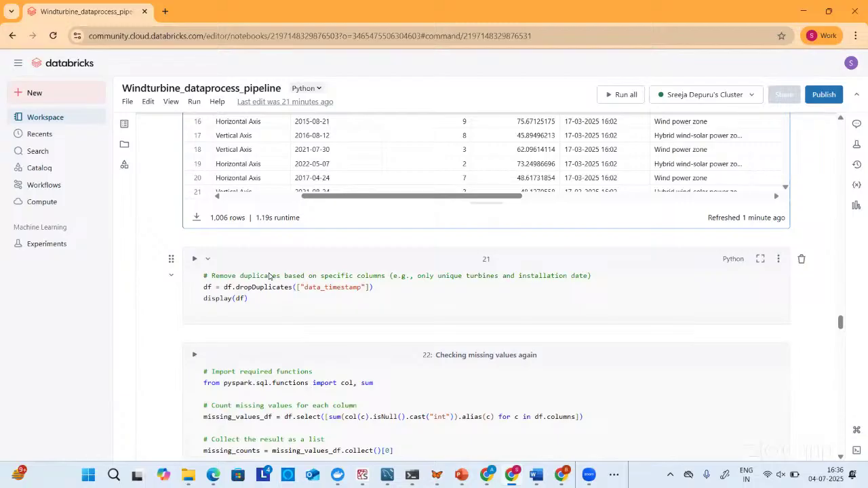
pyautogui.scroll(3, 566, 152)
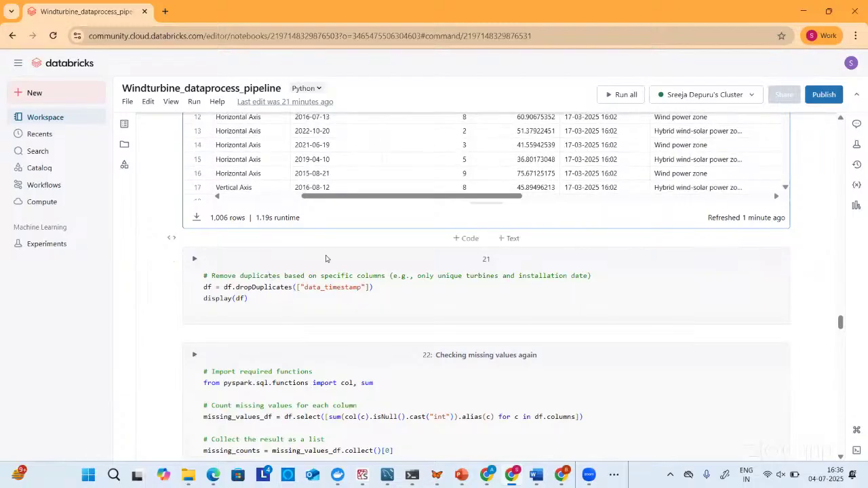
pyautogui.scroll(-1, 293, 312)
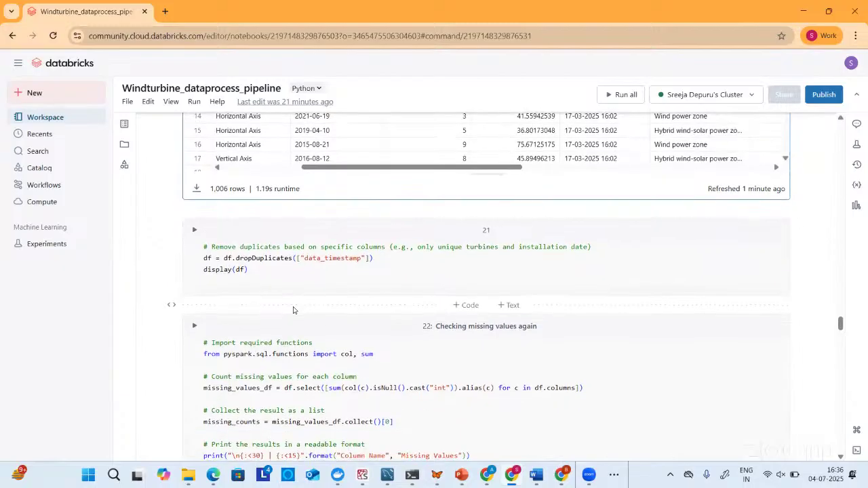
# Step: Run cell 22, "Checking missing values again", and review the missing-value count printed for each column
pyautogui.scroll(-2, 293, 310)
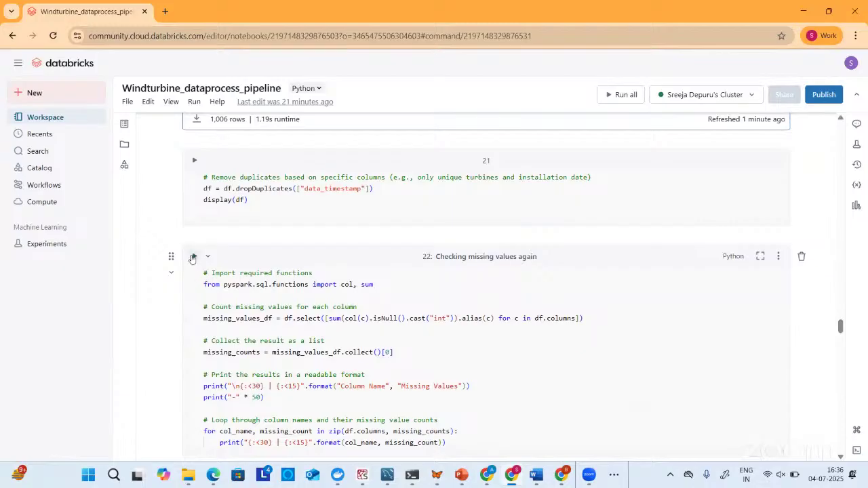
pyautogui.click(193, 258)
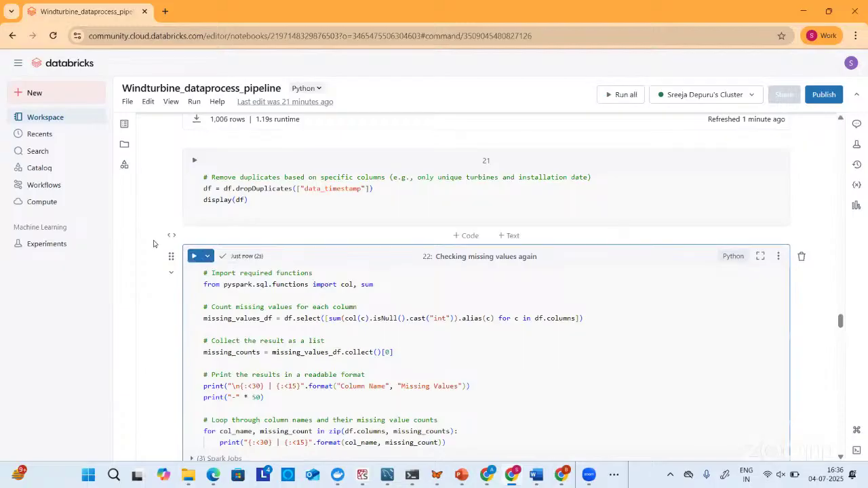
pyautogui.scroll(-3, 153, 243)
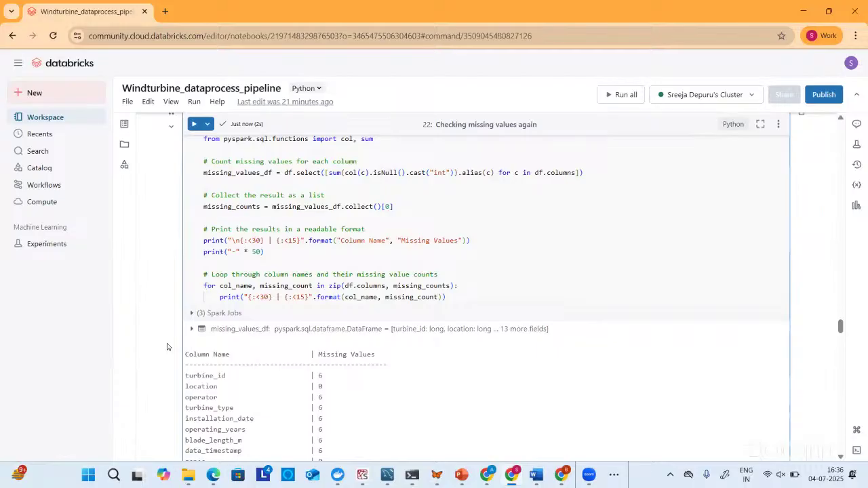
pyautogui.scroll(-2, 167, 346)
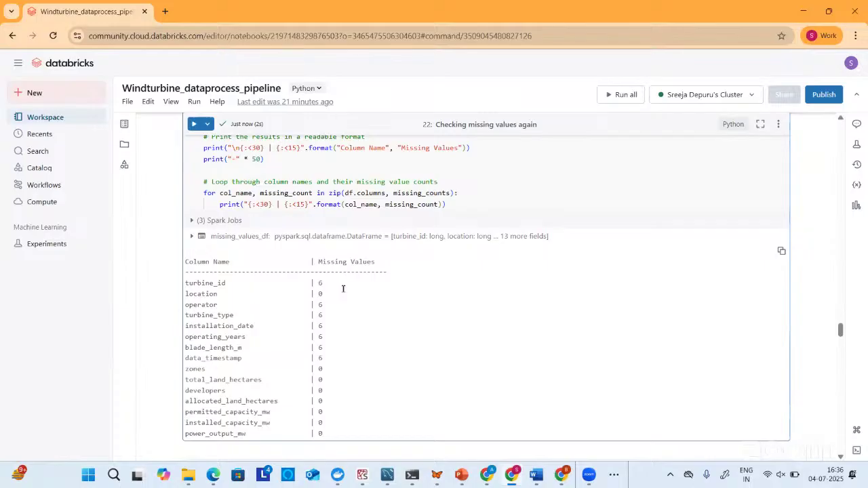
pyautogui.scroll(2, 273, 248)
pyautogui.scroll(-1, 276, 254)
pyautogui.scroll(-3, 277, 247)
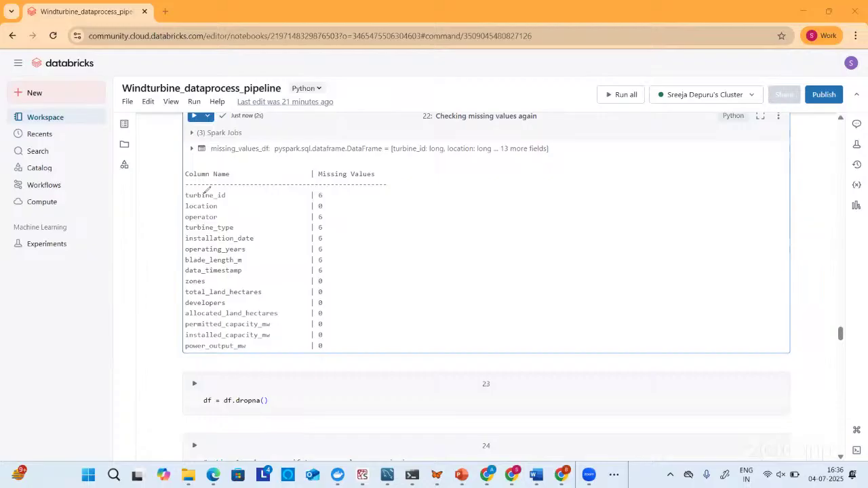
# Step: Draw arrows beside the turbine_id, operator, operating_years and blade_length_m counts, handwrite "custom_value" by the first two, and clear all drawings
pyautogui.moveTo(327, 196)
pyautogui.mouseDown()
pyautogui.moveTo(347, 196)
pyautogui.moveTo(339, 201)
pyautogui.mouseUp()
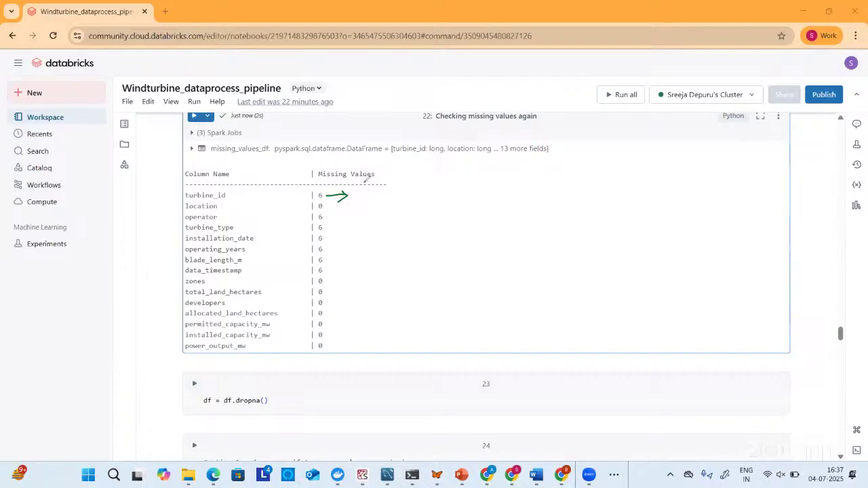
pyautogui.moveTo(363, 190); pyautogui.dragTo(435, 181)
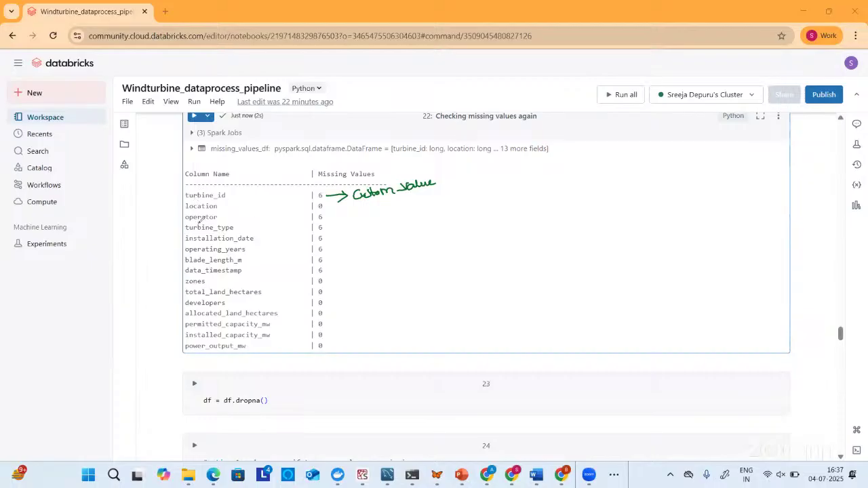
pyautogui.moveTo(327, 215); pyautogui.dragTo(440, 200)
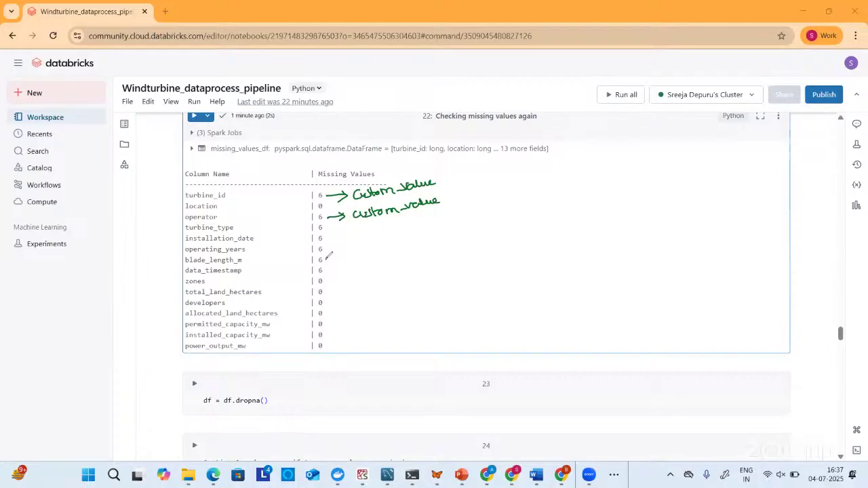
pyautogui.moveTo(326, 258)
pyautogui.mouseDown()
pyautogui.moveTo(343, 257)
pyautogui.moveTo(337, 262)
pyautogui.mouseUp()
pyautogui.click(50, 322)
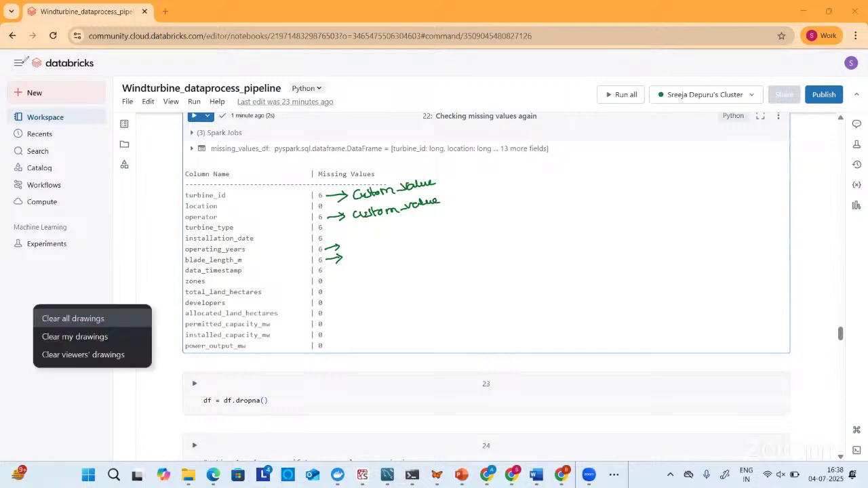
pyautogui.click(72, 318)
# Step: Run cell 24 to drop rows where more than 50% of the columns are null, leaving cell 23's df.dropna() unrun
pyautogui.scroll(-1, 292, 394)
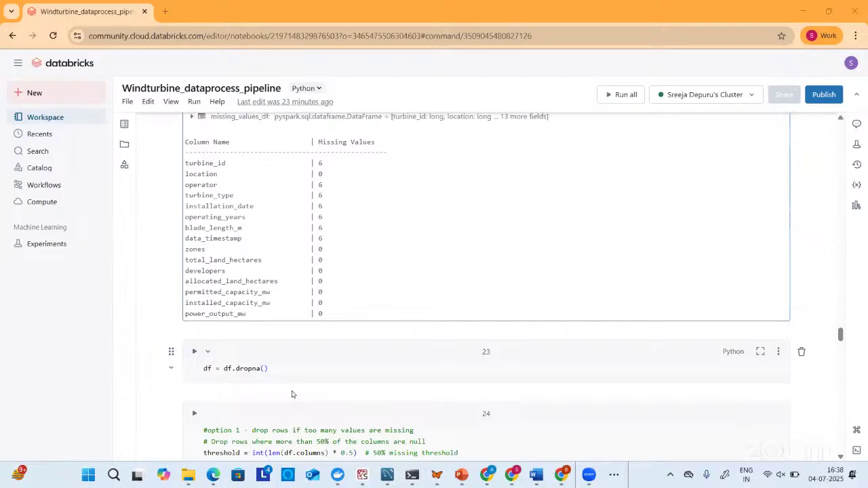
pyautogui.click(268, 372)
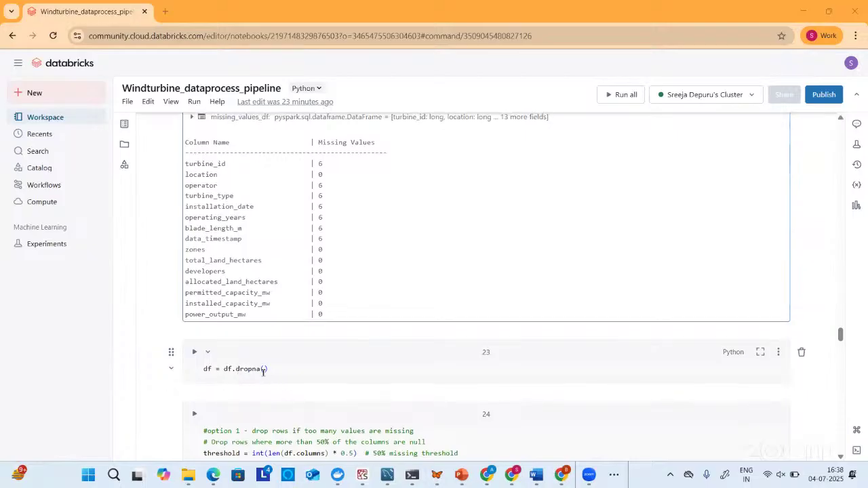
pyautogui.moveTo(263, 372)
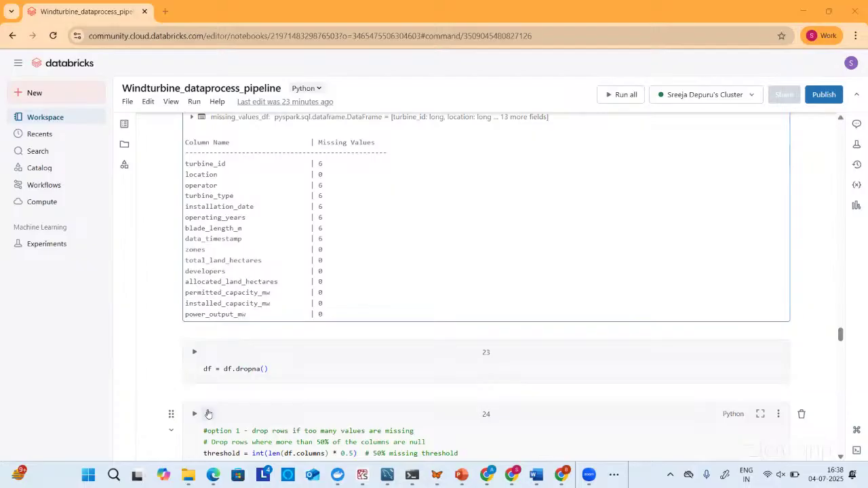
pyautogui.scroll(-3, 208, 413)
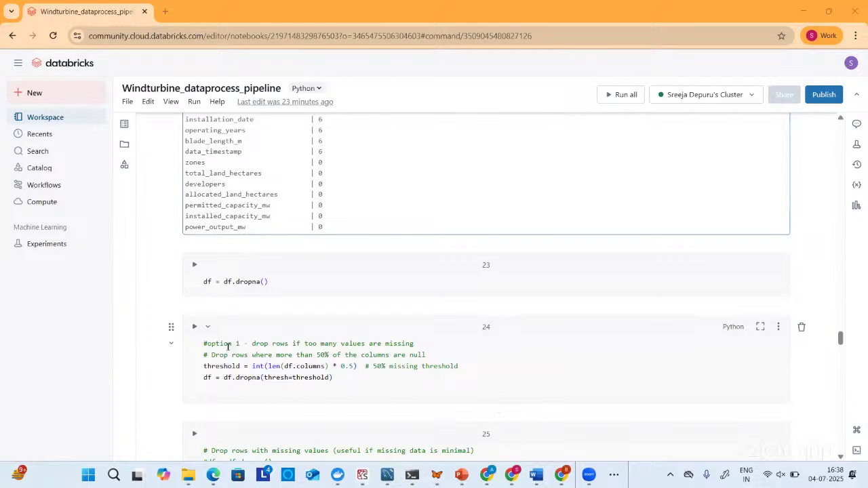
pyautogui.scroll(-1, 275, 398)
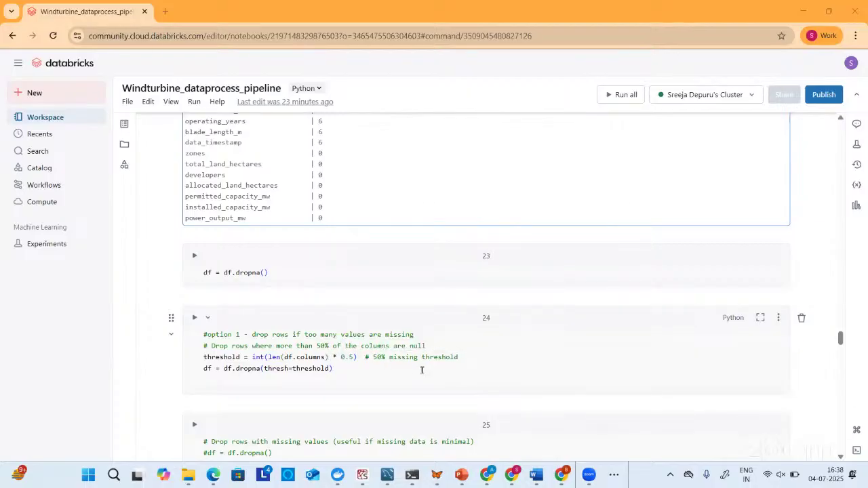
pyautogui.click(194, 317)
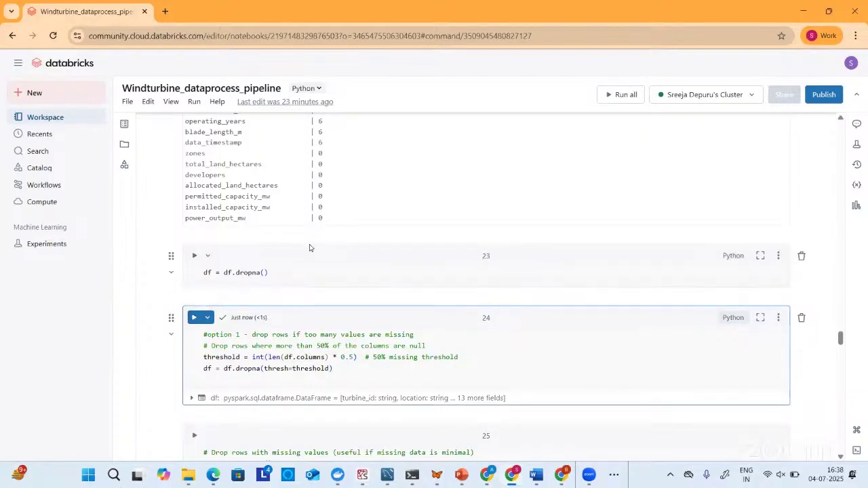
# Step: Rerun the missing-values check in cell 22 and review the count for each column
pyautogui.scroll(4, 309, 248)
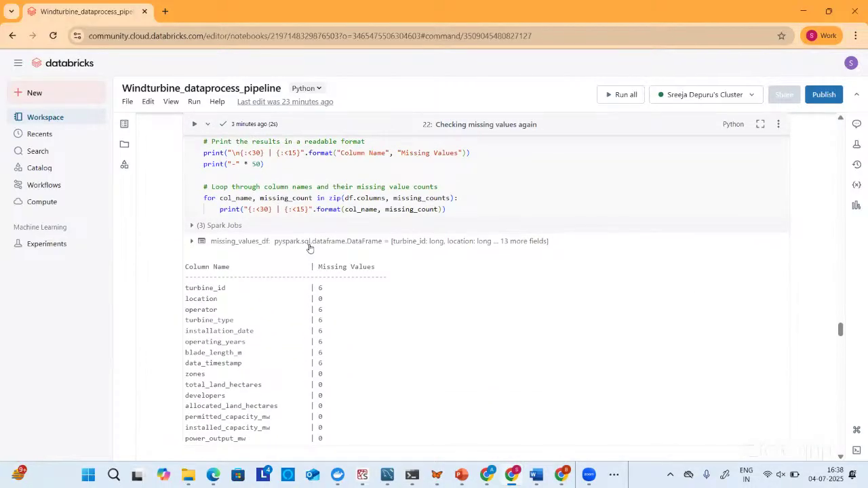
pyautogui.scroll(3, 285, 241)
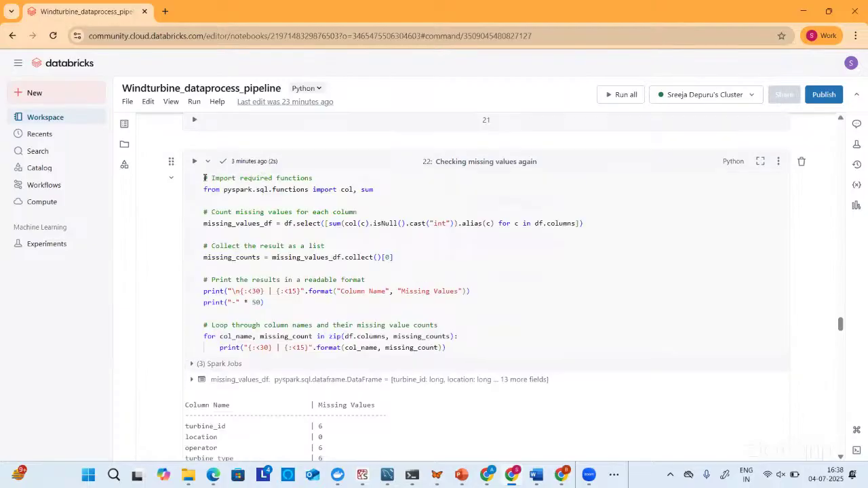
pyautogui.click(193, 164)
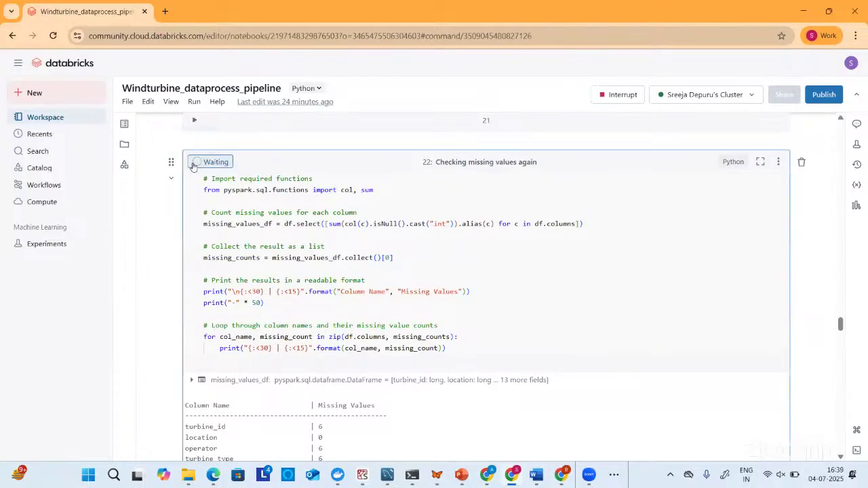
pyautogui.scroll(-2, 324, 301)
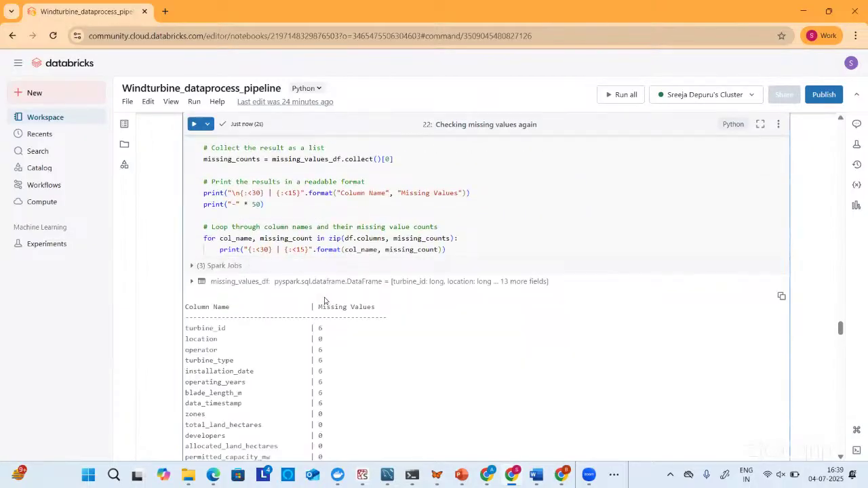
pyautogui.scroll(-1, 324, 301)
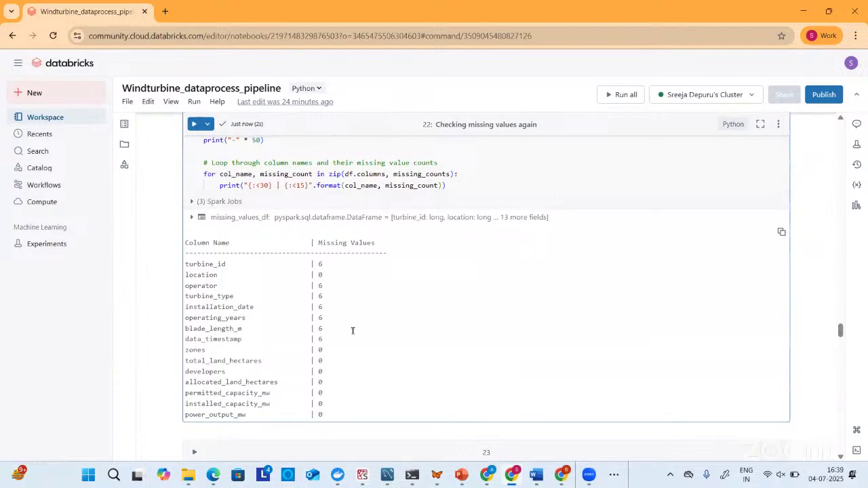
# Step: Examine cell 25's fillna defaults for power_output_mw and location, highlighting fillna and the 0, and compare them with cell 22's missing-value counts
pyautogui.scroll(-5, 353, 330)
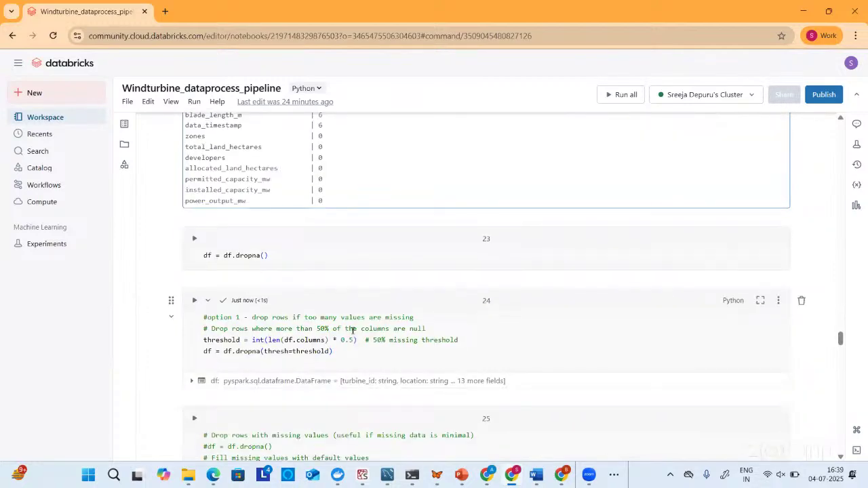
pyautogui.scroll(-1, 352, 331)
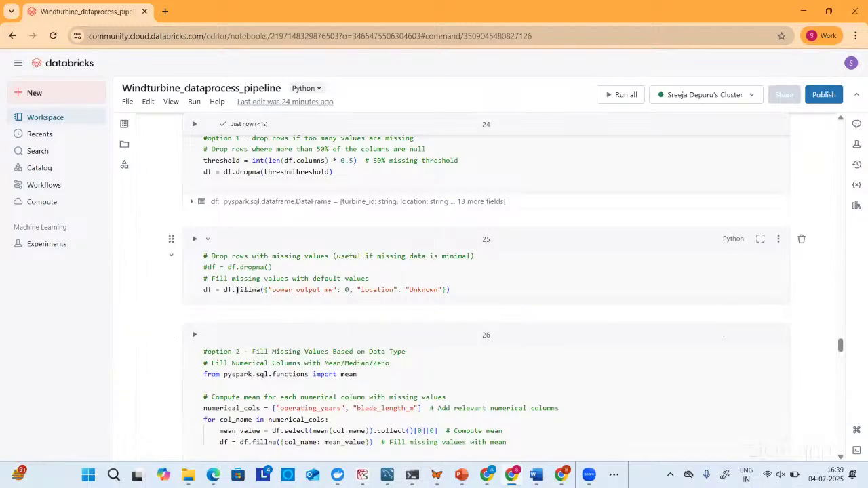
pyautogui.doubleClick(248, 290)
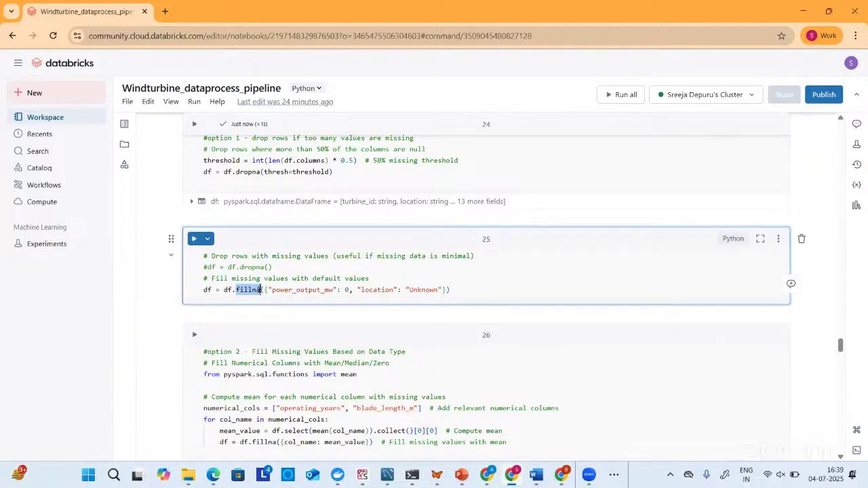
pyautogui.moveTo(260, 290)
pyautogui.click(343, 289)
pyautogui.moveTo(342, 289); pyautogui.dragTo(347, 289)
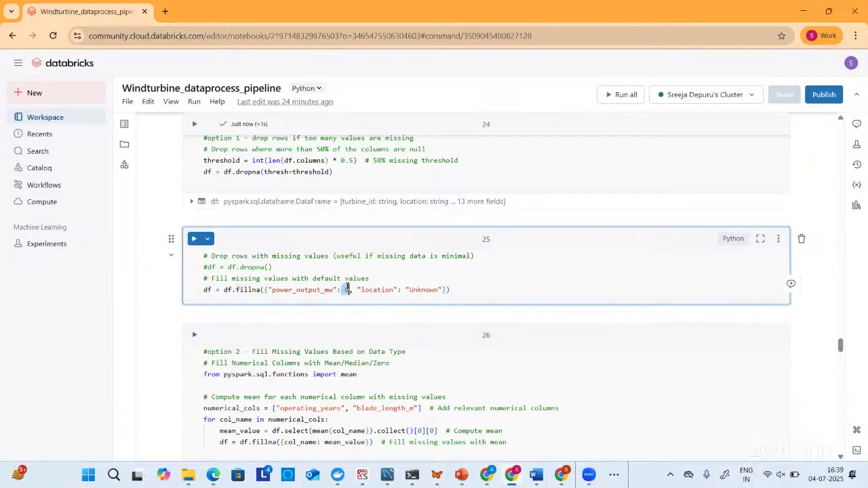
pyautogui.moveTo(347, 287)
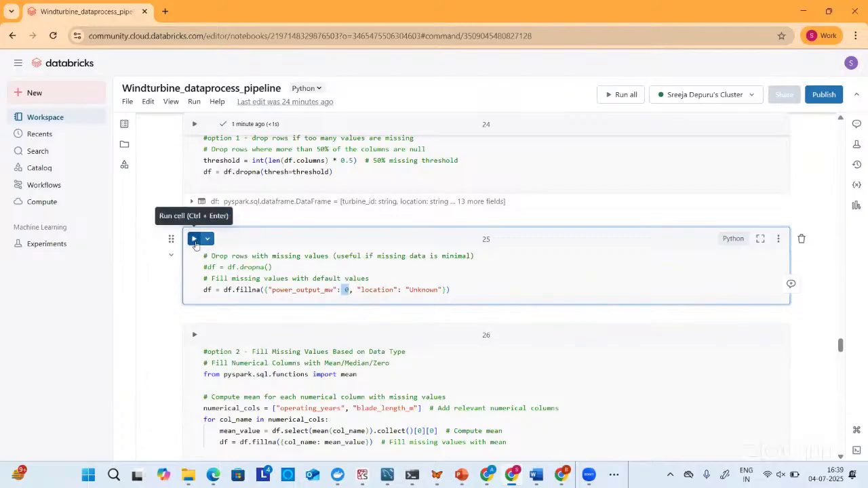
pyautogui.scroll(3, 266, 182)
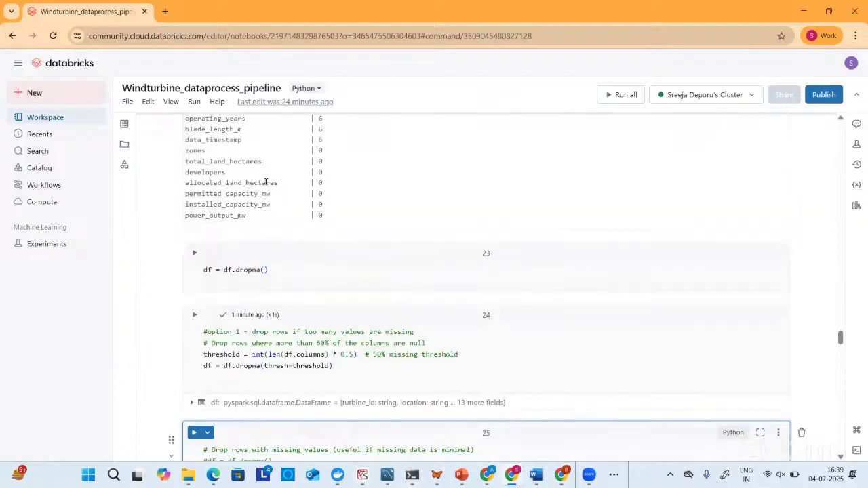
pyautogui.scroll(-1, 227, 241)
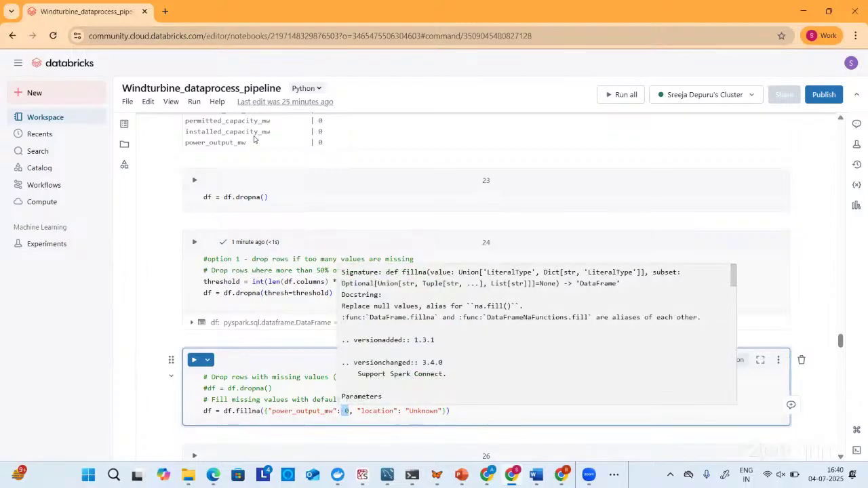
pyautogui.scroll(3, 248, 144)
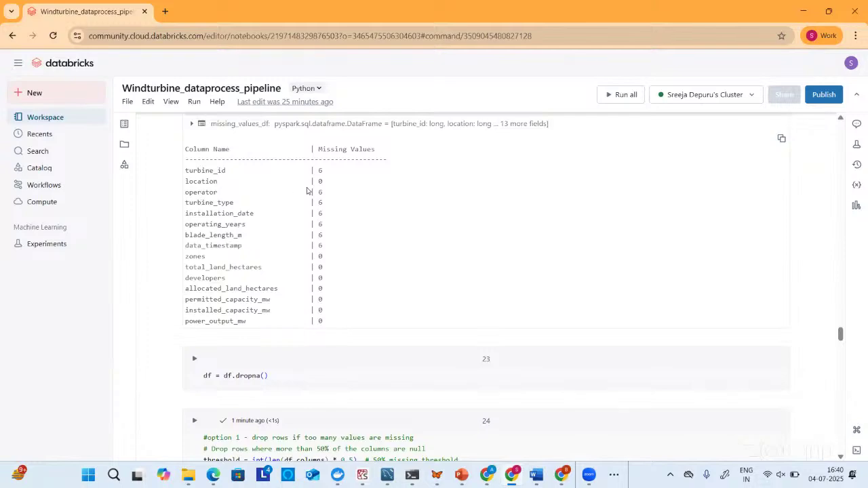
pyautogui.scroll(-3, 322, 190)
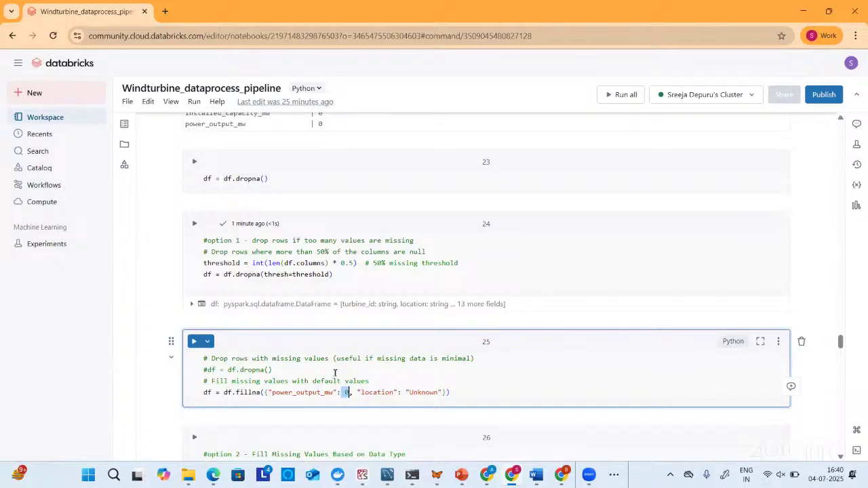
# Step: Run cell 25 to apply the fillna defaults and highlight mean, "operating_years" and "Compute mean" in cell 26
pyautogui.click(193, 342)
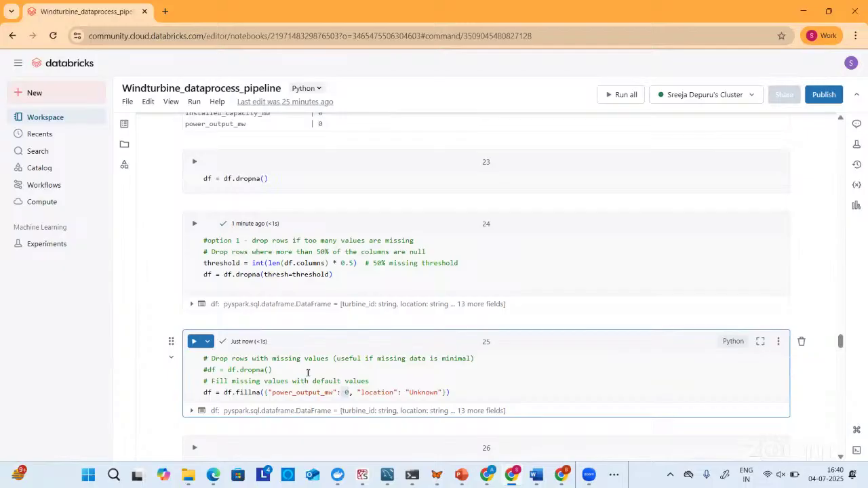
pyautogui.scroll(-2, 308, 373)
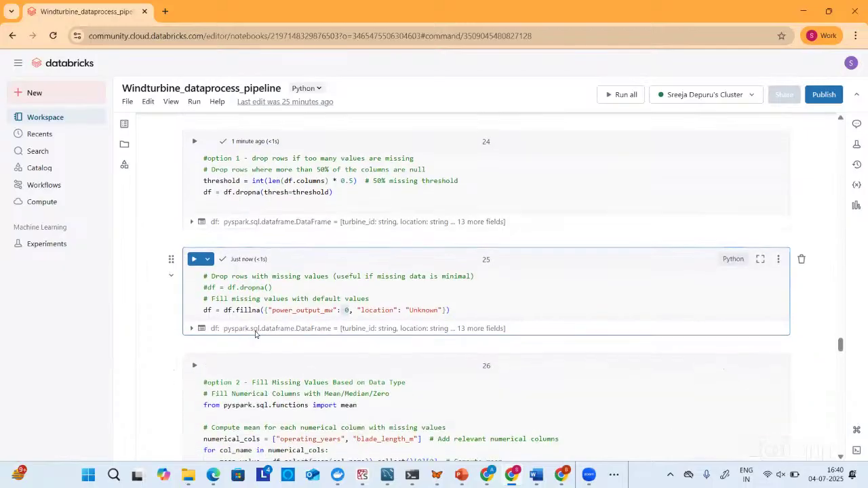
pyautogui.scroll(-1, 255, 332)
pyautogui.scroll(-1, 208, 315)
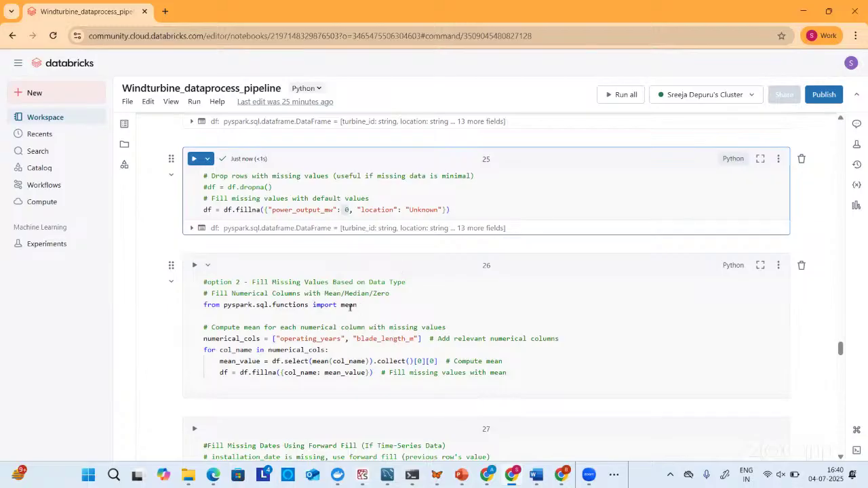
pyautogui.moveTo(341, 304); pyautogui.dragTo(358, 305)
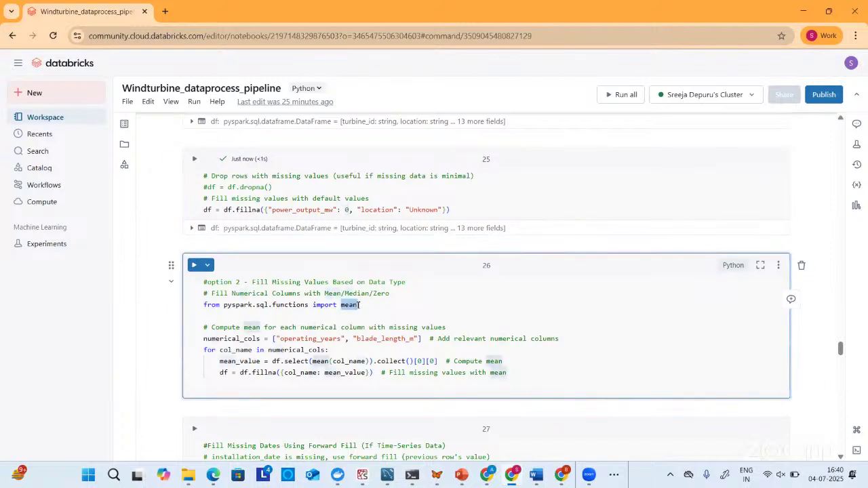
pyautogui.moveTo(276, 316); pyautogui.dragTo(340, 317)
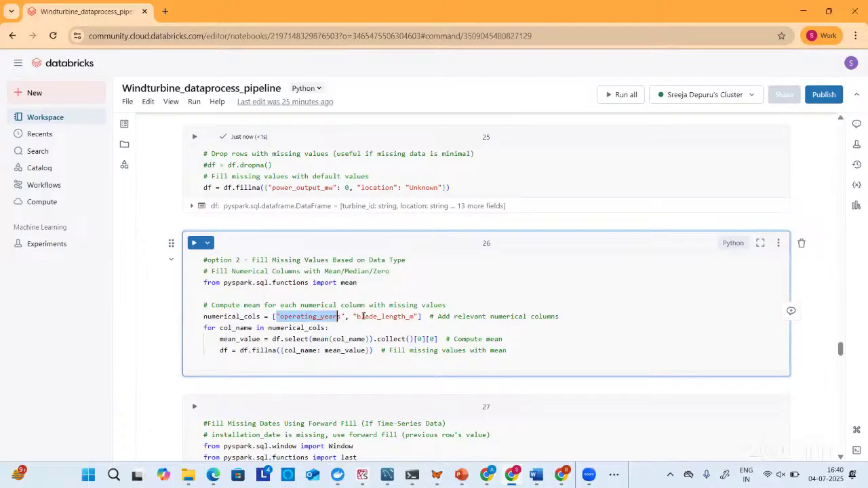
pyautogui.moveTo(453, 339); pyautogui.dragTo(505, 341)
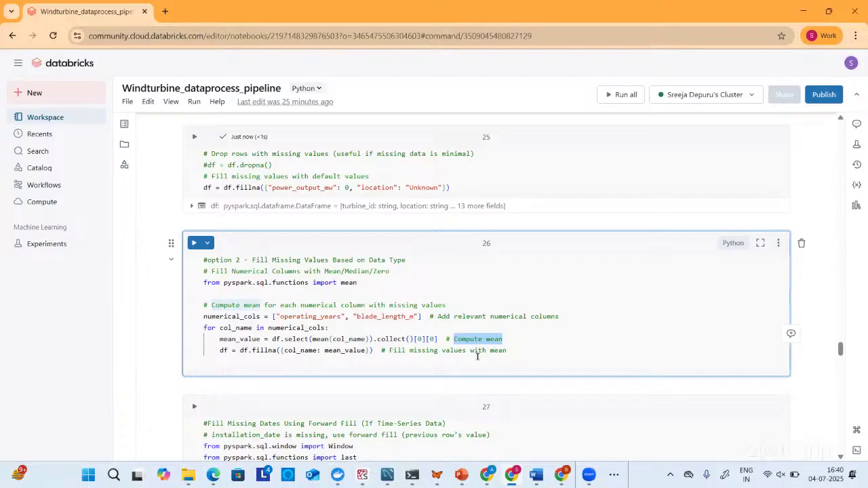
# Step: Compare the operating_years and blade_length_m missing-value counts in cell 22 with cell 26's mean-based fill
pyautogui.scroll(8, 354, 260)
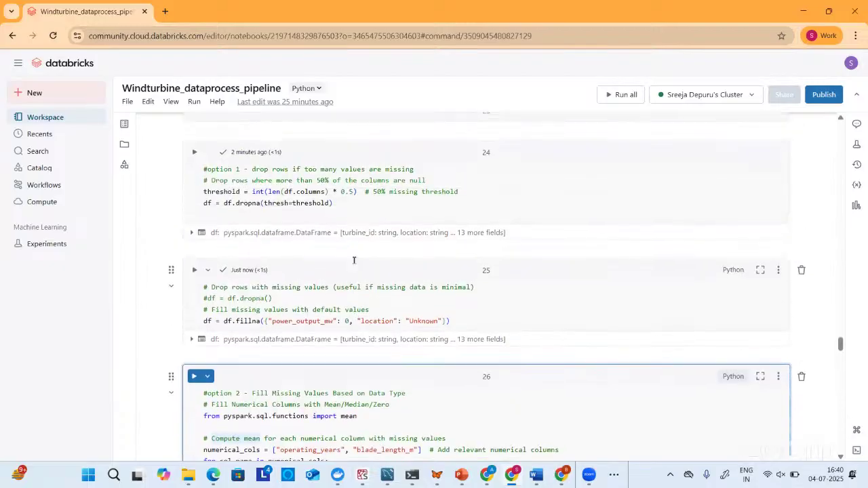
pyautogui.scroll(2, 354, 264)
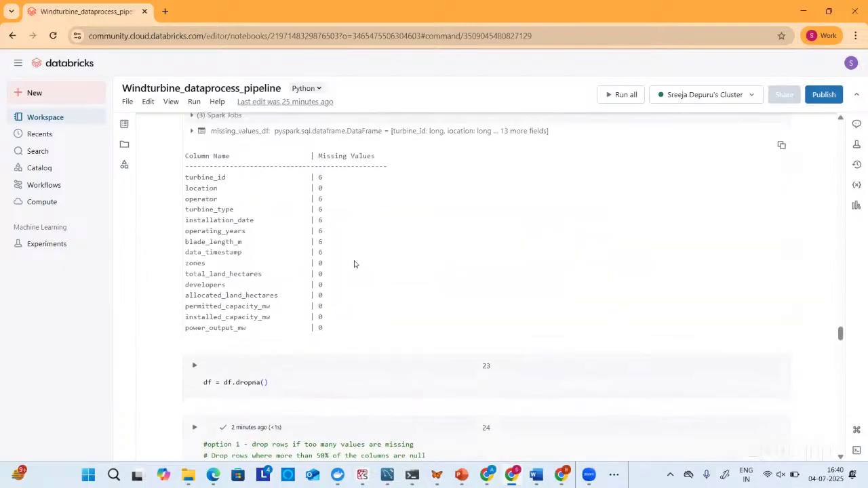
pyautogui.moveTo(314, 236); pyautogui.dragTo(331, 236)
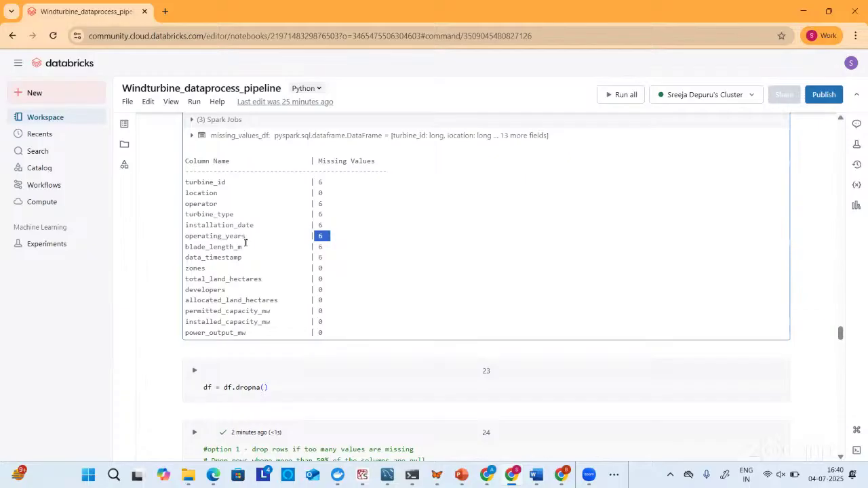
pyautogui.moveTo(314, 247); pyautogui.dragTo(323, 248)
pyautogui.scroll(-4, 323, 248)
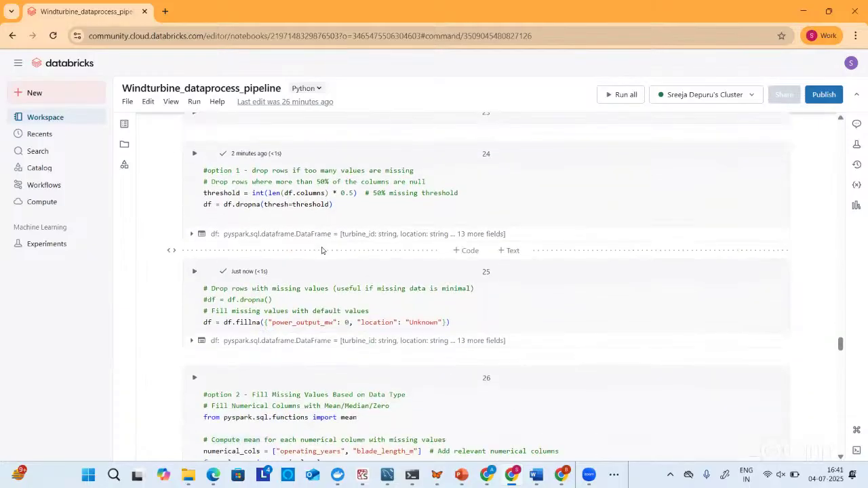
pyautogui.scroll(-2, 321, 250)
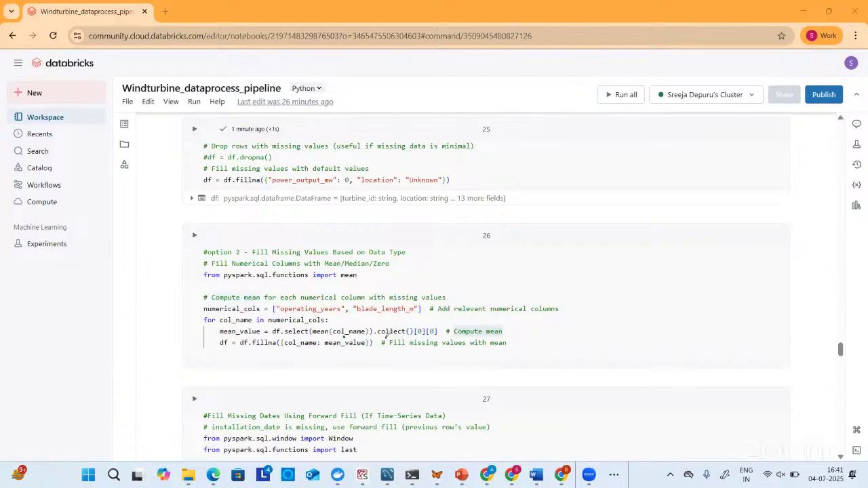
# Step: Mark up cell 26's mean computation and fillna lines with the pen and clear the drawings
pyautogui.moveTo(385, 336); pyautogui.dragTo(441, 313)
pyautogui.moveTo(224, 347); pyautogui.dragTo(233, 348)
pyautogui.click(49, 323)
# Step: Highlight mean in cell 26, underline mean(col_name) and the collect() indexing, draw a pair of square brackets, and clear the drawings
pyautogui.scroll(-1, 331, 295)
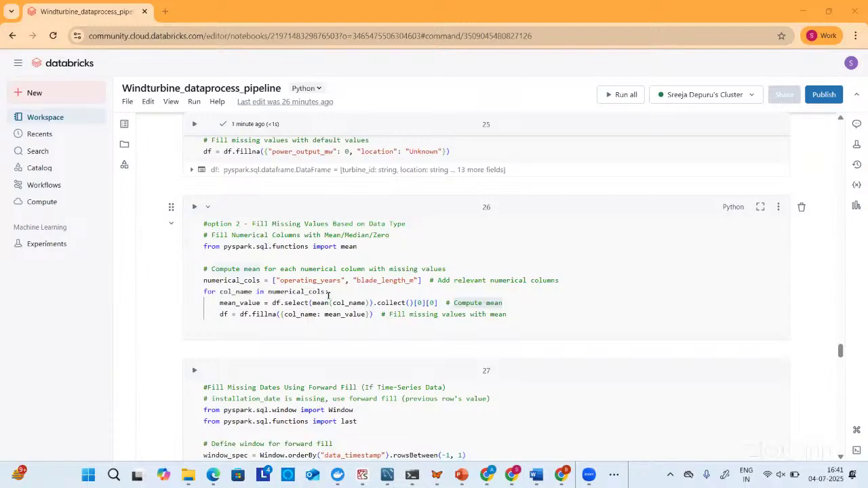
pyautogui.doubleClick(320, 301)
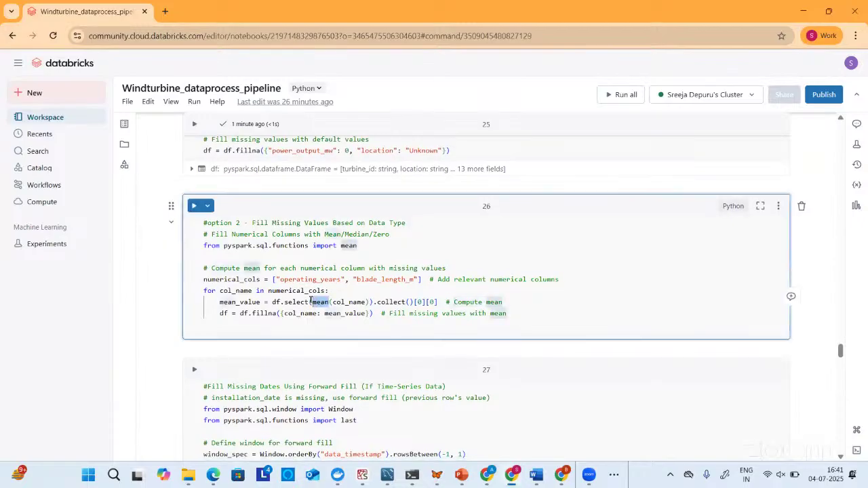
pyautogui.click(40, 181)
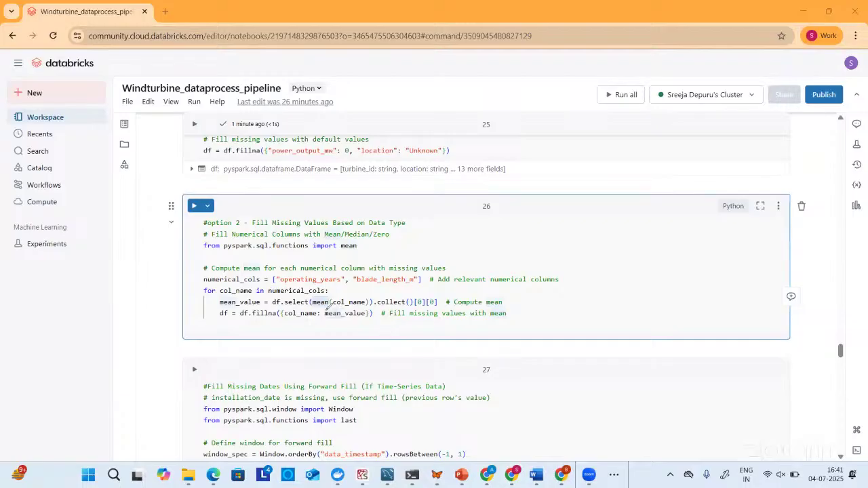
pyautogui.moveTo(321, 307); pyautogui.dragTo(348, 305)
pyautogui.moveTo(409, 309); pyautogui.dragTo(431, 305)
pyautogui.moveTo(453, 227); pyautogui.dragTo(460, 249)
pyautogui.moveTo(507, 221)
pyautogui.mouseDown()
pyautogui.moveTo(518, 231)
pyautogui.moveTo(511, 240)
pyautogui.mouseUp()
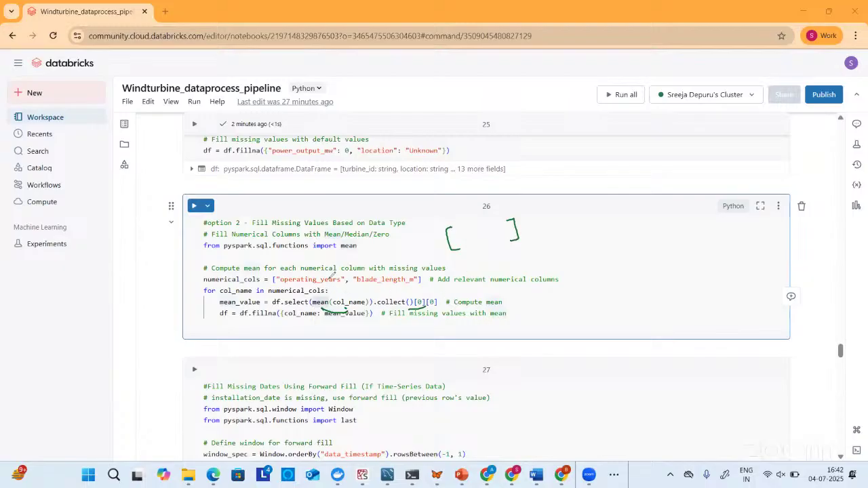
pyautogui.click(41, 319)
# Step: Run cell 26 to fill operating_years and blade_length_m with their means, and rerun the missing-values check in cell 22
pyautogui.click(195, 209)
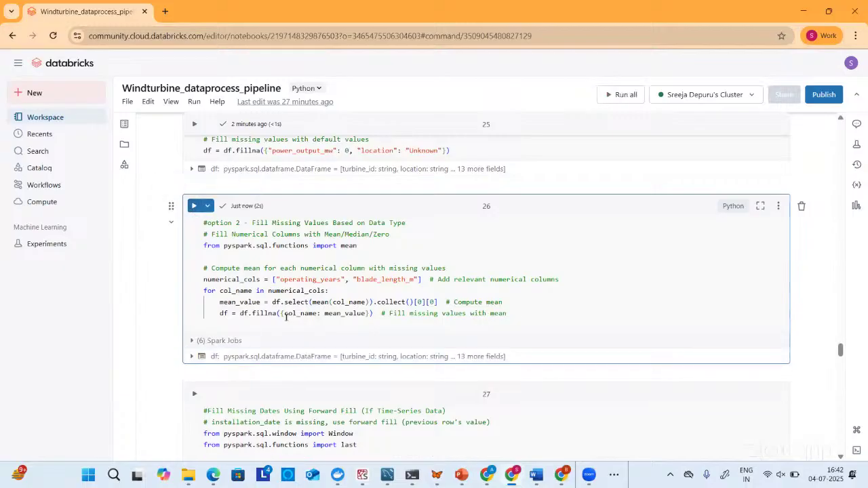
pyautogui.click(170, 223)
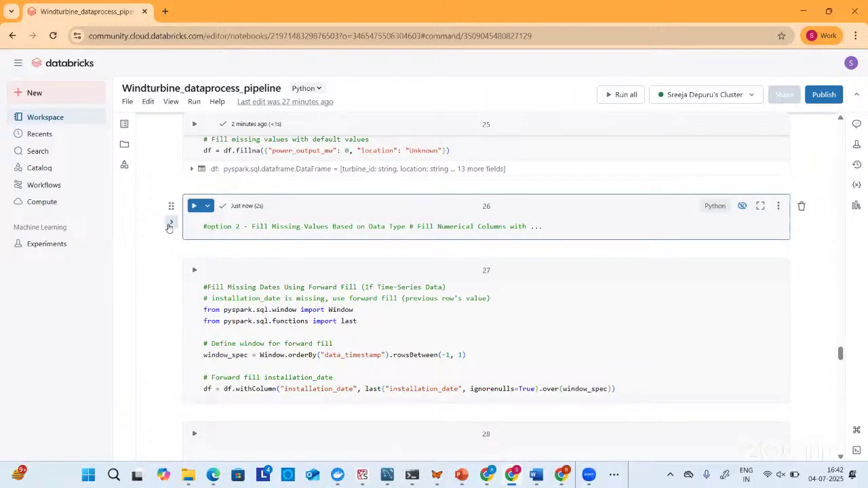
pyautogui.click(170, 223)
pyautogui.scroll(4, 261, 229)
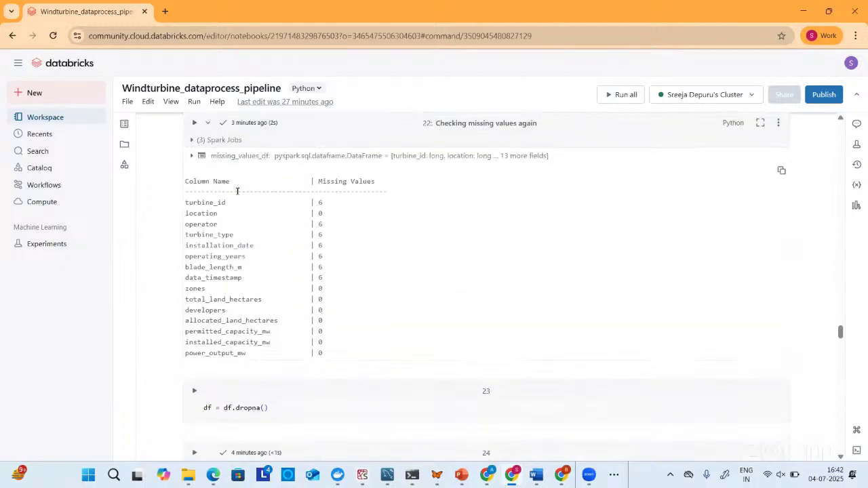
pyautogui.click(195, 123)
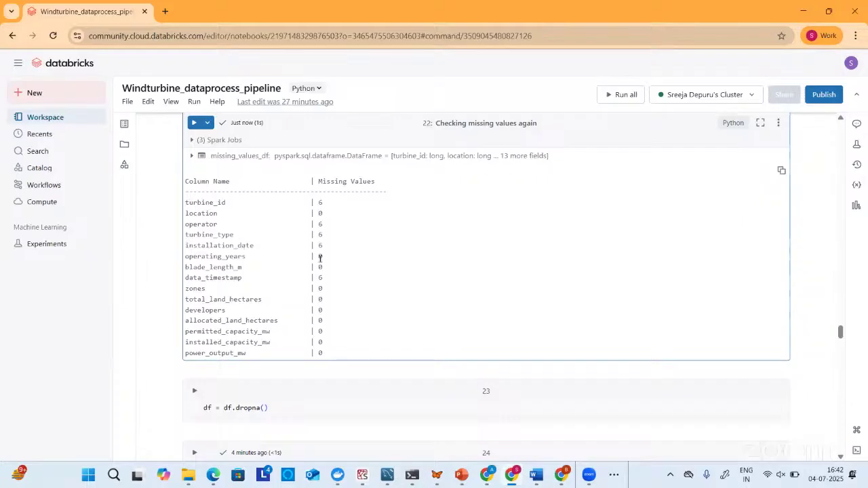
# Step: Underline "Time-Series" in cell 27's forward-fill comment and review the missing-value counts of the date columns in cell 22
pyautogui.scroll(-2, 321, 260)
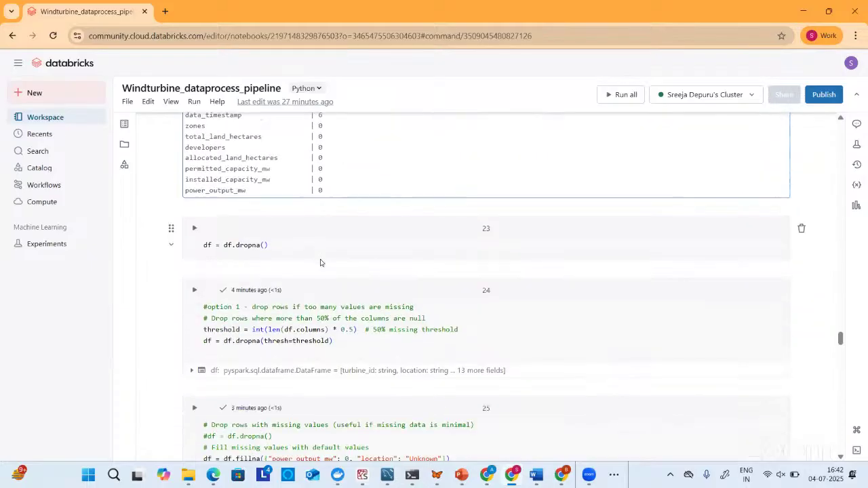
pyautogui.scroll(-3, 289, 167)
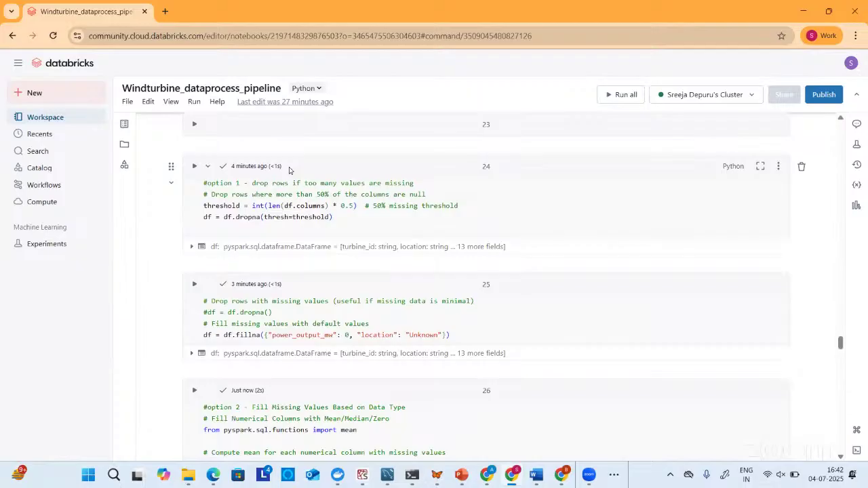
pyautogui.scroll(-2, 289, 169)
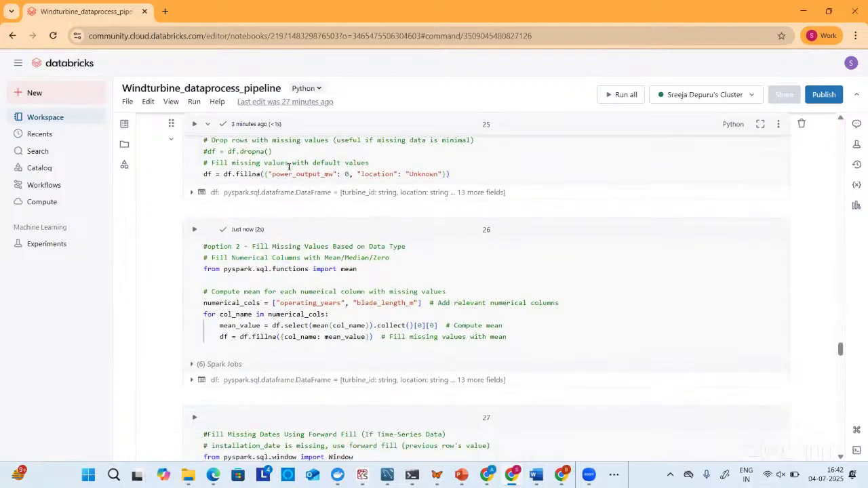
pyautogui.scroll(-2, 289, 167)
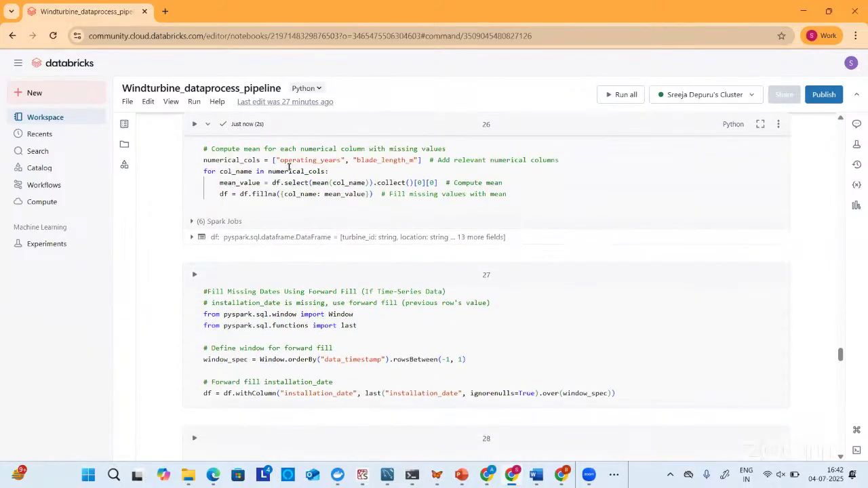
pyautogui.scroll(-1, 289, 167)
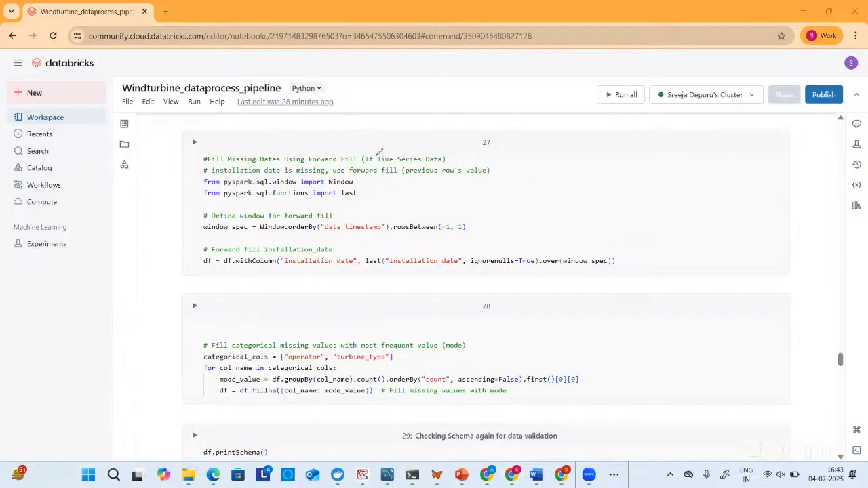
pyautogui.moveTo(367, 164); pyautogui.dragTo(415, 164)
pyautogui.scroll(10, 297, 226)
pyautogui.scroll(4, 296, 226)
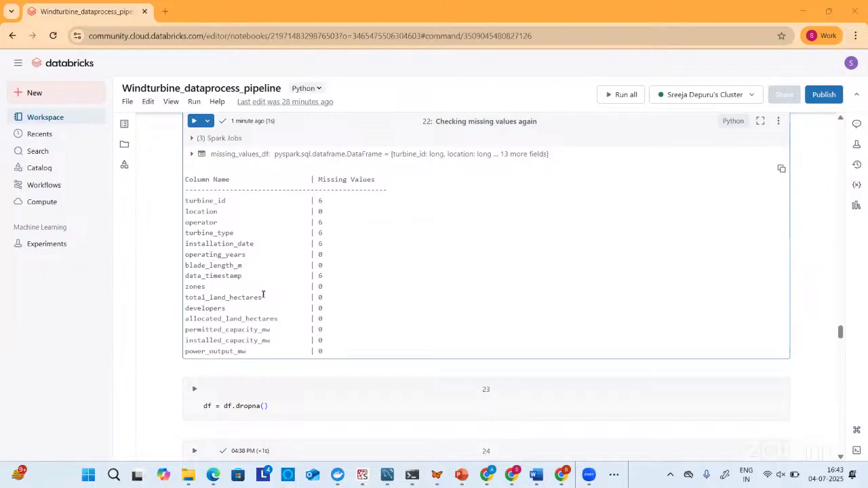
# Step: Examine the methods for filling missing values in cells 26 to 28: column mean, forward fill for installation_date, and most frequent value
pyautogui.scroll(-3, 264, 294)
pyautogui.scroll(-3, 263, 294)
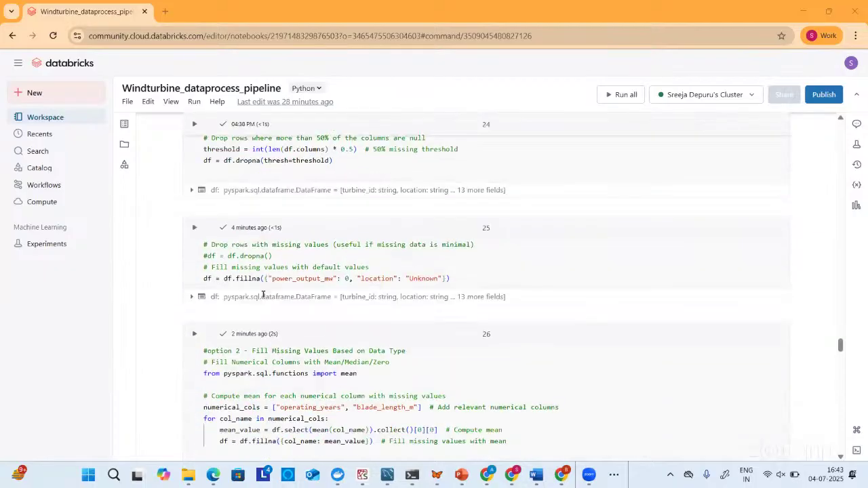
pyautogui.scroll(-1, 263, 294)
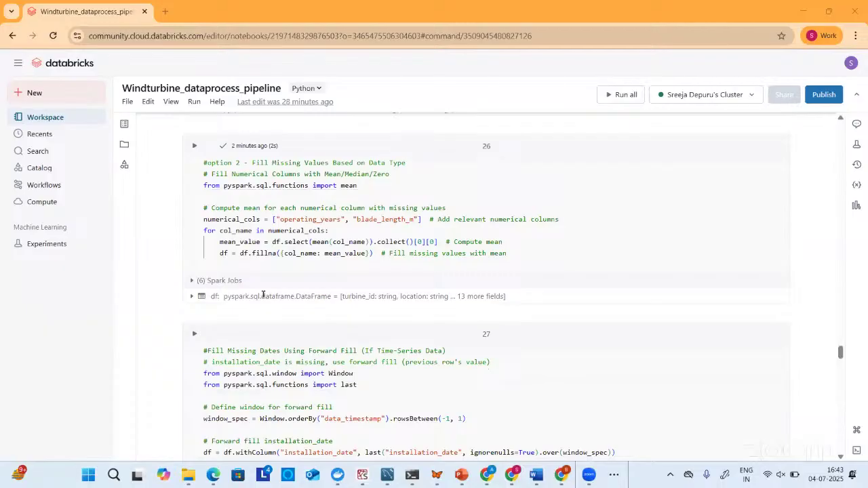
pyautogui.scroll(-3, 263, 292)
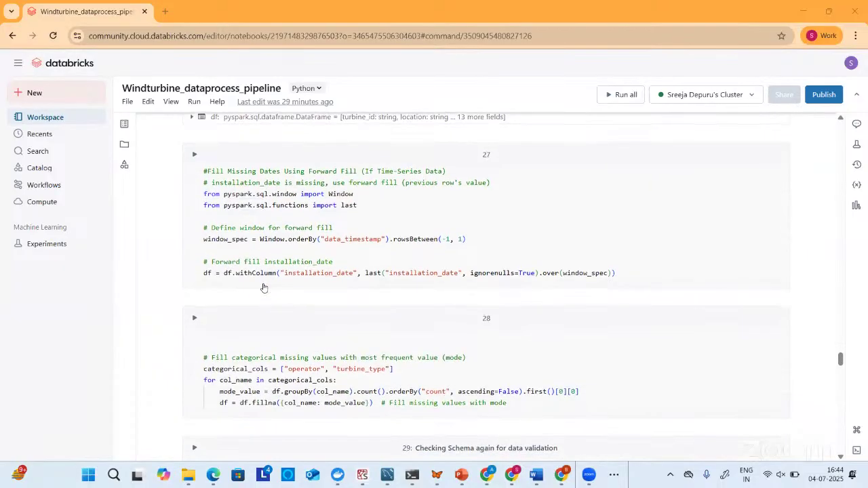
pyautogui.scroll(-3, 264, 287)
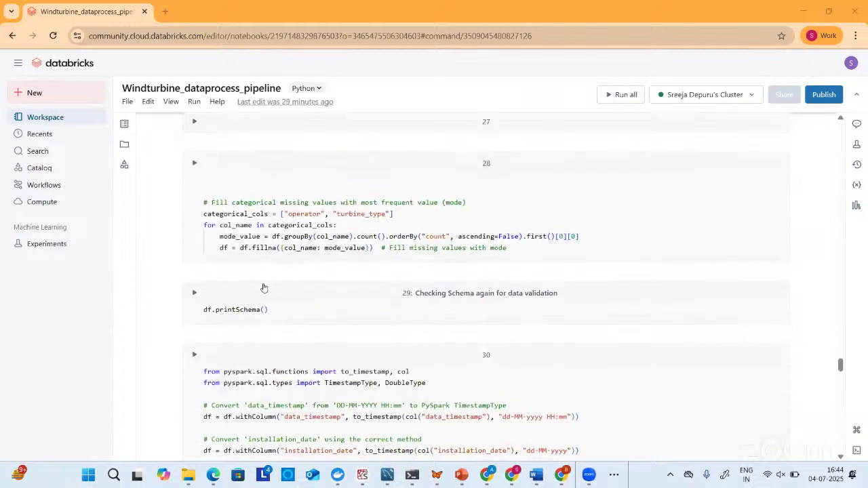
pyautogui.scroll(4, 264, 287)
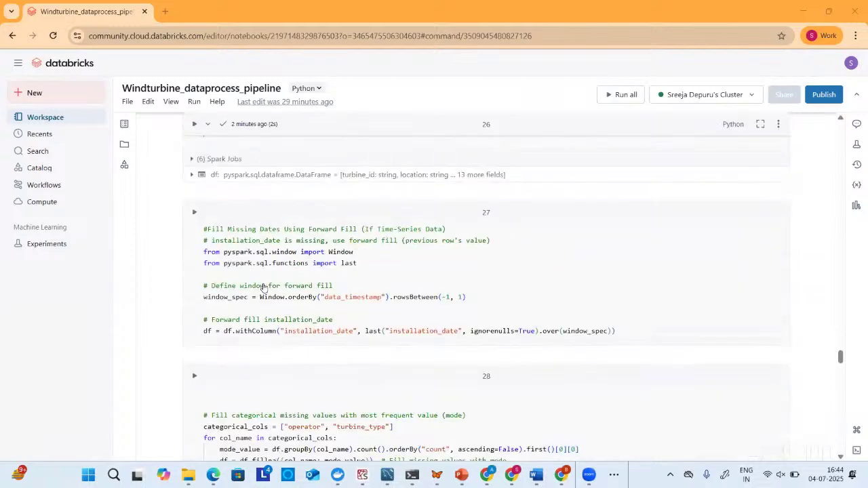
pyautogui.scroll(1, 295, 220)
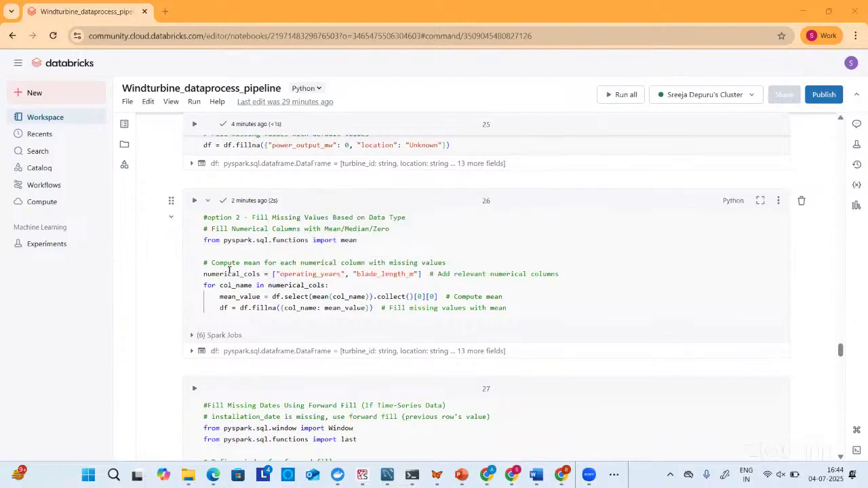
pyautogui.moveTo(247, 273)
pyautogui.scroll(-3, 290, 328)
pyautogui.moveTo(290, 328)
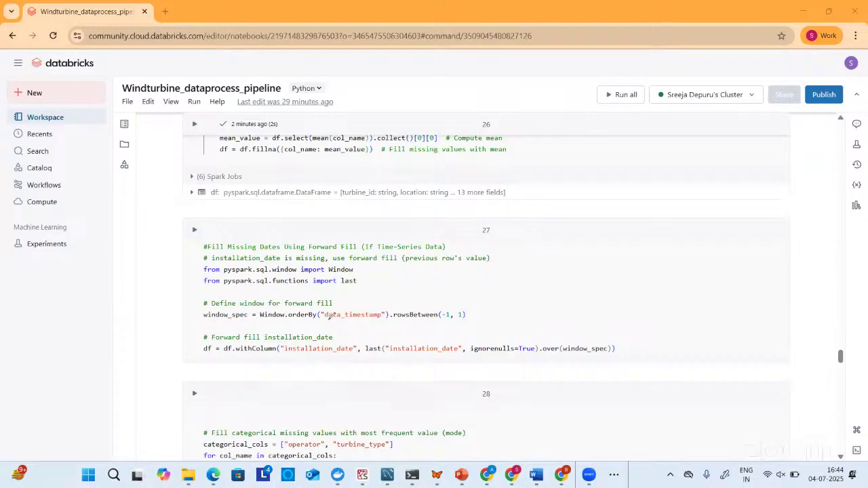
# Step: Underline data_timestamp and installation_date in cell 27 and sketch a two-column table beside the code, handwriting "window" above it
pyautogui.moveTo(328, 320); pyautogui.dragTo(382, 322)
pyautogui.moveTo(526, 234)
pyautogui.mouseDown()
pyautogui.moveTo(636, 217)
pyautogui.moveTo(531, 268)
pyautogui.moveTo(652, 272)
pyautogui.mouseUp()
pyautogui.moveTo(632, 216); pyautogui.dragTo(648, 265)
pyautogui.moveTo(528, 249); pyautogui.dragTo(632, 226)
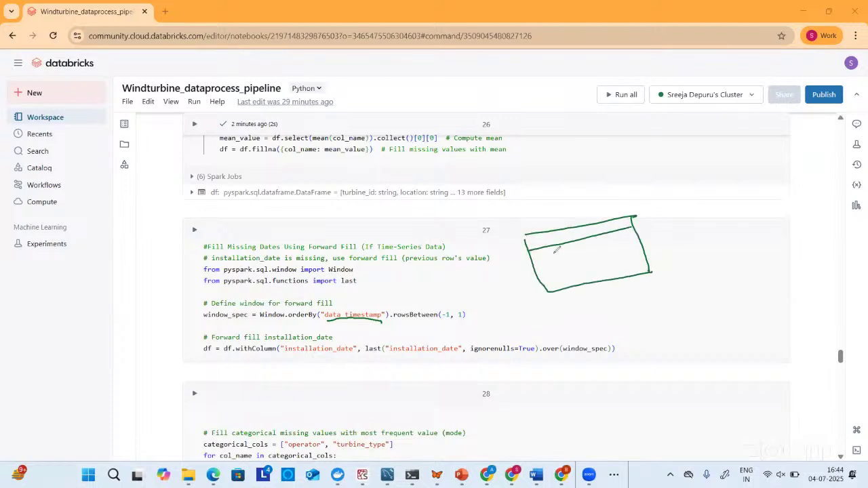
pyautogui.moveTo(532, 262); pyautogui.dragTo(643, 236)
pyautogui.moveTo(559, 230); pyautogui.dragTo(581, 293)
pyautogui.moveTo(528, 232)
pyautogui.mouseDown()
pyautogui.moveTo(529, 248)
pyautogui.moveTo(551, 240)
pyautogui.mouseUp()
pyautogui.moveTo(536, 274); pyautogui.dragTo(640, 244)
pyautogui.moveTo(544, 288); pyautogui.dragTo(650, 257)
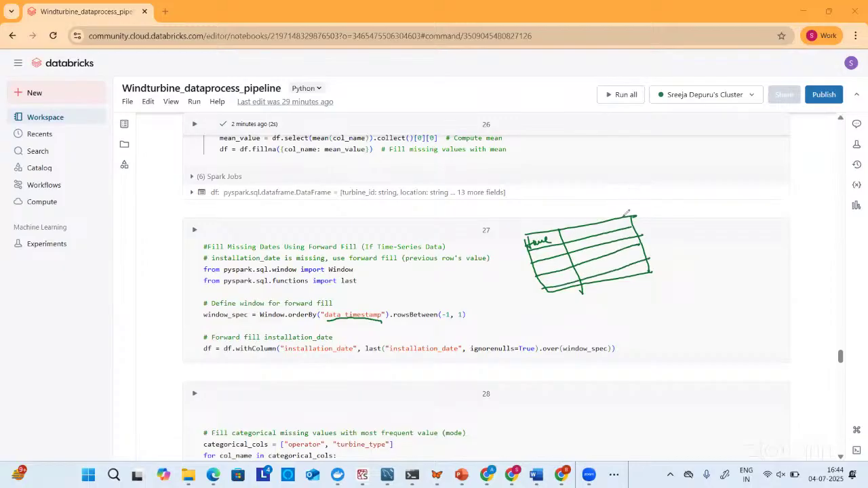
pyautogui.moveTo(287, 353); pyautogui.dragTo(351, 357)
pyautogui.moveTo(579, 213)
pyautogui.mouseDown()
pyautogui.moveTo(593, 218)
pyautogui.moveTo(620, 207)
pyautogui.mouseUp()
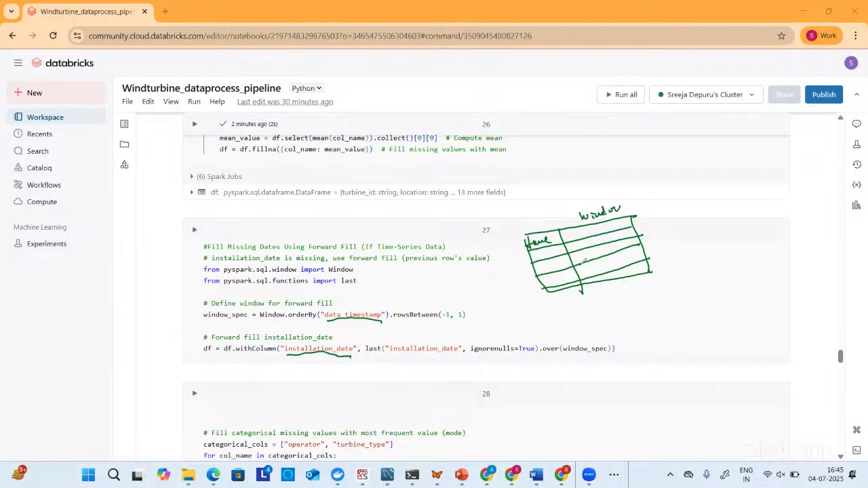
# Step: Outline a row's cell in the sketched table, label its column as installation, handwrite "missing" beside the cell, and tick the rows above and below
pyautogui.moveTo(576, 248)
pyautogui.mouseDown()
pyautogui.moveTo(581, 270)
pyautogui.moveTo(608, 245)
pyautogui.moveTo(637, 237)
pyautogui.moveTo(578, 265)
pyautogui.mouseUp()
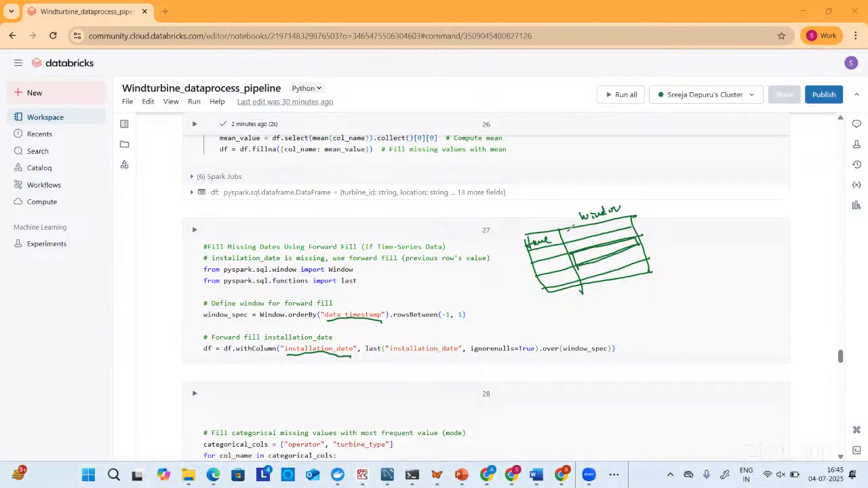
pyautogui.moveTo(568, 232); pyautogui.dragTo(609, 218)
pyautogui.moveTo(639, 243); pyautogui.dragTo(649, 241)
pyautogui.moveTo(655, 235)
pyautogui.mouseDown()
pyautogui.moveTo(687, 221)
pyautogui.moveTo(698, 236)
pyautogui.mouseUp()
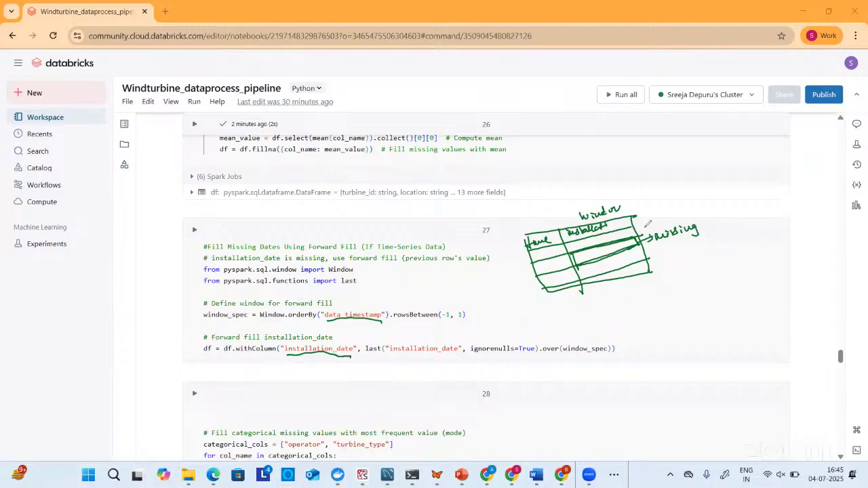
pyautogui.moveTo(640, 224); pyautogui.dragTo(652, 215)
pyautogui.moveTo(664, 245); pyautogui.dragTo(649, 255)
# Step: Underline rowsBetween(-1, 1) and the second installation_date in cell 27, mark the missing row in the sketch, and clear all annotations
pyautogui.moveTo(440, 323); pyautogui.dragTo(469, 324)
pyautogui.moveTo(393, 323); pyautogui.dragTo(436, 320)
pyautogui.moveTo(396, 351); pyautogui.dragTo(461, 353)
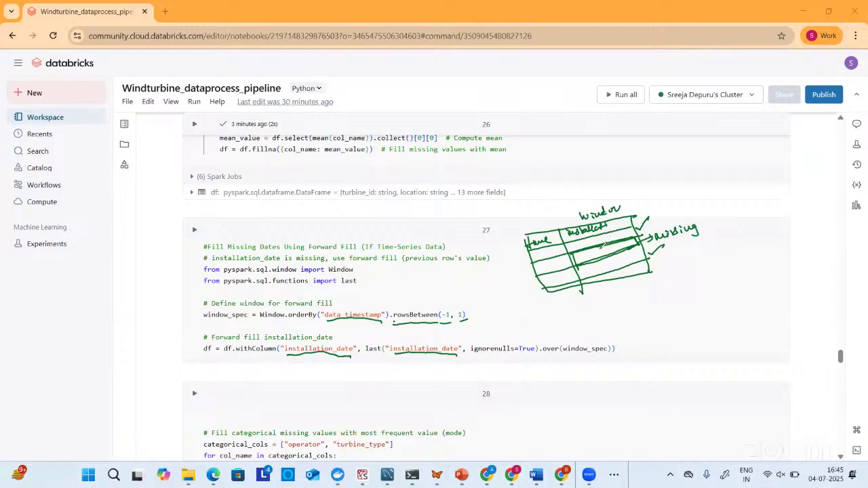
pyautogui.moveTo(642, 238)
pyautogui.mouseDown()
pyautogui.moveTo(641, 221)
pyautogui.moveTo(645, 231)
pyautogui.mouseUp()
pyautogui.click(93, 286)
pyautogui.click(83, 316)
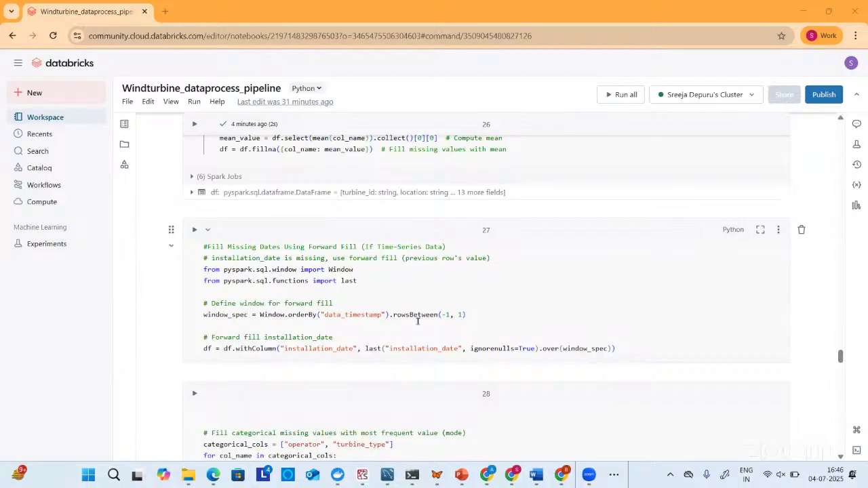
# Step: Run cell 27 to forward-fill installation_date, and rerun cell 22 to check the missing counts of installation_date and data_timestamp
pyautogui.click(194, 231)
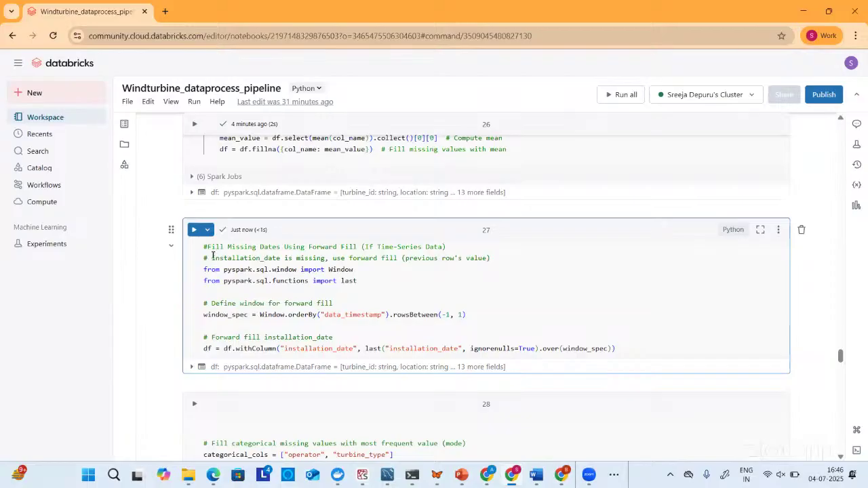
pyautogui.scroll(5, 212, 255)
pyautogui.scroll(4, 212, 254)
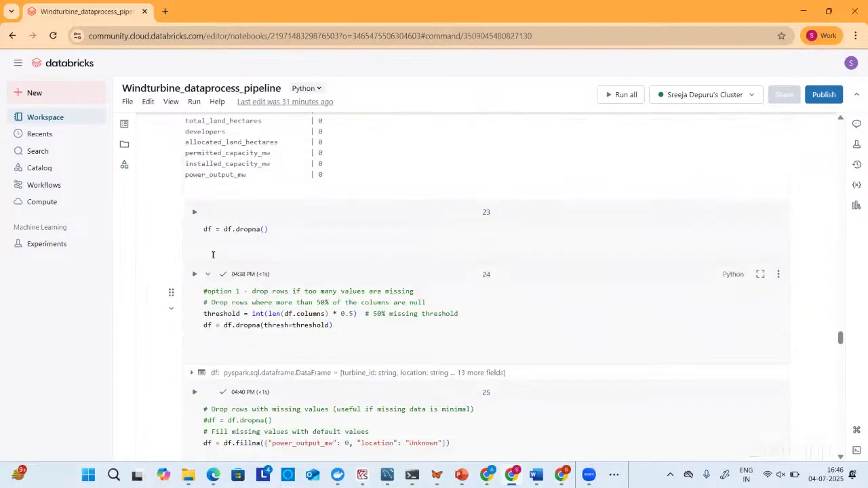
pyautogui.scroll(1, 190, 160)
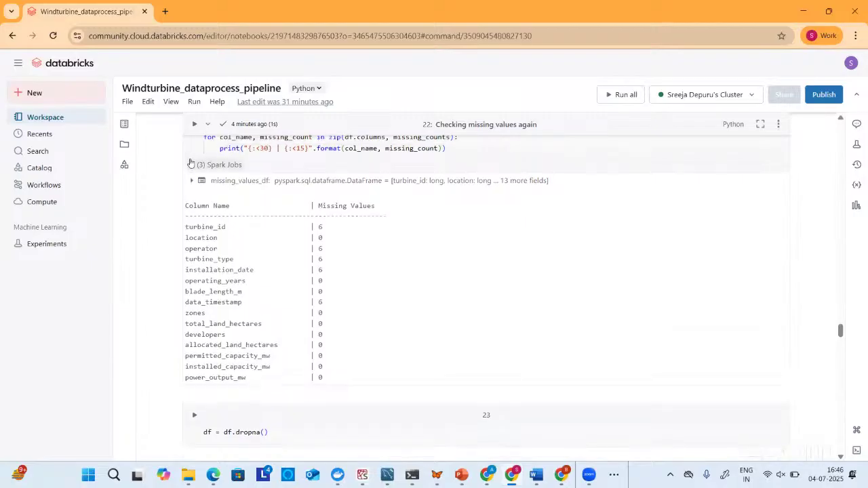
pyautogui.click(194, 125)
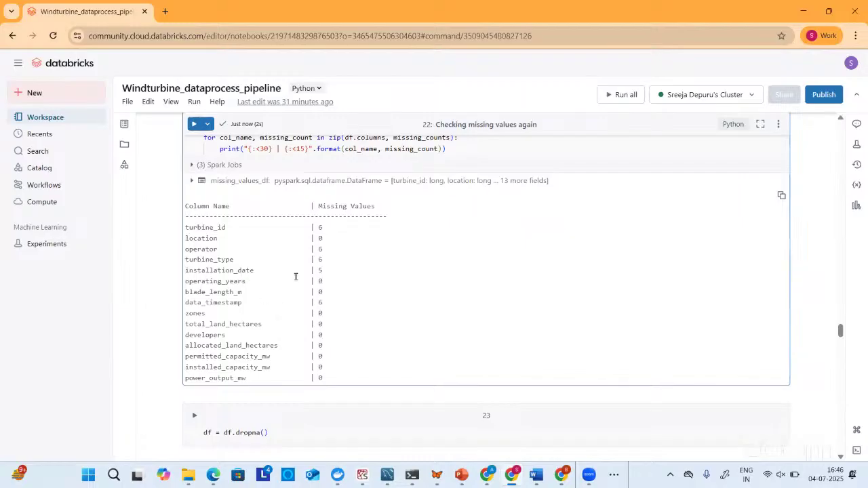
pyautogui.moveTo(314, 270); pyautogui.dragTo(334, 270)
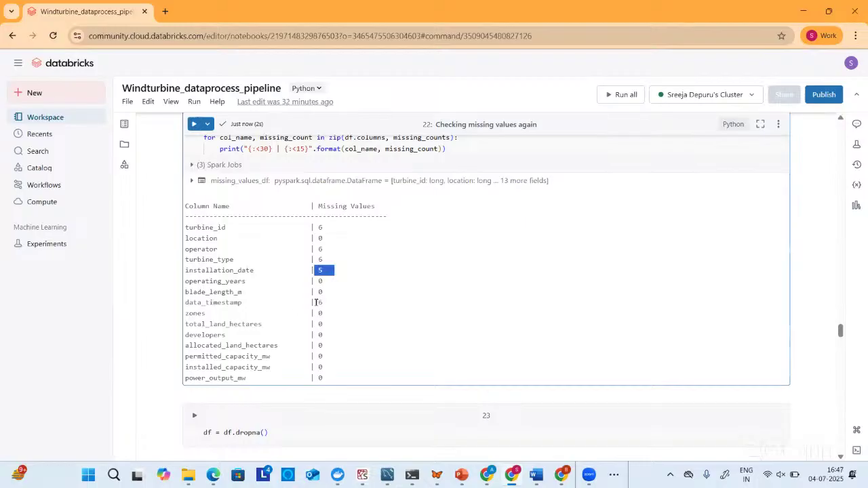
pyautogui.moveTo(315, 303); pyautogui.dragTo(327, 302)
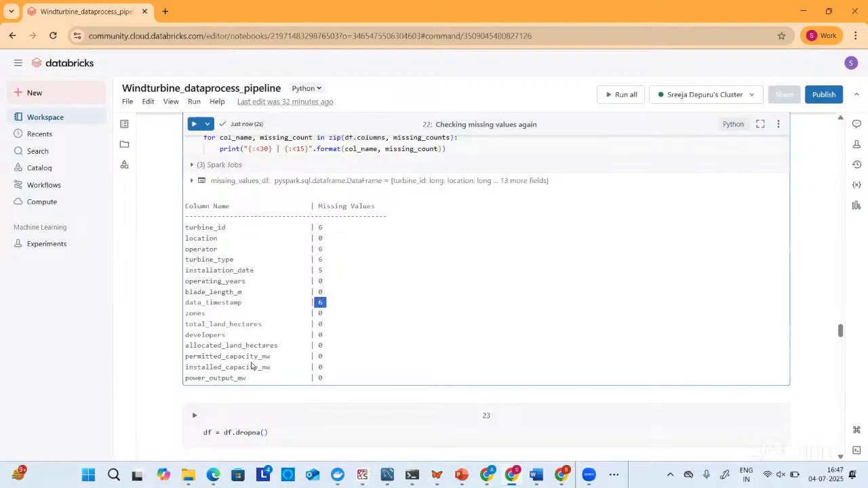
# Step: Highlight "frequent value" in cell 28's comment and run the cell to fill missing operator and turbine_type values with their mode
pyautogui.scroll(-5, 250, 362)
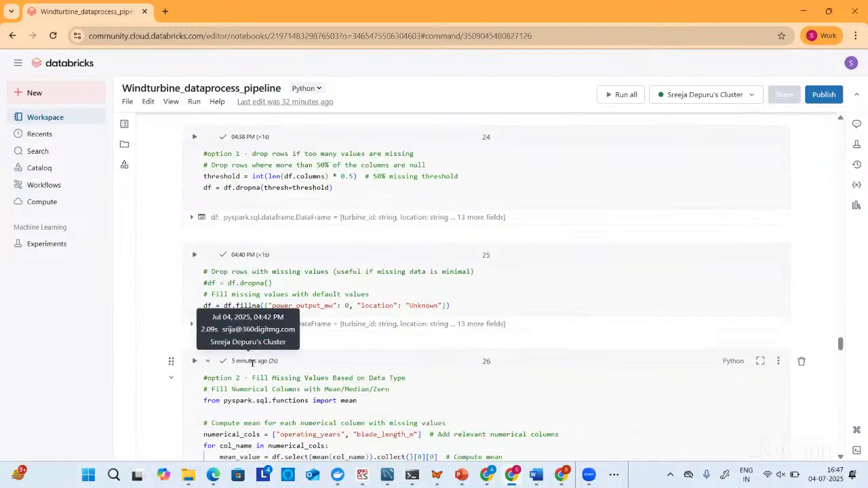
pyautogui.scroll(-1, 251, 362)
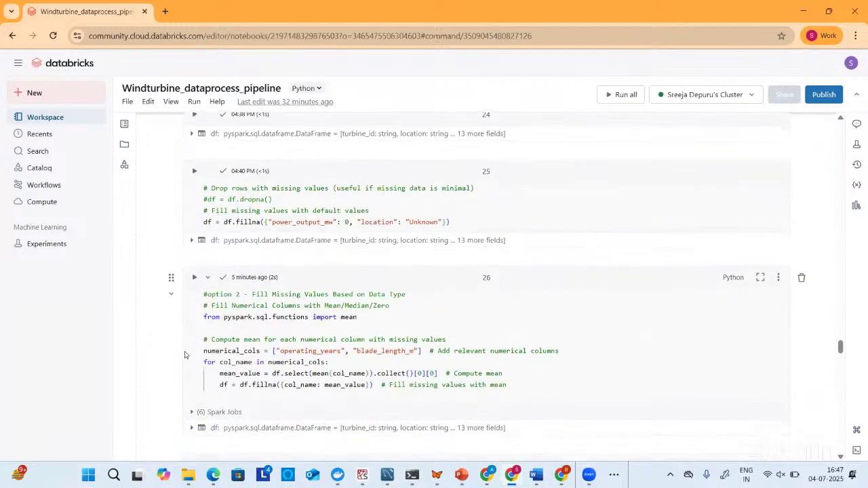
pyautogui.scroll(-1, 196, 343)
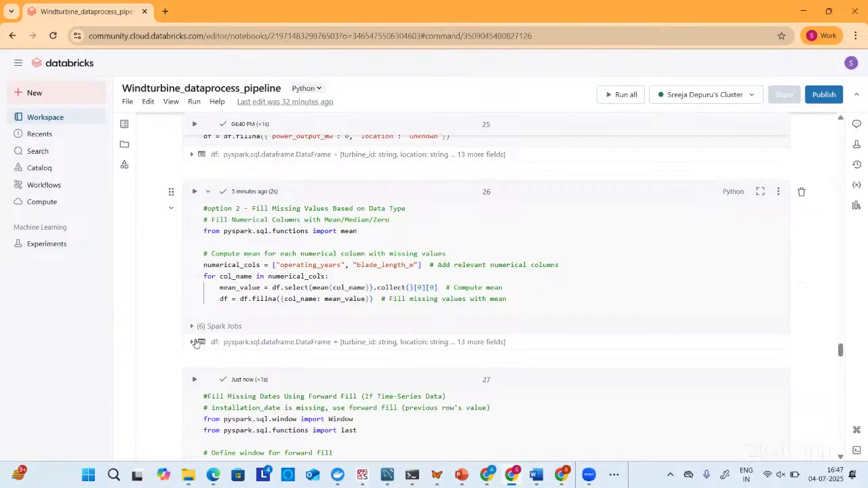
pyautogui.scroll(-2, 196, 342)
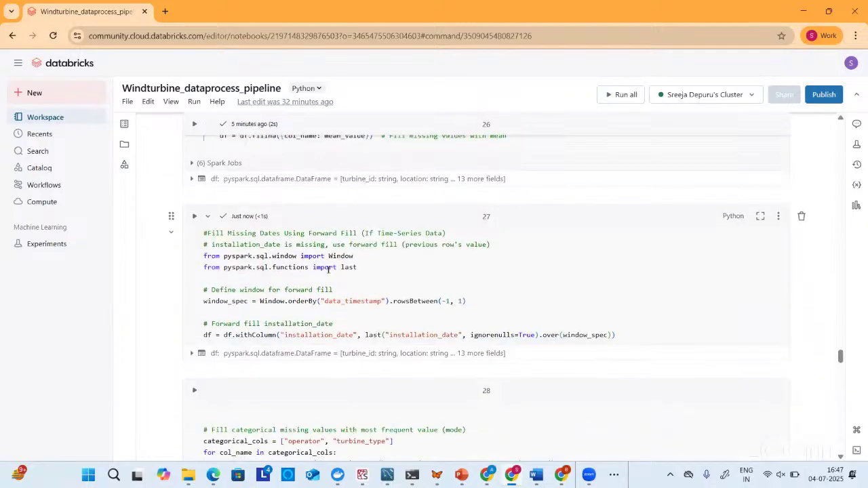
pyautogui.scroll(-1, 329, 269)
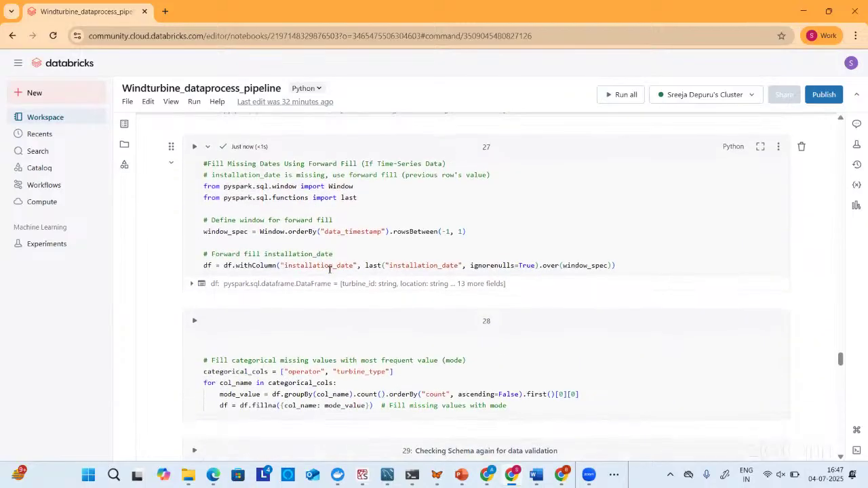
pyautogui.scroll(-1, 329, 270)
pyautogui.scroll(-1, 330, 273)
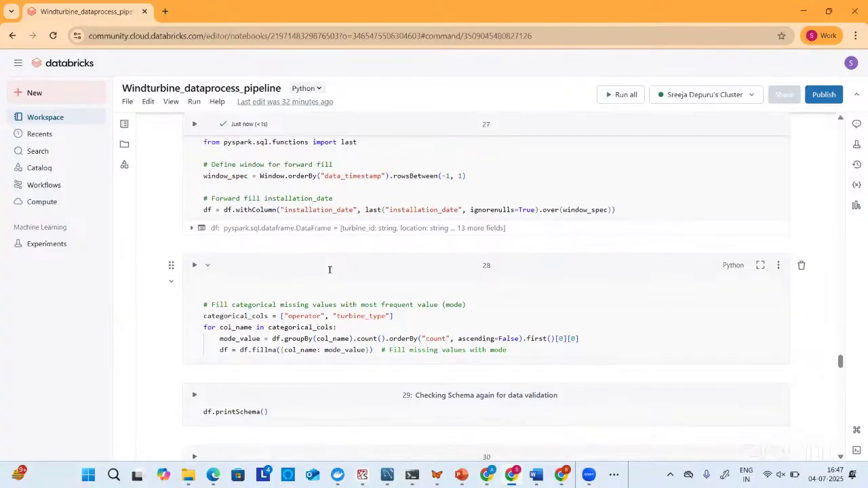
pyautogui.scroll(-1, 329, 270)
pyautogui.scroll(-1, 337, 305)
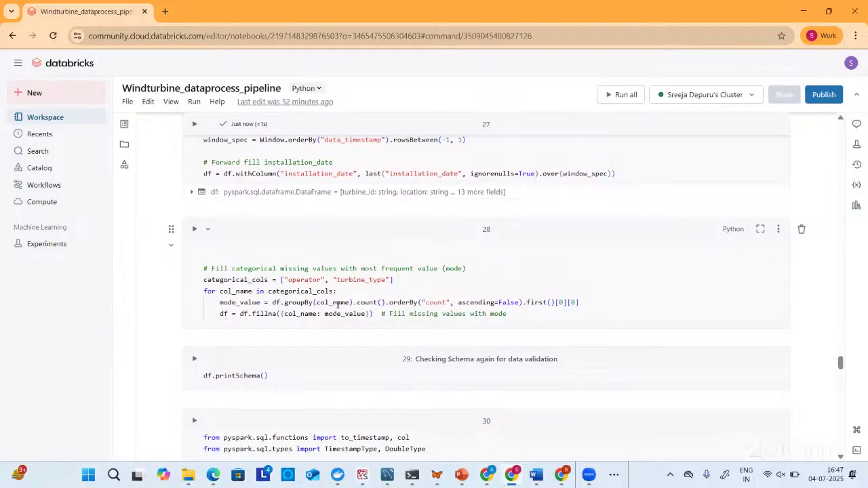
pyautogui.scroll(-1, 337, 305)
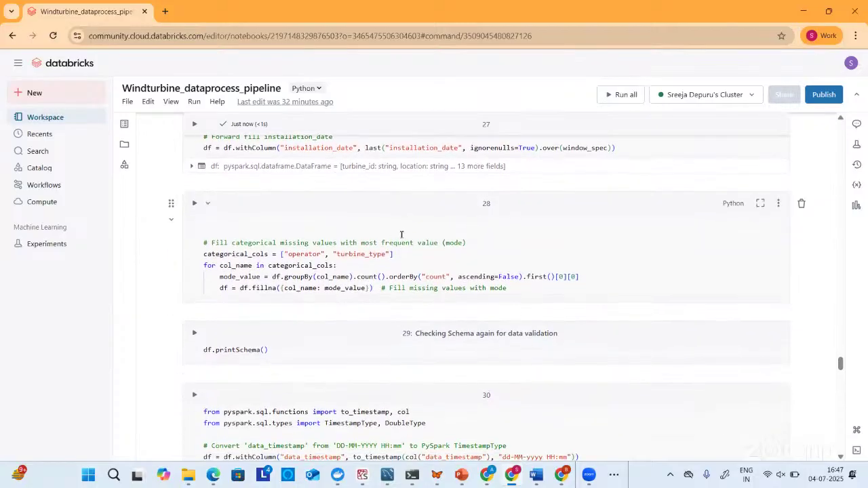
pyautogui.moveTo(382, 242); pyautogui.dragTo(438, 243)
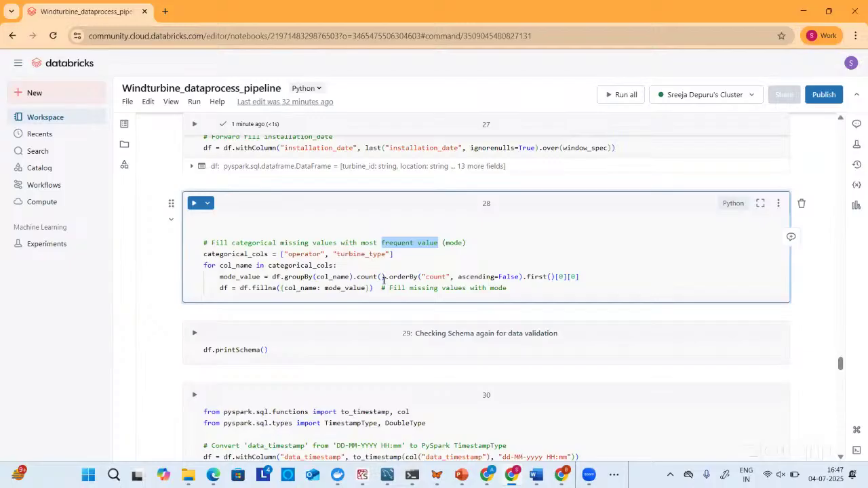
pyautogui.click(429, 282)
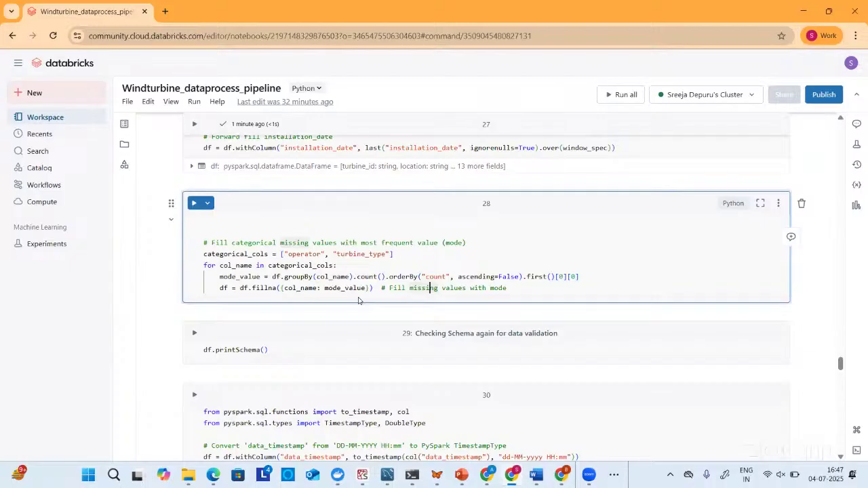
pyautogui.click(194, 203)
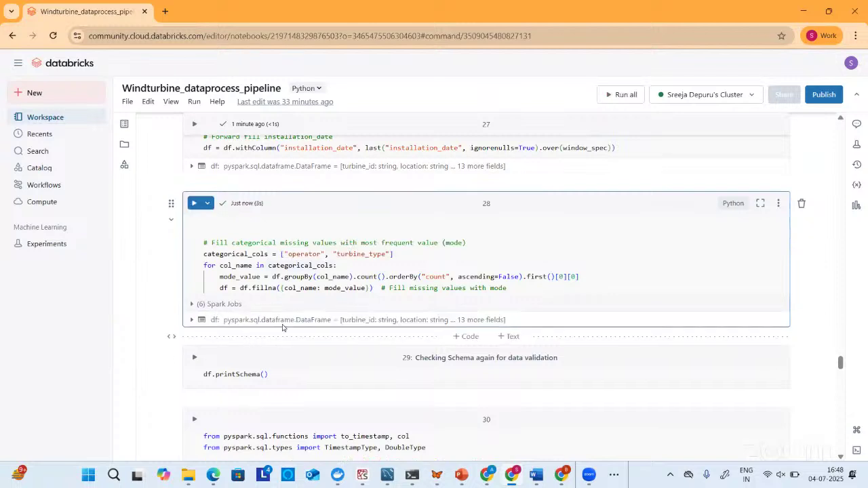
# Step: Rerun the missing-values check in cell 22 and review the counts of all columns after the mode fill
pyautogui.scroll(4, 290, 211)
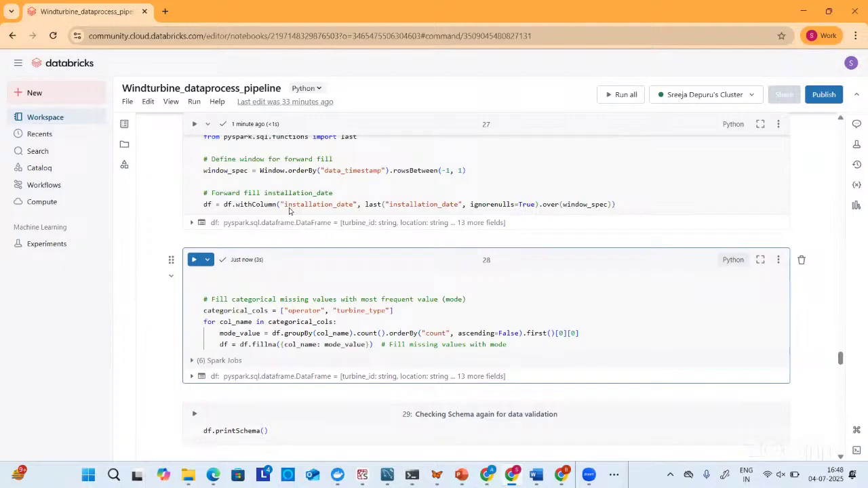
pyautogui.scroll(10, 289, 210)
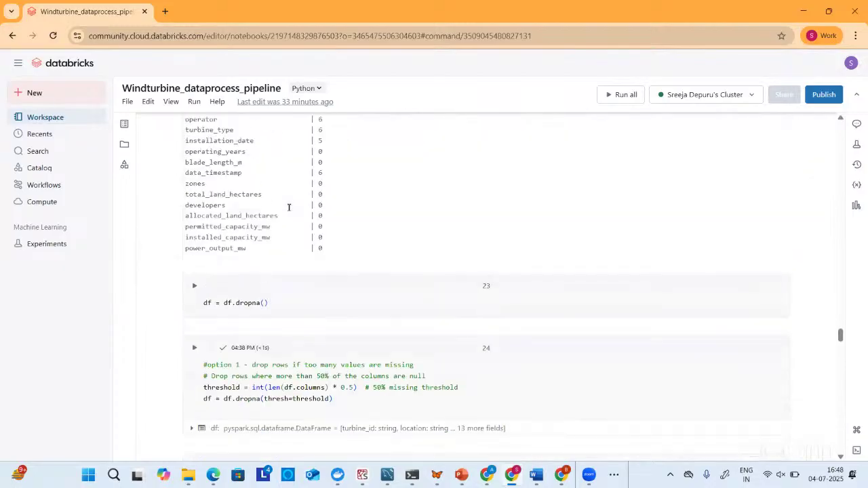
pyautogui.scroll(2, 289, 207)
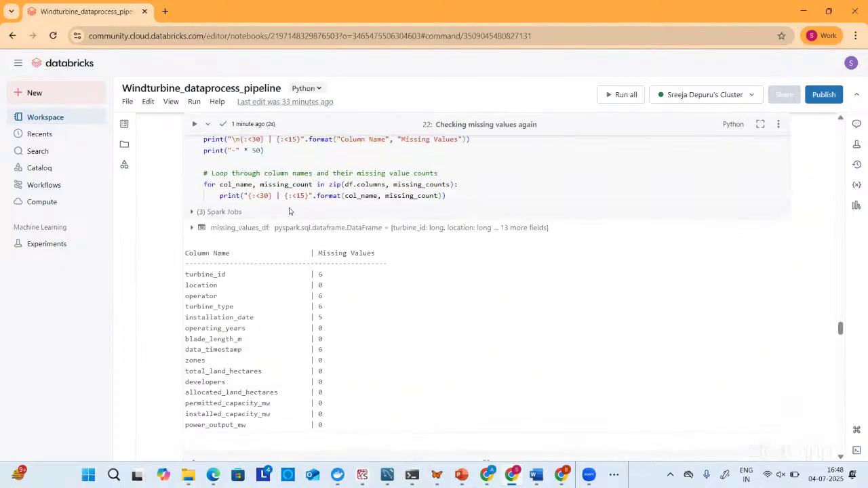
pyautogui.click(196, 124)
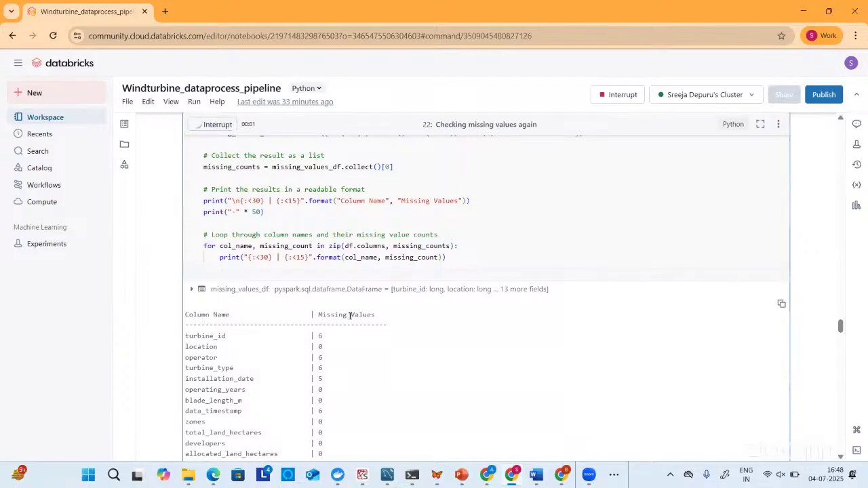
pyautogui.scroll(-2, 350, 317)
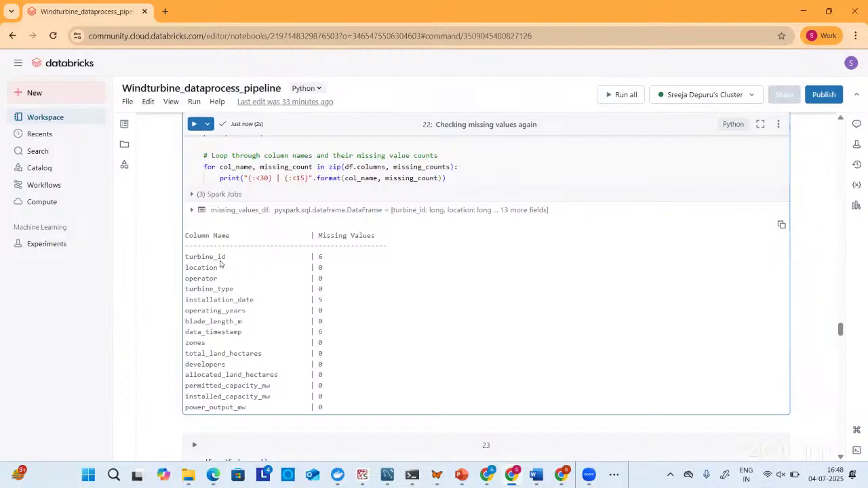
pyautogui.scroll(-1, 275, 385)
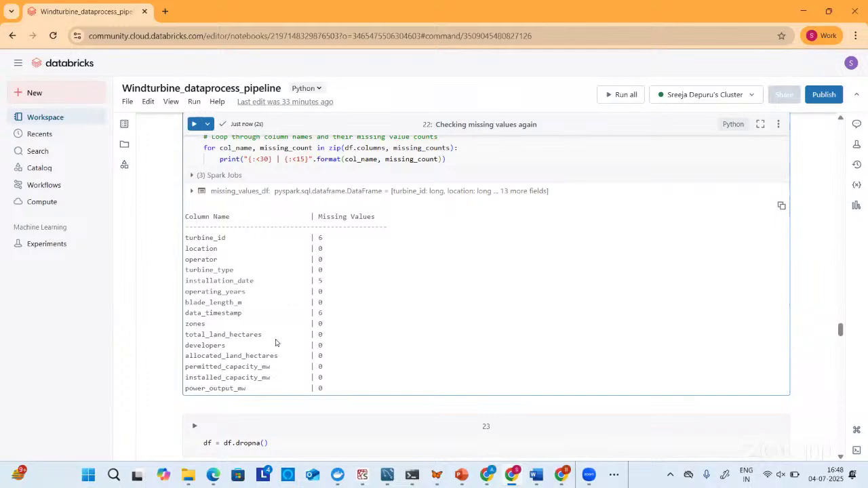
# Step: Review the fill methods in cells 24 to 28 against cell 22's remaining missing counts, and proceed to the schema check in cell 29
pyautogui.scroll(-3, 276, 343)
pyautogui.scroll(-4, 275, 343)
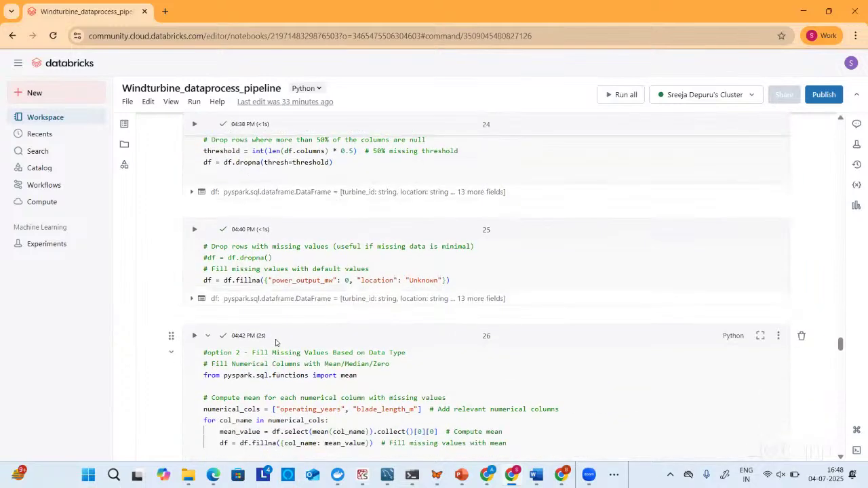
pyautogui.scroll(-5, 276, 339)
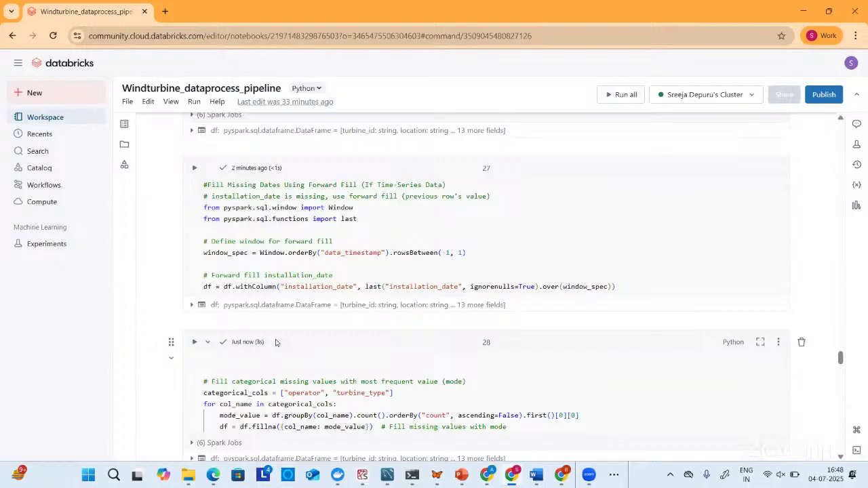
pyautogui.scroll(10, 292, 275)
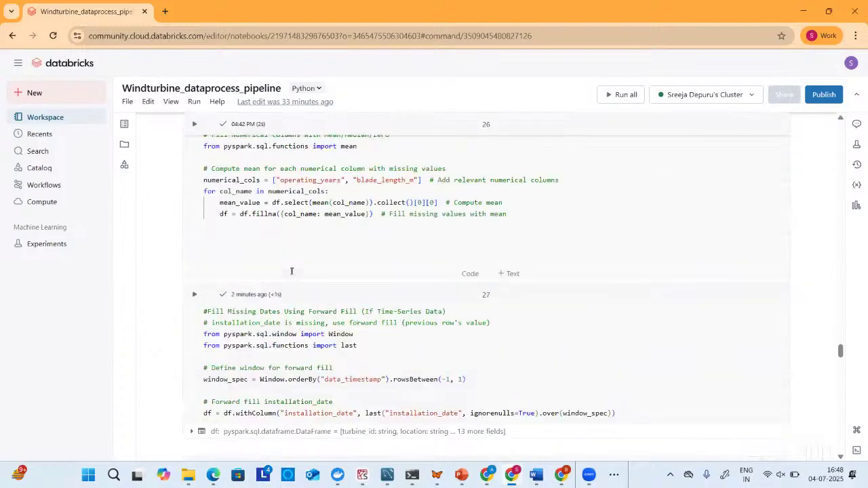
pyautogui.scroll(4, 292, 275)
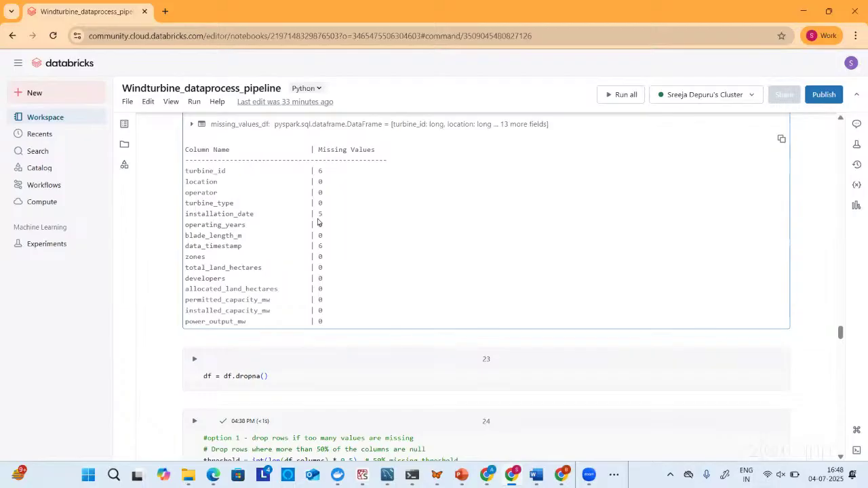
pyautogui.scroll(-2, 310, 290)
pyautogui.scroll(-4, 309, 290)
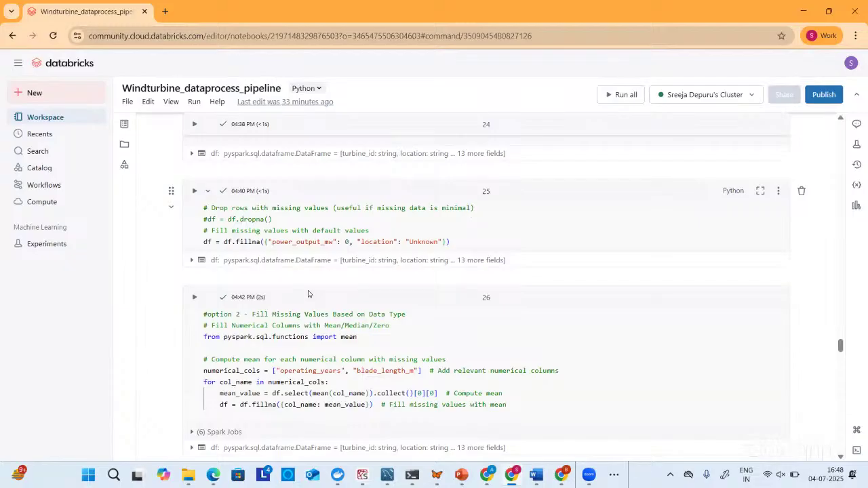
pyautogui.scroll(-4, 308, 294)
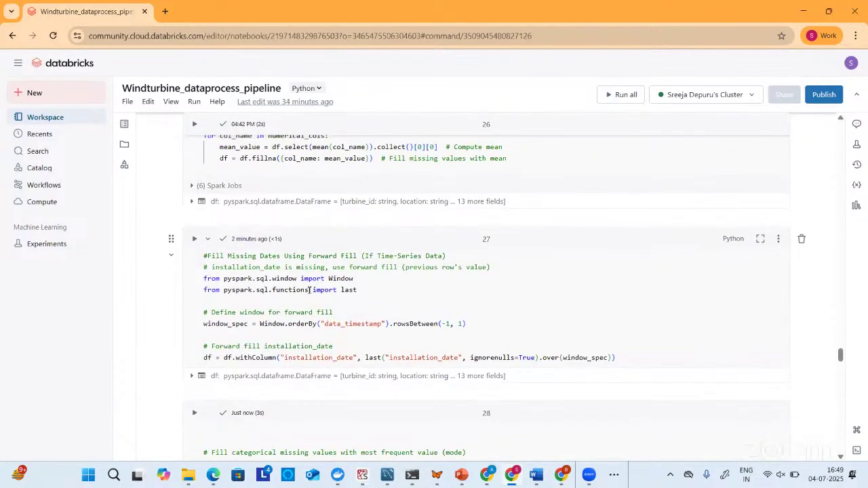
pyautogui.scroll(-2, 309, 291)
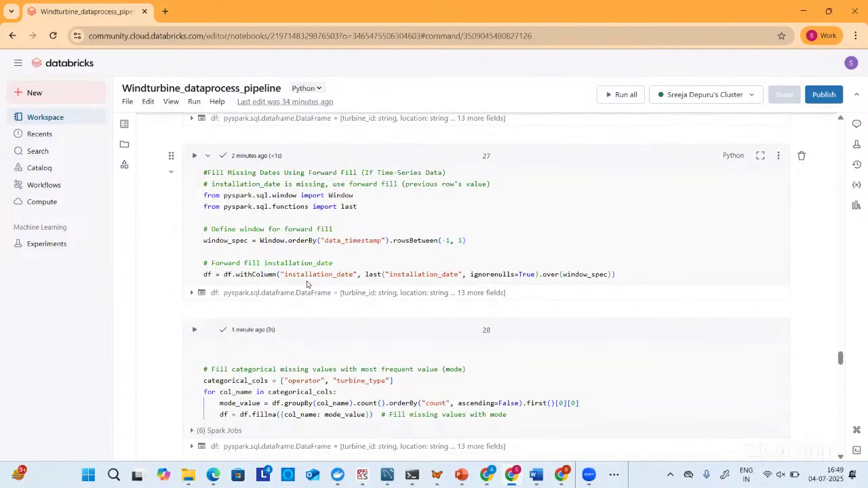
pyautogui.scroll(-4, 306, 285)
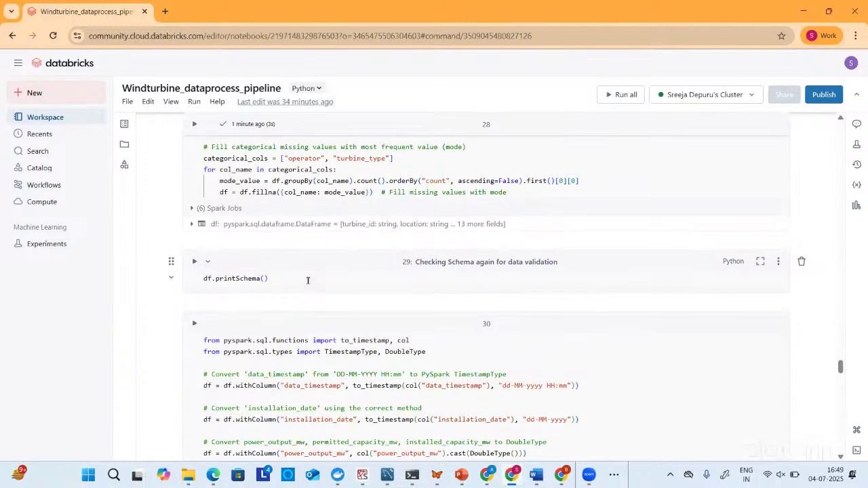
# Step: Run df.dropna() in cell 23 to drop rows with missing values, and rerun the missing-values check in cell 22
pyautogui.scroll(1, 308, 281)
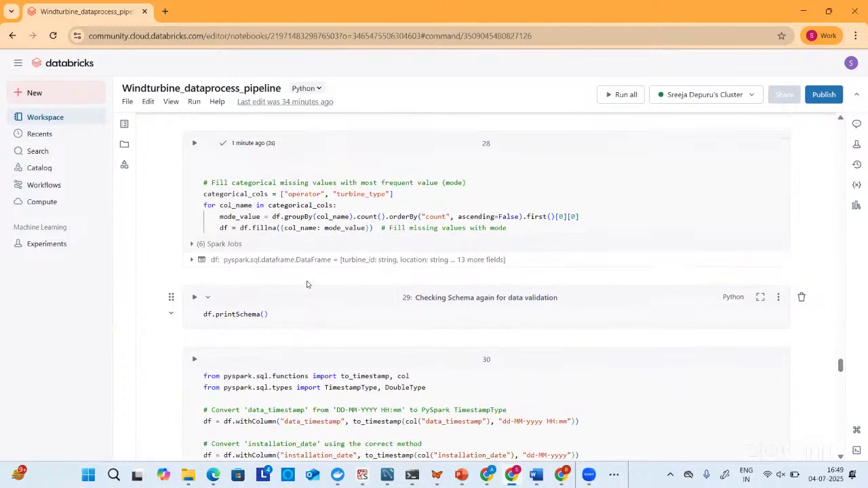
pyautogui.scroll(10, 342, 208)
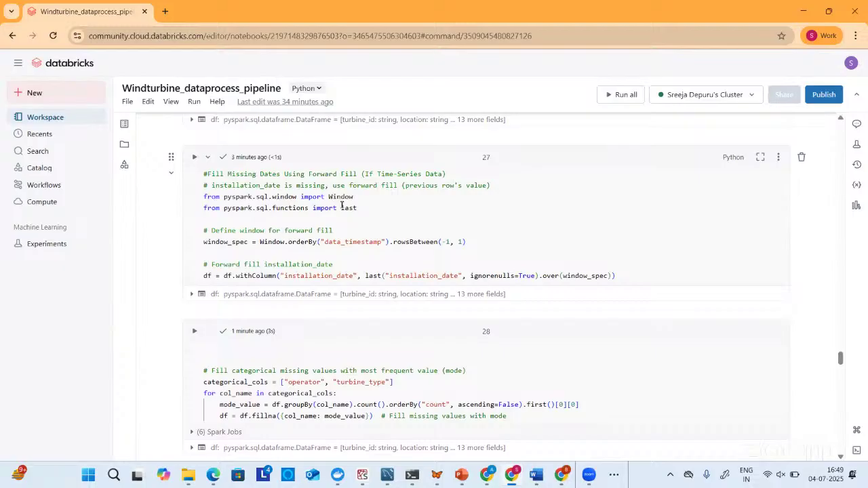
pyautogui.scroll(2, 341, 204)
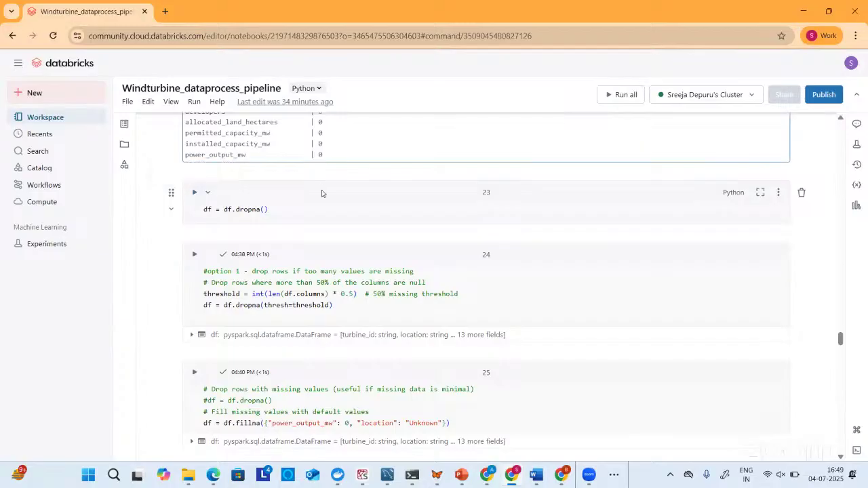
pyautogui.scroll(2, 322, 194)
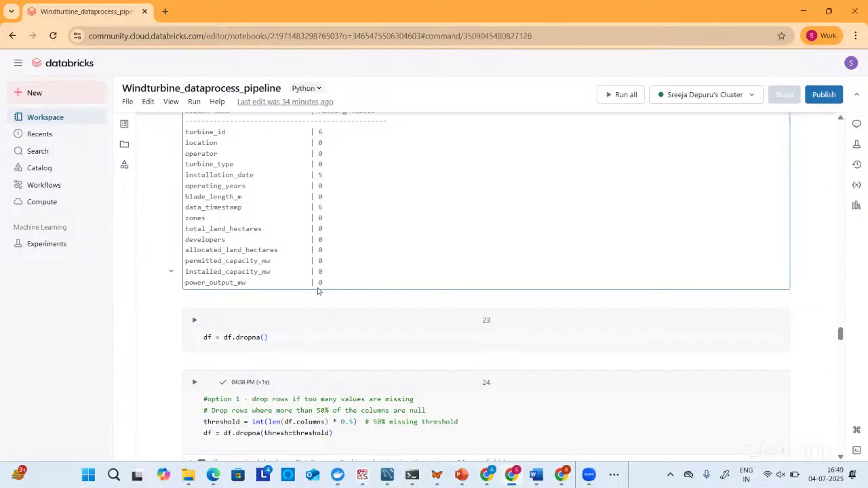
pyautogui.click(195, 321)
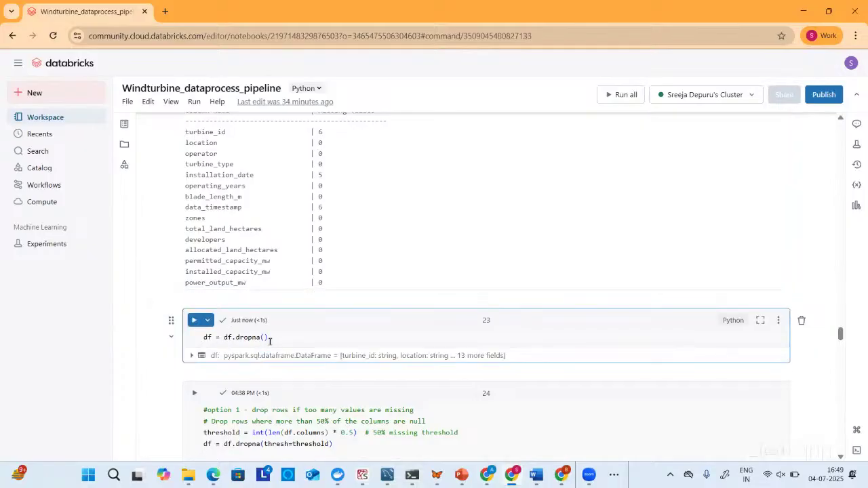
pyautogui.scroll(3, 191, 192)
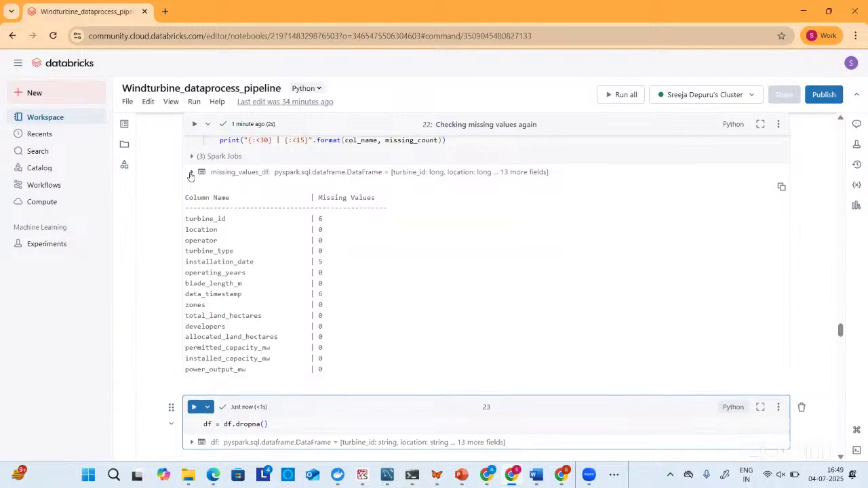
pyautogui.click(194, 124)
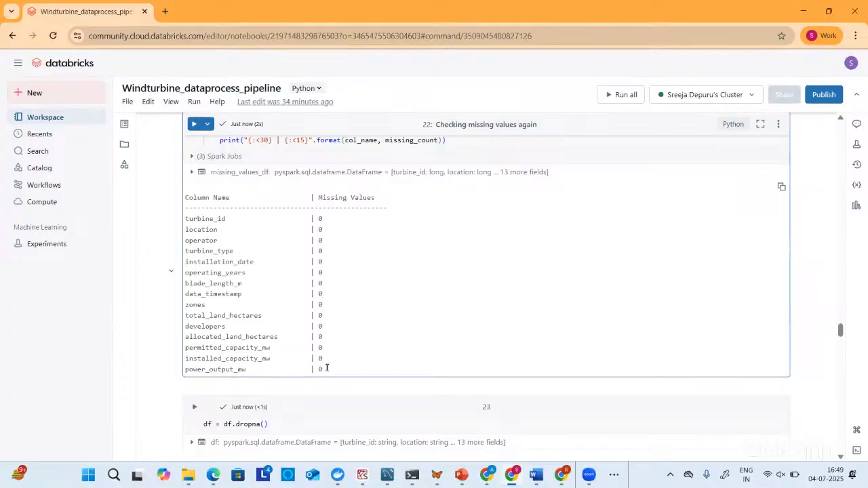
# Step: Go to the type conversions in cell 30 and highlight .withColumn in the data_timestamp line
pyautogui.scroll(-5, 327, 368)
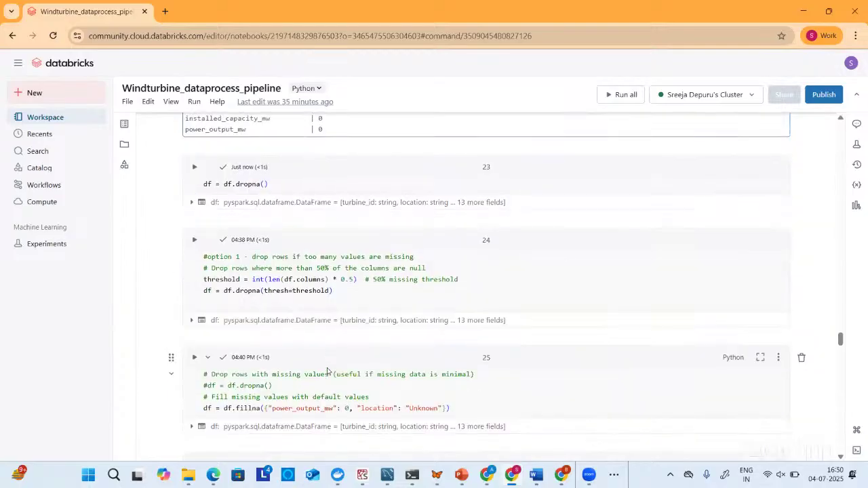
pyautogui.scroll(-1, 327, 371)
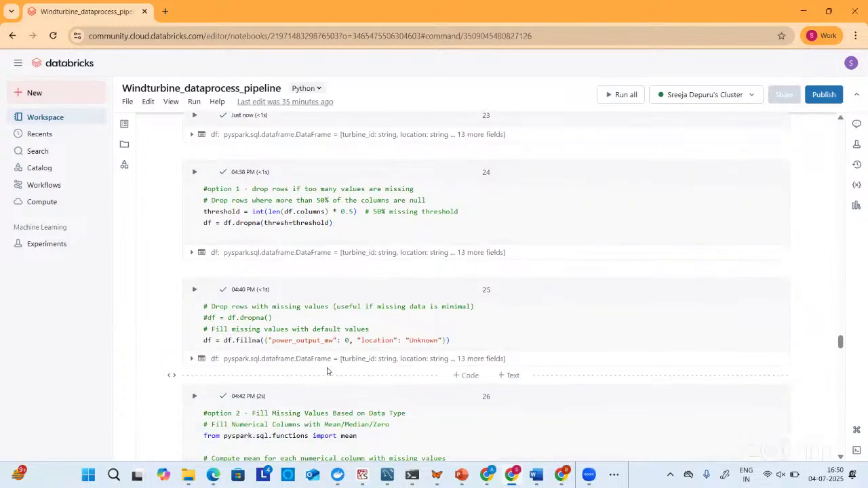
pyautogui.scroll(-2, 327, 371)
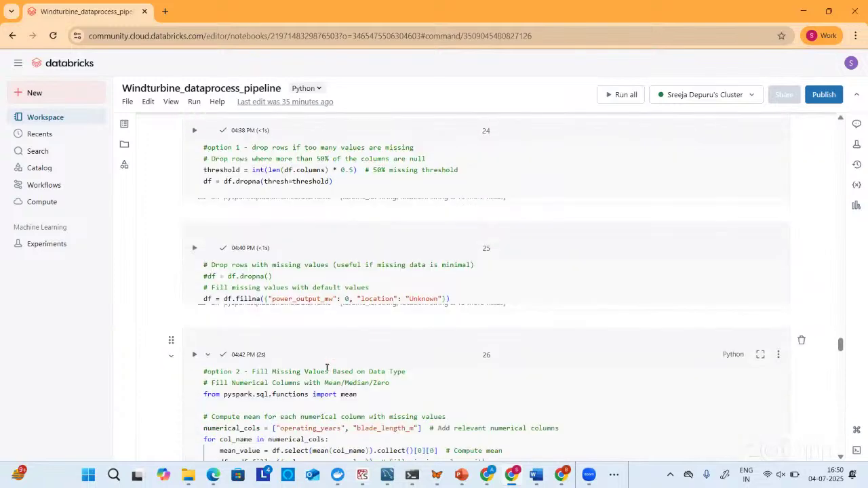
pyautogui.scroll(-4, 326, 367)
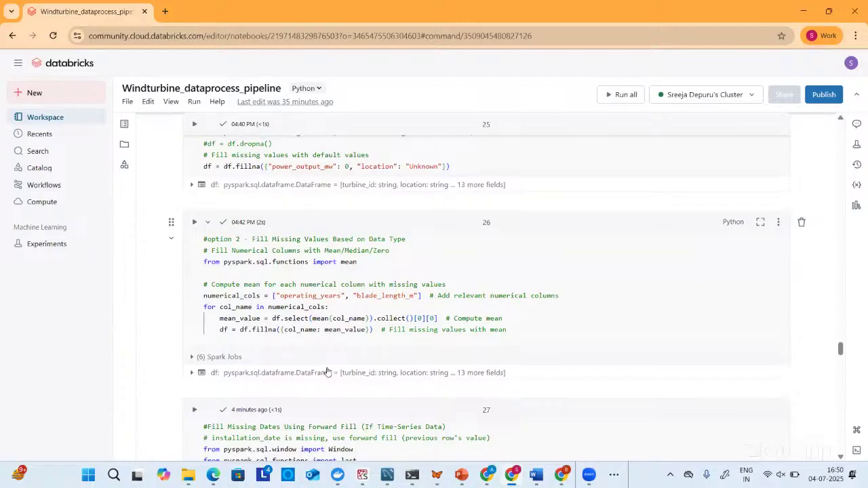
pyautogui.scroll(-1, 326, 368)
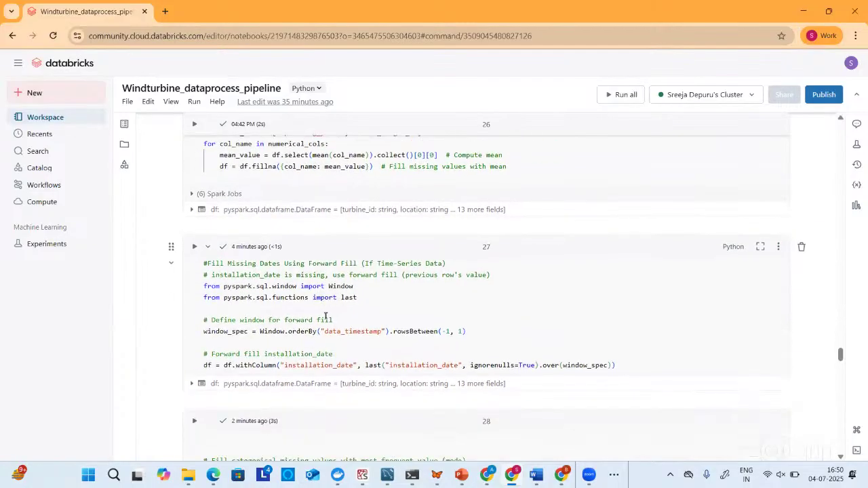
pyautogui.scroll(-4, 334, 339)
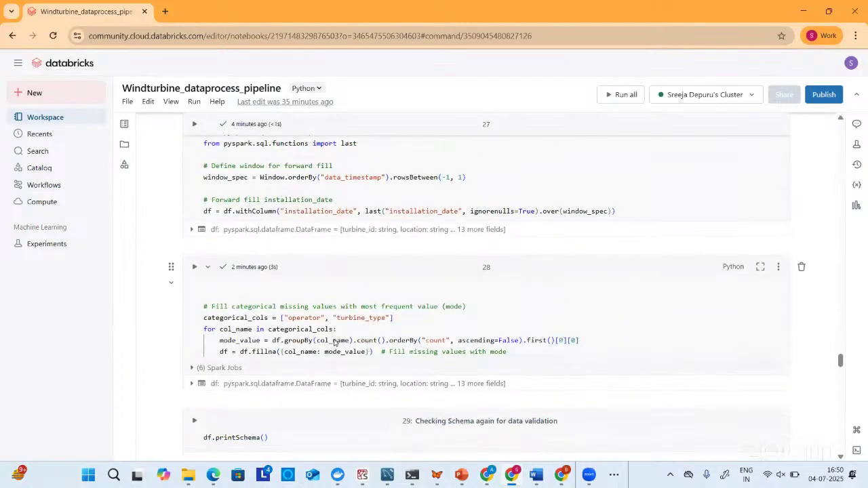
pyautogui.scroll(-4, 333, 339)
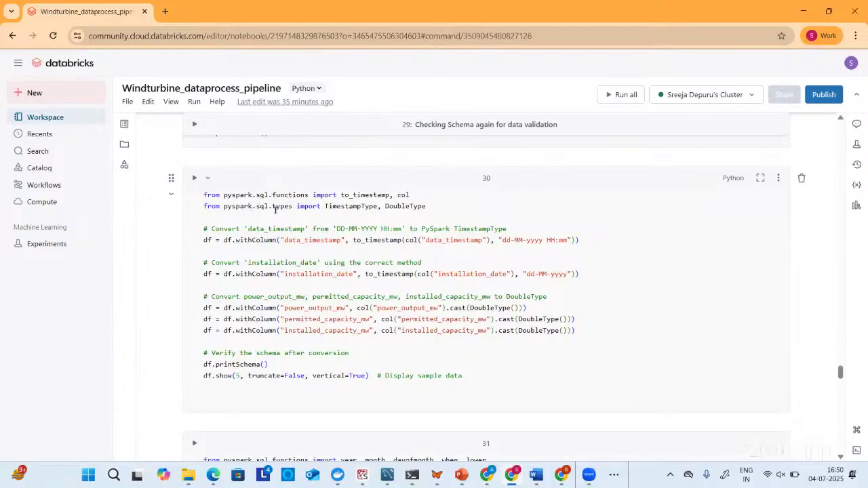
pyautogui.scroll(-1, 273, 248)
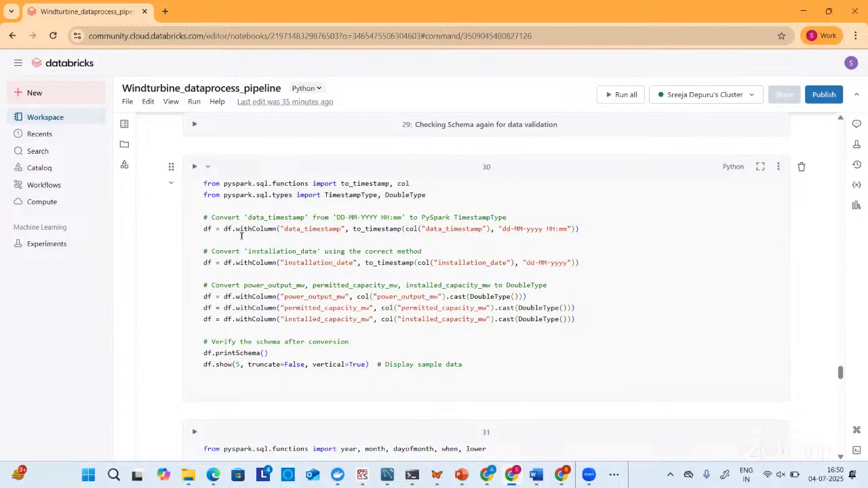
pyautogui.moveTo(232, 229); pyautogui.dragTo(276, 229)
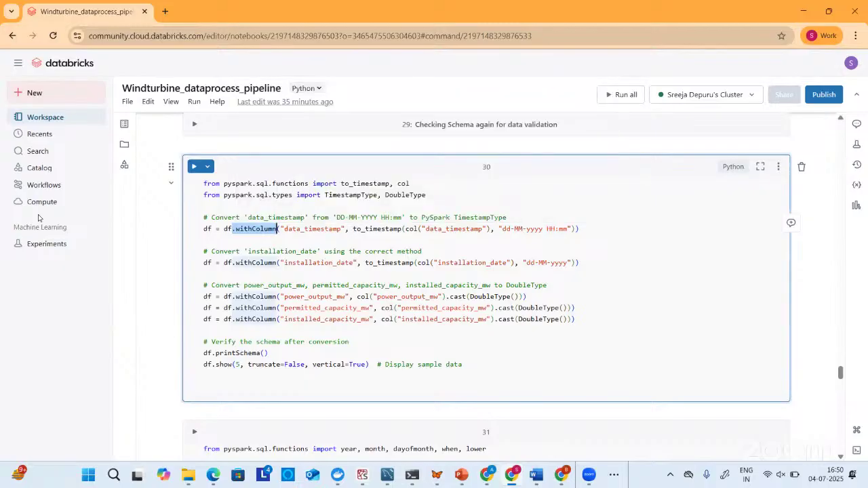
pyautogui.click(247, 231)
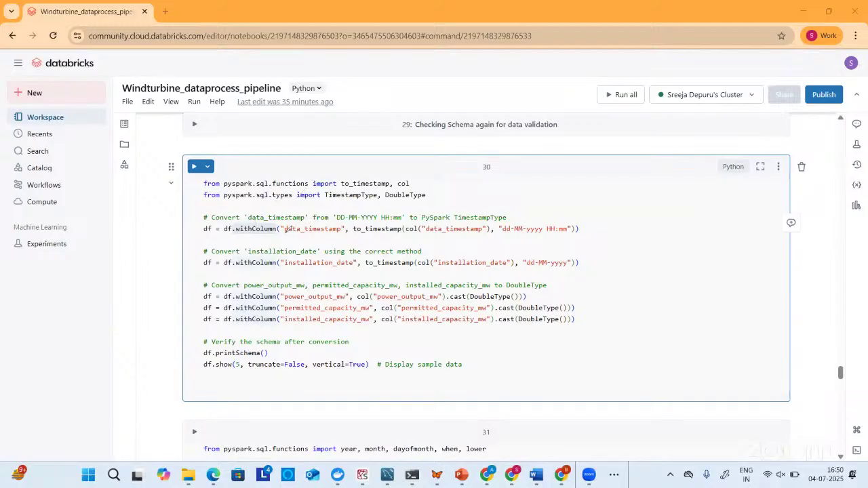
# Step: Annotate cell 30's data_timestamp conversion: note "new column" at the target name and underline to_timestamp, the source column and the "dd-MM-yyyy HH:mm" format
pyautogui.moveTo(284, 235); pyautogui.dragTo(336, 235)
pyautogui.moveTo(305, 222)
pyautogui.mouseDown()
pyautogui.moveTo(311, 204)
pyautogui.moveTo(363, 198)
pyautogui.mouseUp()
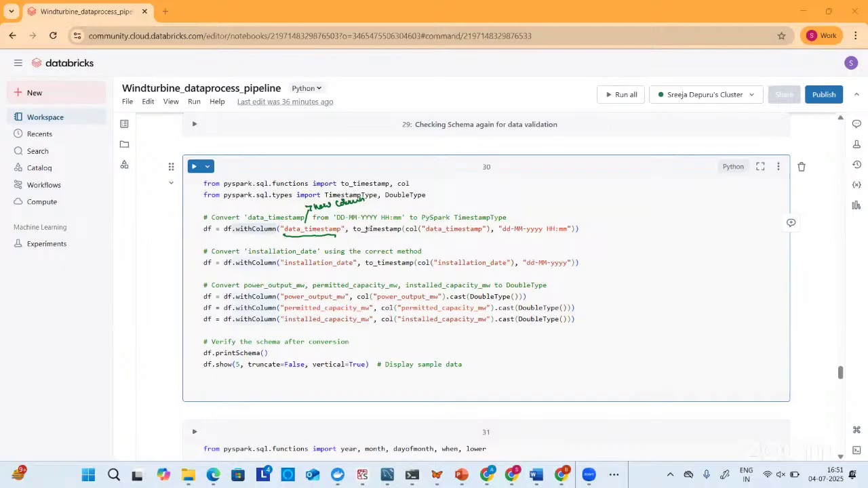
pyautogui.moveTo(359, 237); pyautogui.dragTo(468, 235)
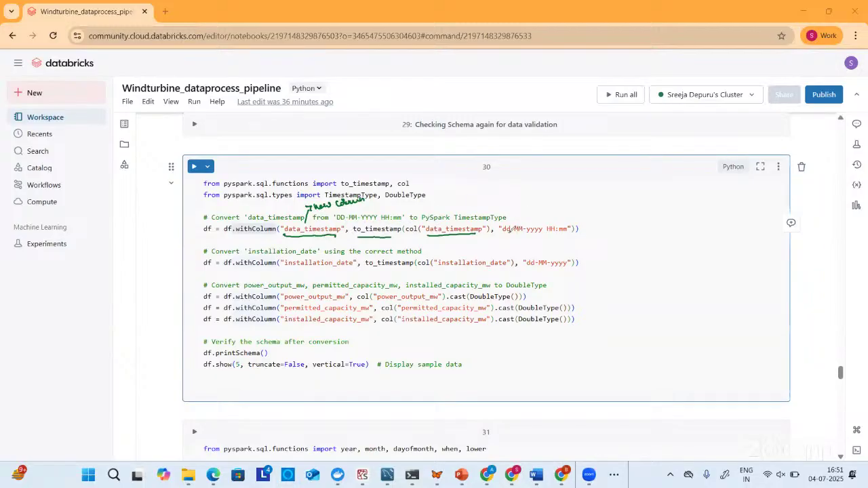
pyautogui.moveTo(503, 233); pyautogui.dragTo(577, 230)
pyautogui.moveTo(294, 236)
pyautogui.mouseDown()
pyautogui.moveTo(327, 230)
pyautogui.moveTo(335, 239)
pyautogui.moveTo(345, 230)
pyautogui.mouseUp()
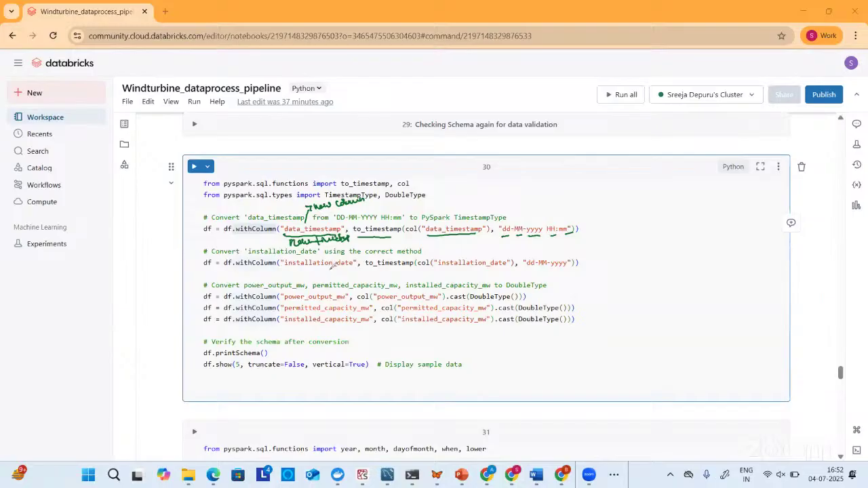
# Step: Mark the installation_date format "dd-MM-yyyy", df.printSchema() and the df.show(5, truncate=False, vertical=True) arguments in cell 30
pyautogui.moveTo(528, 272); pyautogui.dragTo(566, 270)
pyautogui.moveTo(271, 354); pyautogui.dragTo(284, 345)
pyautogui.moveTo(255, 370); pyautogui.dragTo(291, 372)
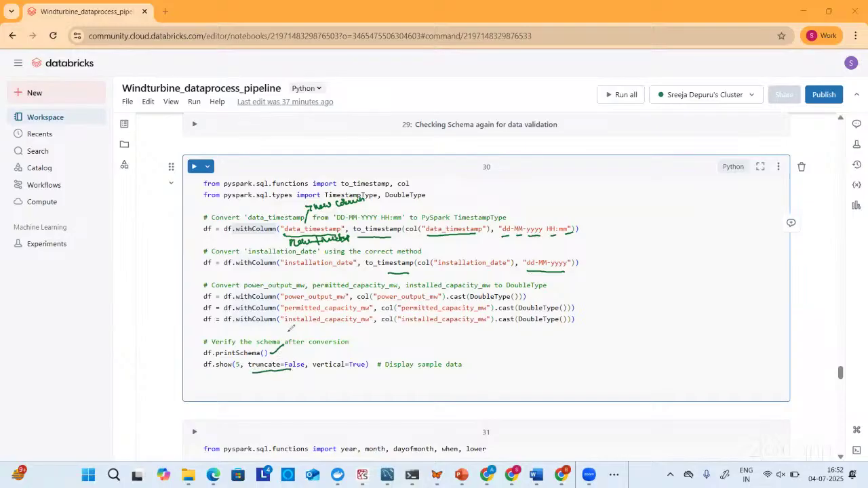
pyautogui.moveTo(218, 371); pyautogui.dragTo(231, 370)
pyautogui.moveTo(313, 371); pyautogui.dragTo(367, 369)
# Step: Run cell 30 to convert the date and megawatt columns to timestamp and double, and review the printed schema and sample records
pyautogui.click(195, 167)
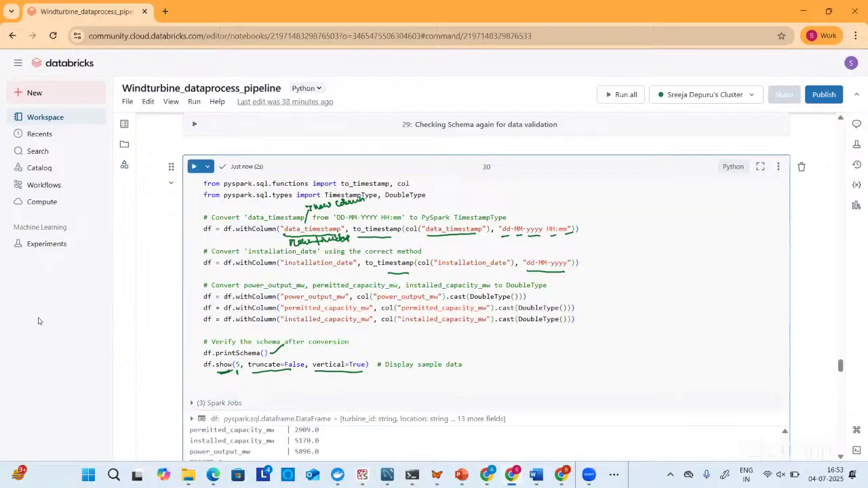
pyautogui.press('Escape')
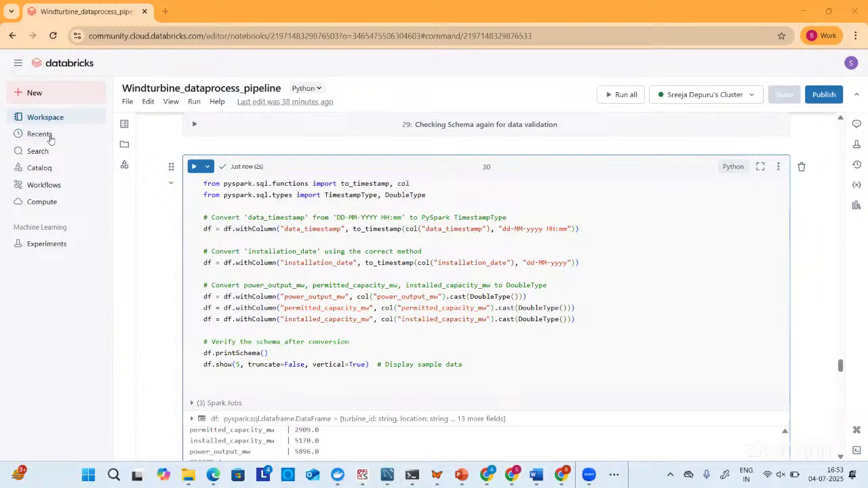
pyautogui.scroll(-3, 554, 325)
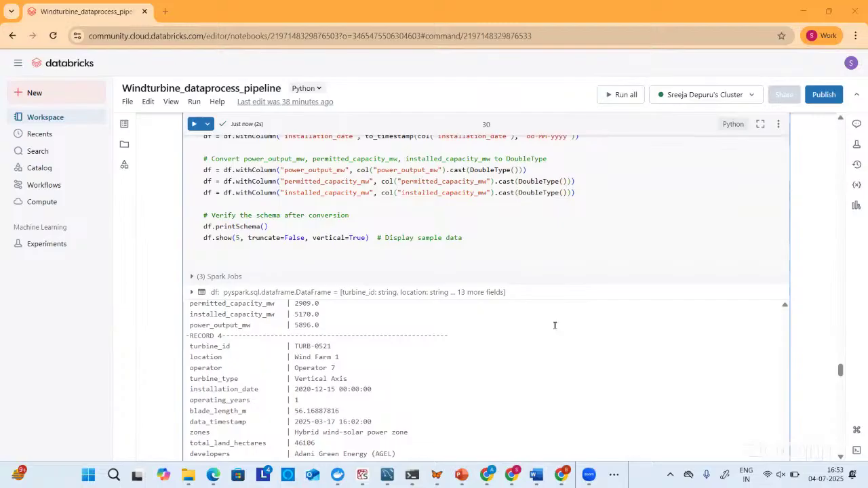
pyautogui.scroll(-3, 483, 349)
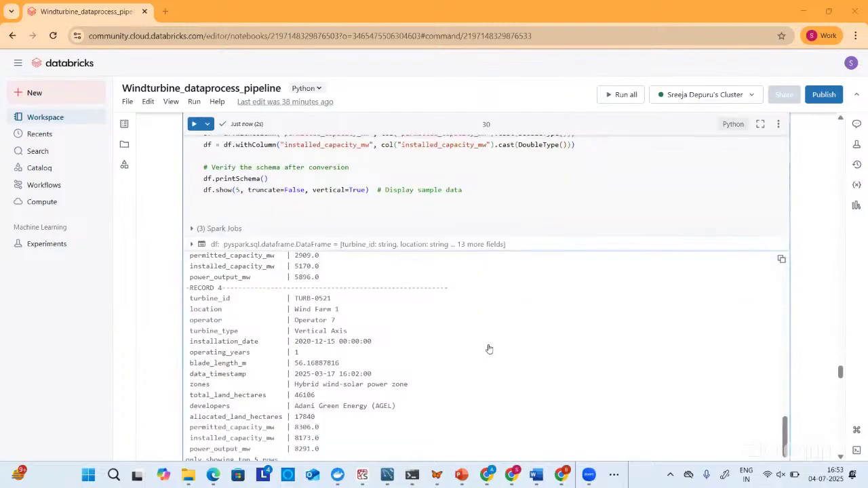
pyautogui.moveTo(785, 336); pyautogui.dragTo(787, 236)
pyautogui.moveTo(787, 336); pyautogui.dragTo(790, 174)
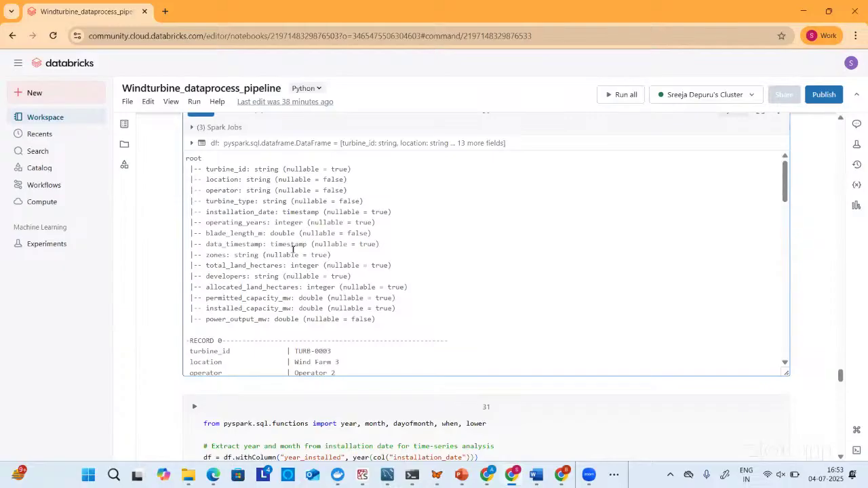
pyautogui.scroll(-2, 349, 368)
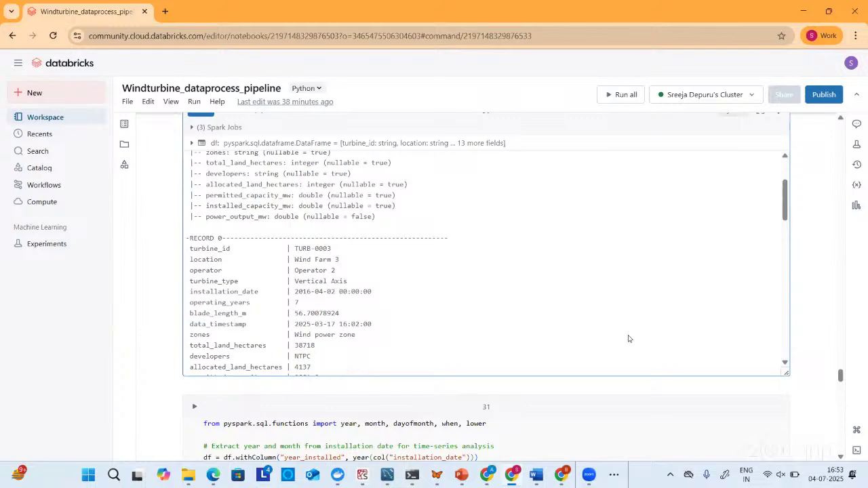
# Step: Run cell 31 to add year_installed, month_installed and power_category columns and convert location to lowercase
pyautogui.scroll(-2, 819, 377)
pyautogui.scroll(-1, 819, 377)
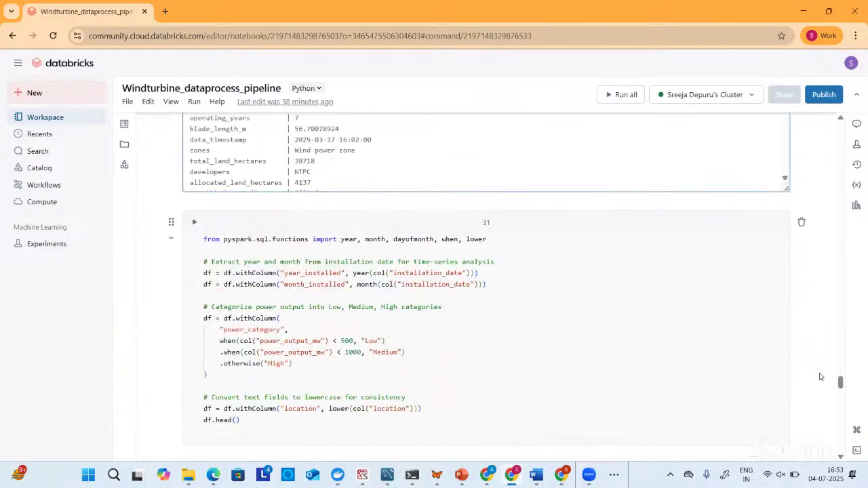
pyautogui.scroll(-1, 485, 282)
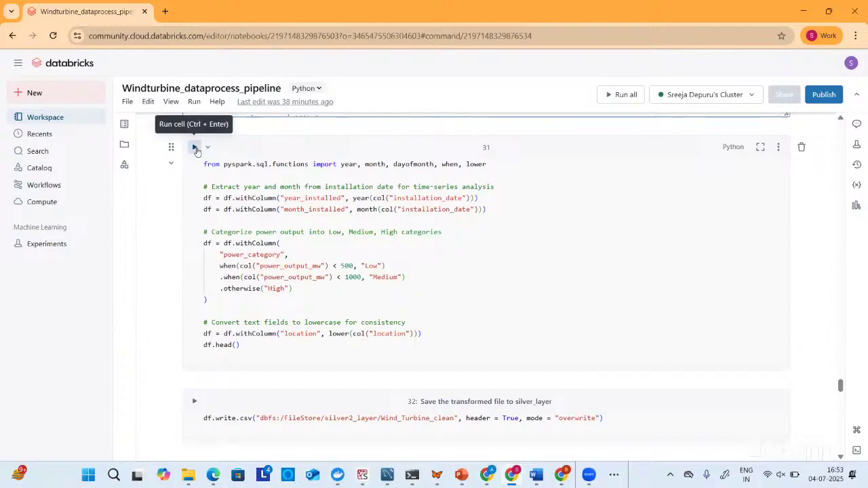
pyautogui.click(195, 148)
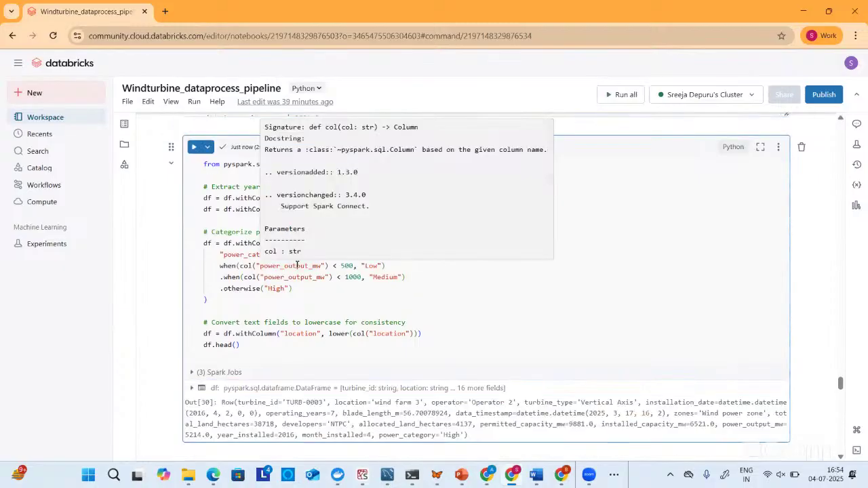
# Step: Change the folder in cell 32's output path to silver04_layer and run the cell to save the transformed data as Wind_Turbine_clean
pyautogui.scroll(-2, 148, 307)
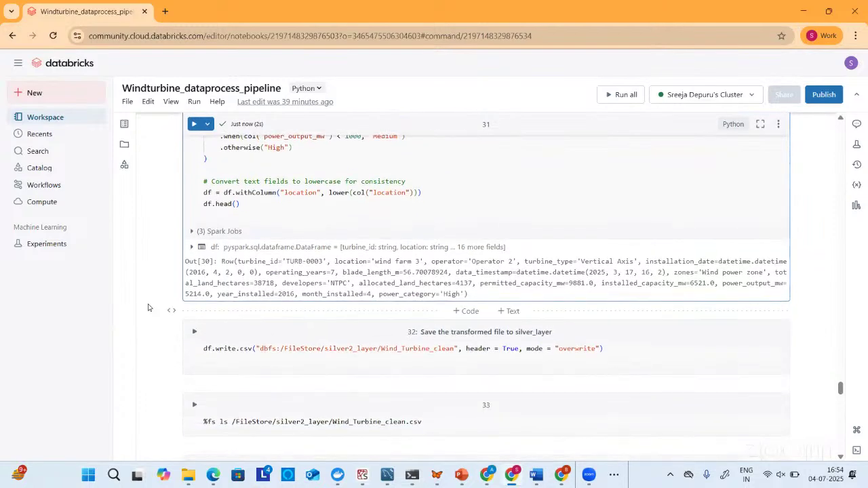
pyautogui.scroll(-1, 148, 307)
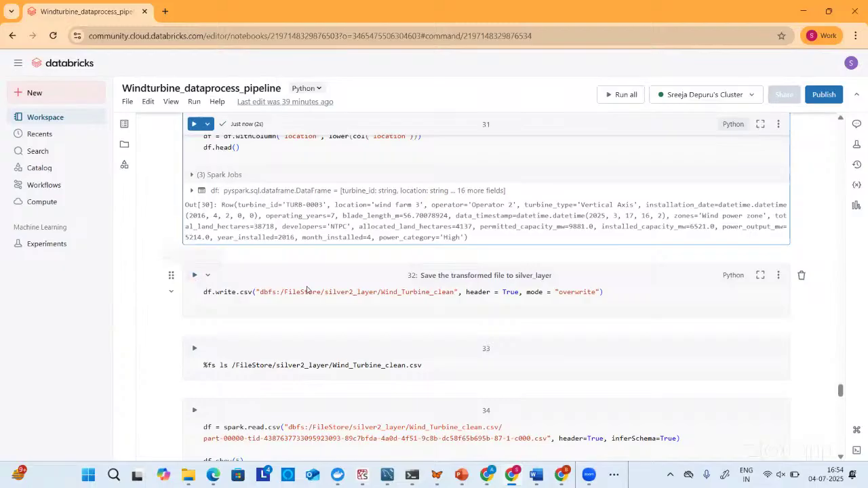
pyautogui.click(353, 299)
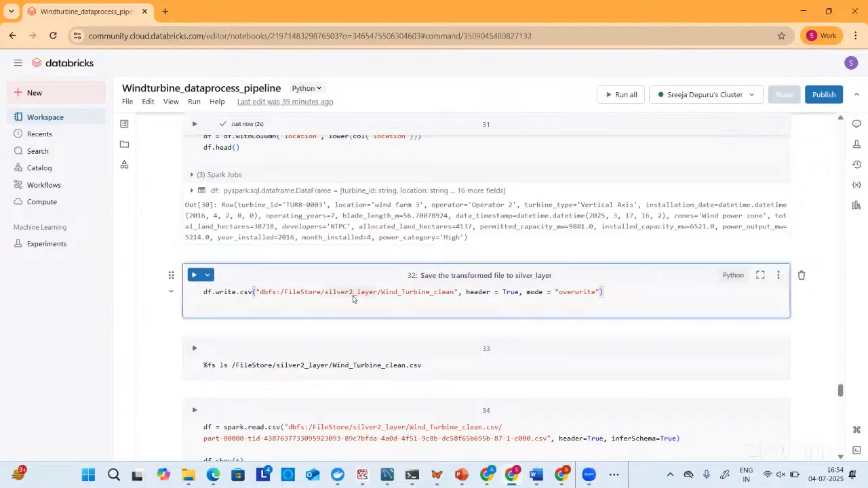
pyautogui.press('BackSpace')
pyautogui.write('04')
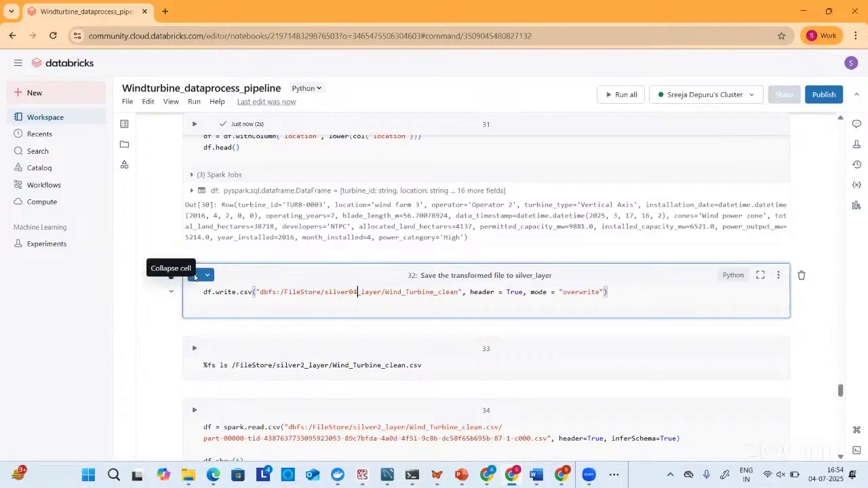
pyautogui.click(194, 278)
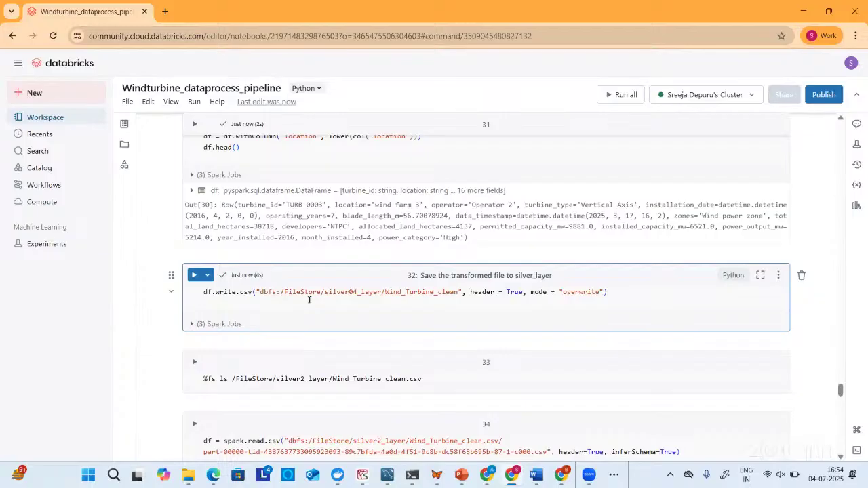
# Step: Examine the remaining notebook cells, from the silver file listing through the maintenance data load, turbine_id join and type conversions
pyautogui.scroll(-1, 307, 295)
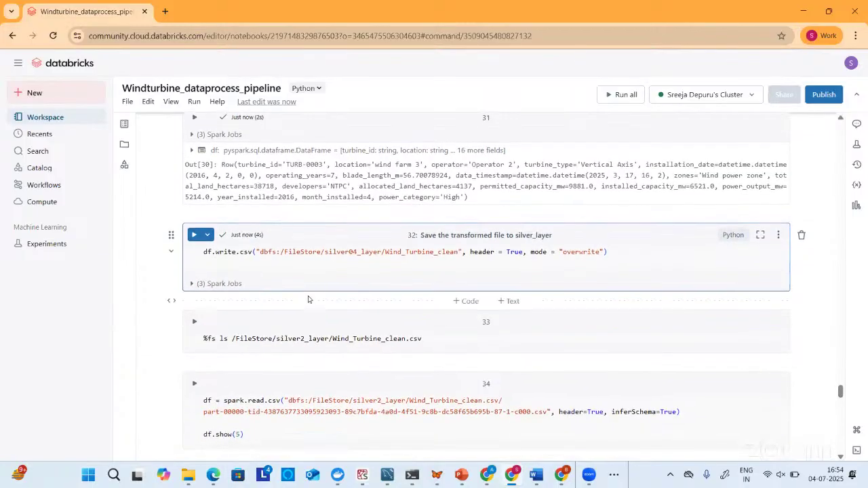
pyautogui.scroll(-2, 308, 299)
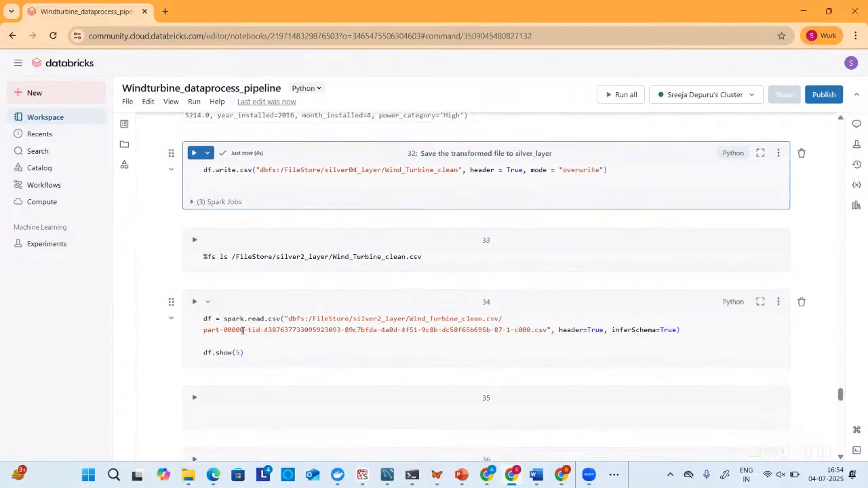
pyautogui.scroll(-5, 292, 318)
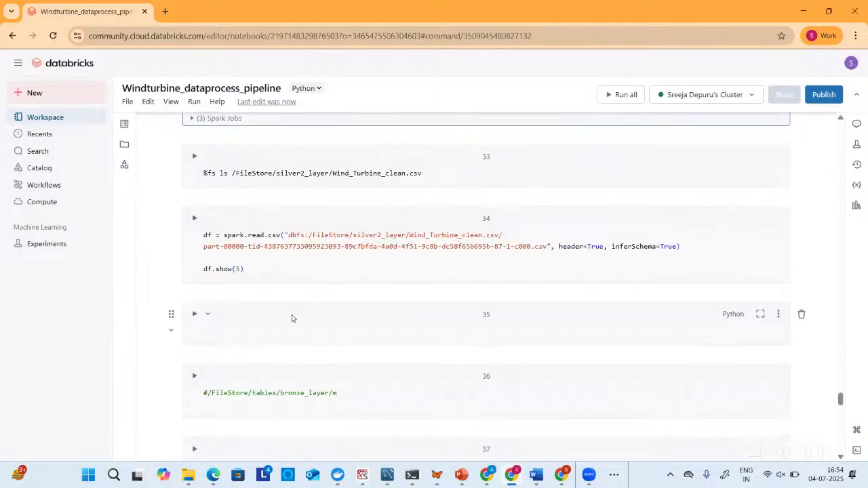
pyautogui.scroll(-4, 292, 317)
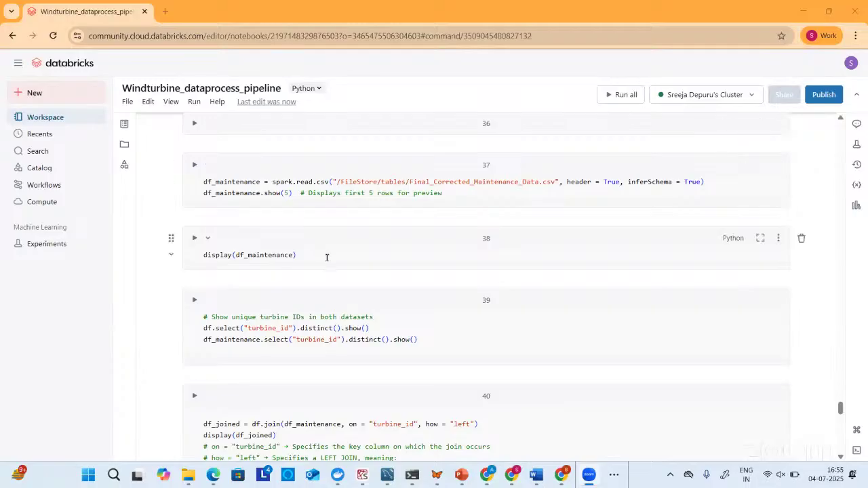
pyautogui.scroll(-5, 326, 257)
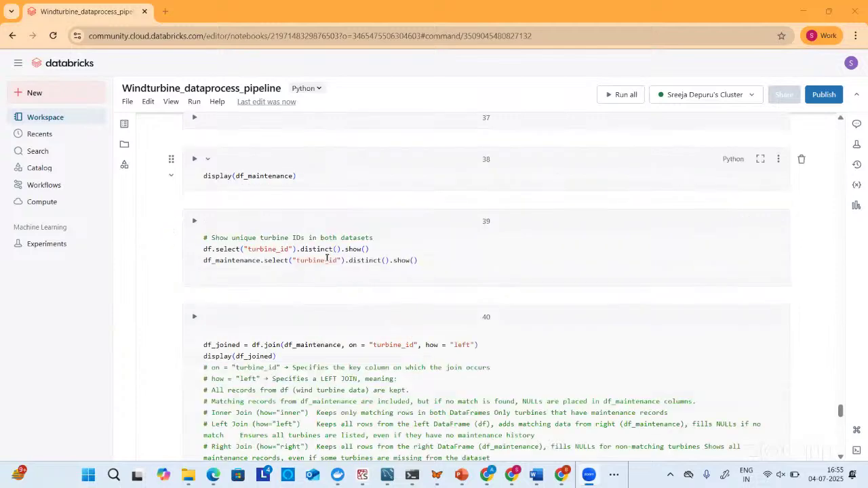
pyautogui.scroll(-1, 326, 257)
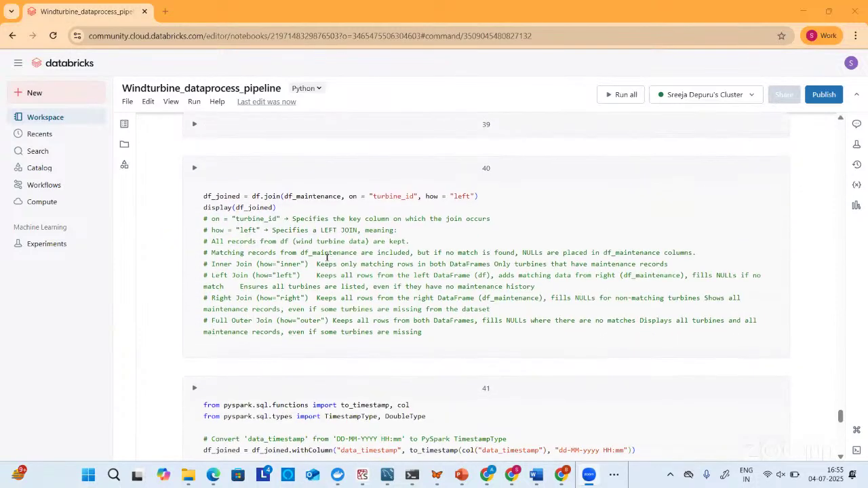
pyautogui.scroll(-2, 326, 258)
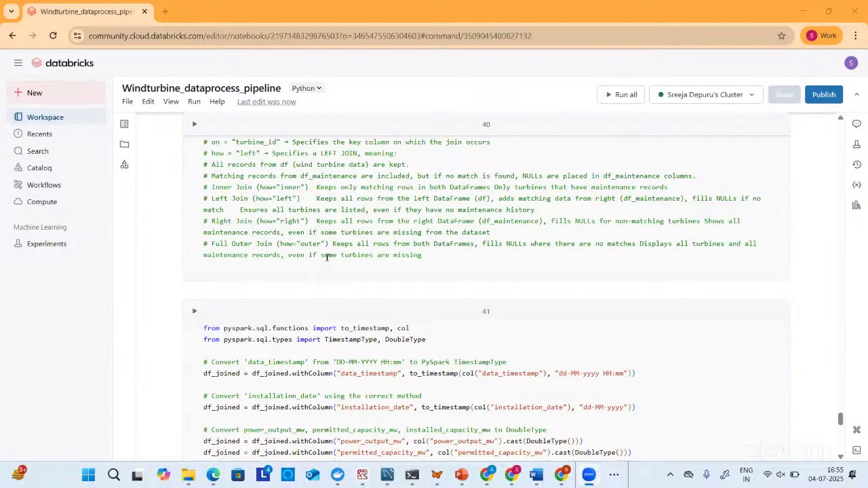
pyautogui.scroll(3, 326, 257)
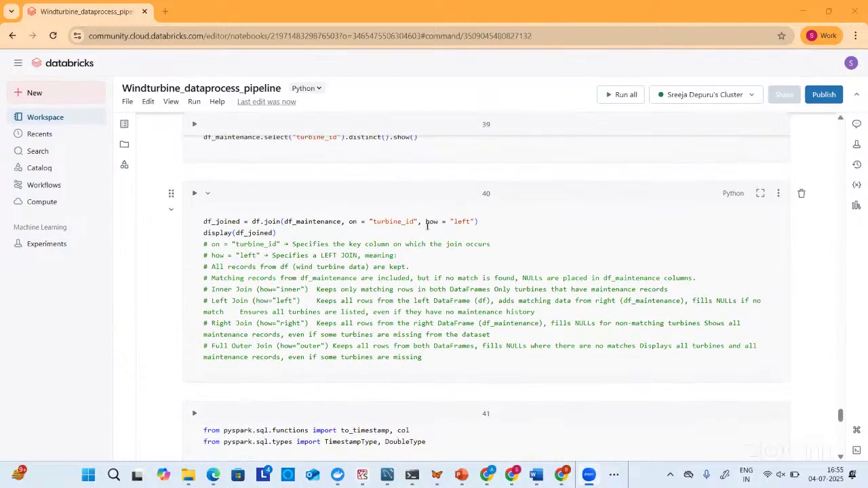
pyautogui.scroll(4, 379, 234)
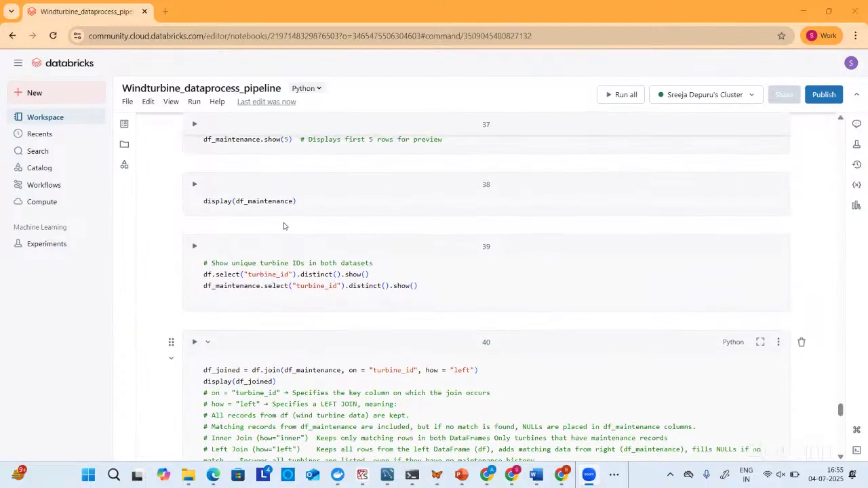
# Step: Run cells 37 and 38 to load Final_Corrected_Maintenance_Data.csv into df_maintenance and display its records
pyautogui.scroll(2, 271, 224)
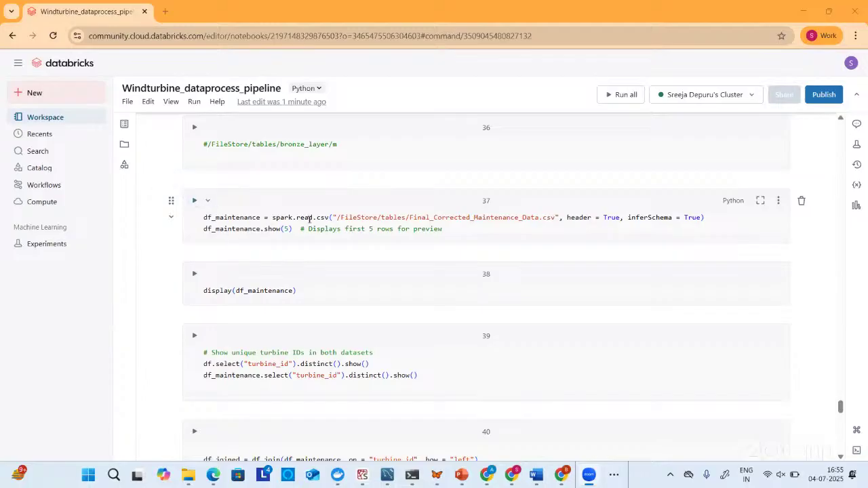
pyautogui.click(194, 202)
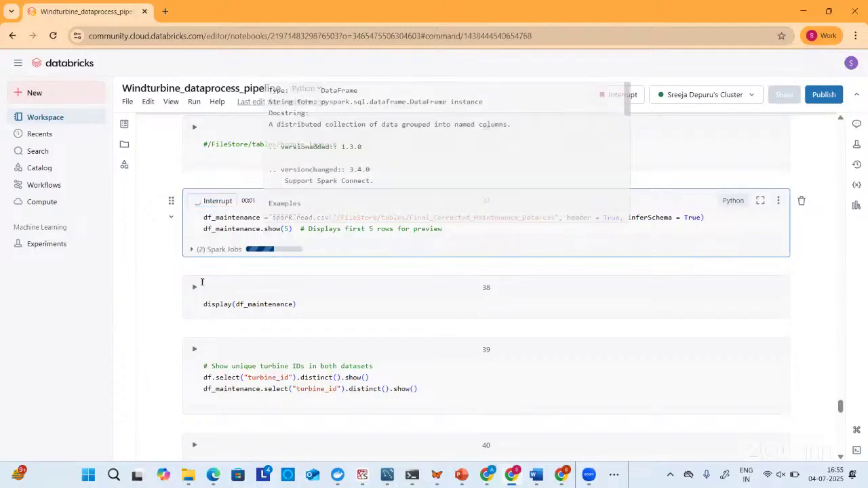
pyautogui.scroll(-1, 199, 307)
pyautogui.scroll(-2, 196, 305)
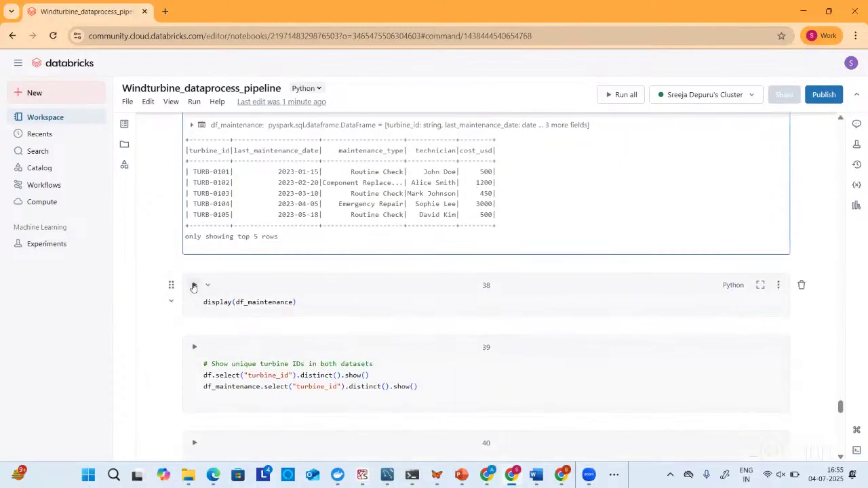
pyautogui.click(193, 286)
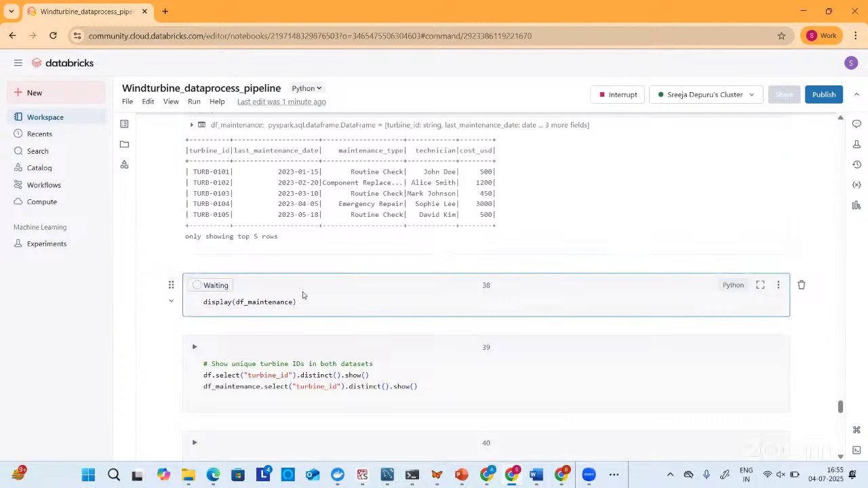
pyautogui.scroll(-5, 303, 295)
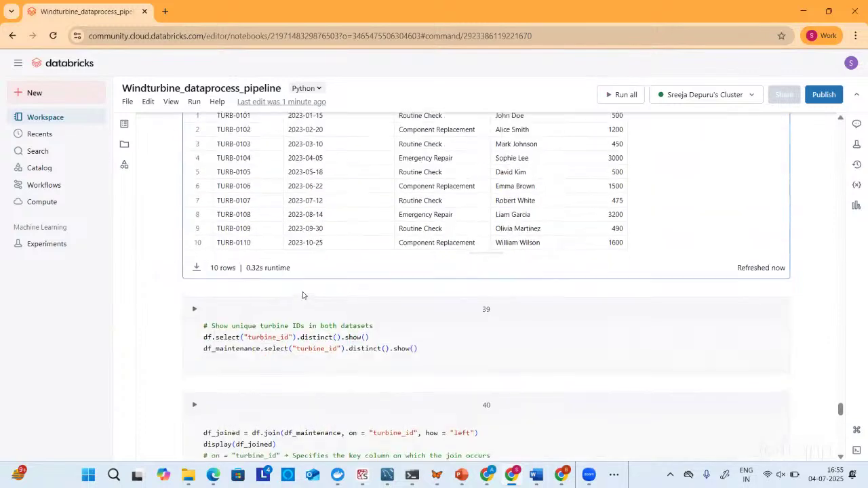
# Step: Run cell 39 to show the distinct turbine_id values in df and df_maintenance, and review the output
pyautogui.scroll(-2, 229, 348)
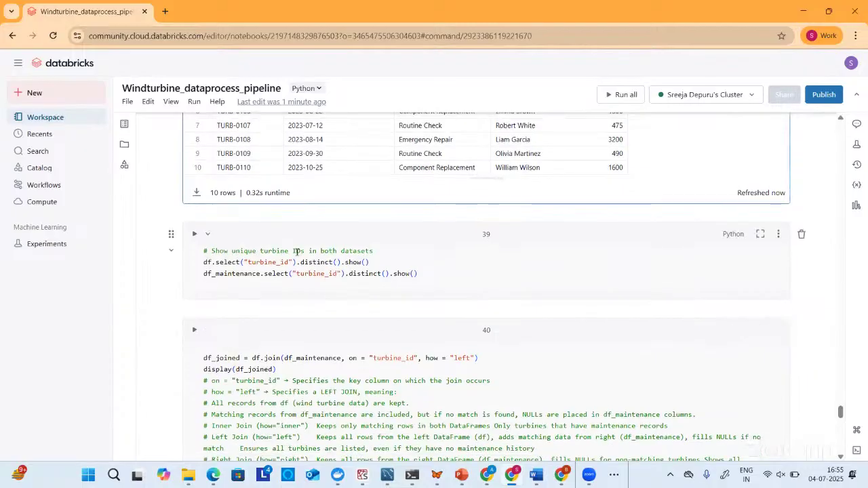
pyautogui.click(193, 235)
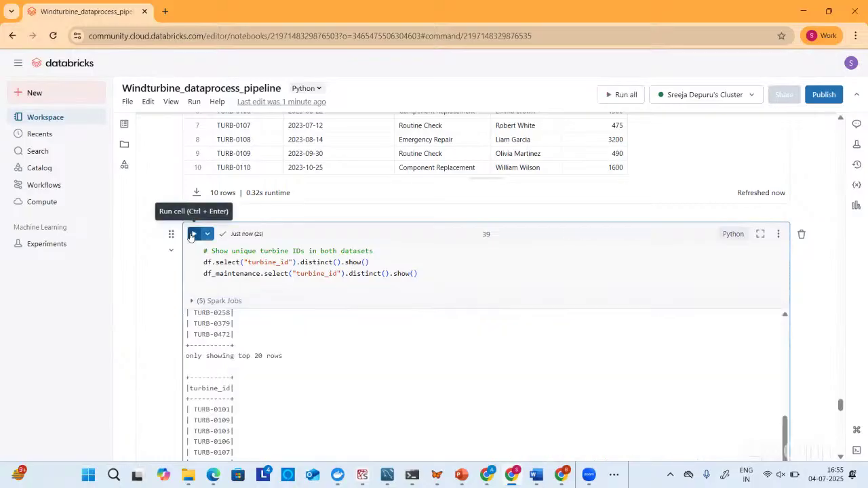
pyautogui.scroll(-6, 364, 316)
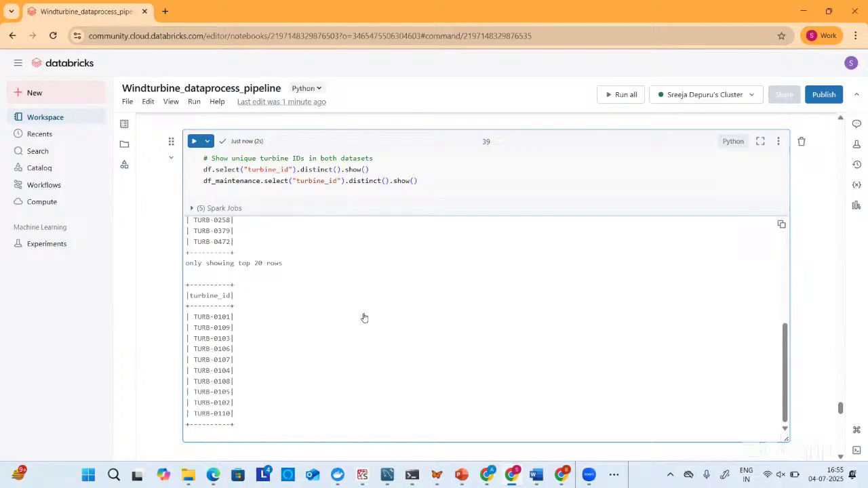
# Step: Run cell 40 to left-join df with df_maintenance on turbine_id as df_joined, and look through the resulting table
pyautogui.scroll(-1, 364, 314)
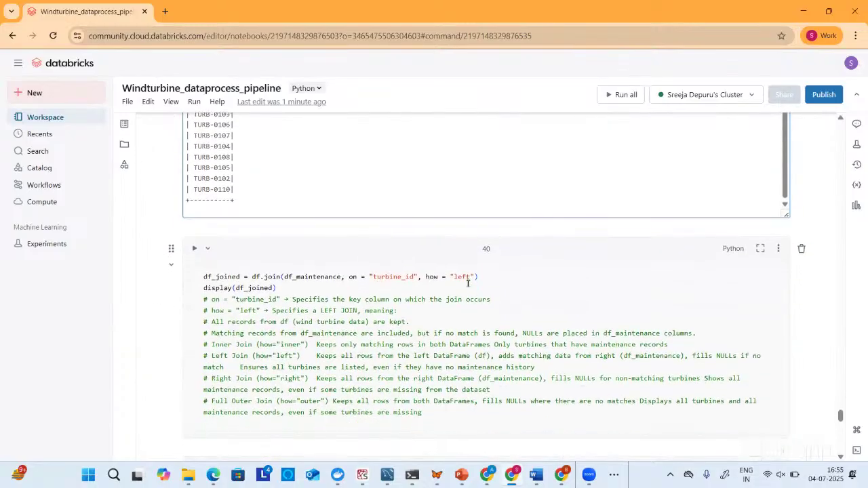
pyautogui.click(194, 249)
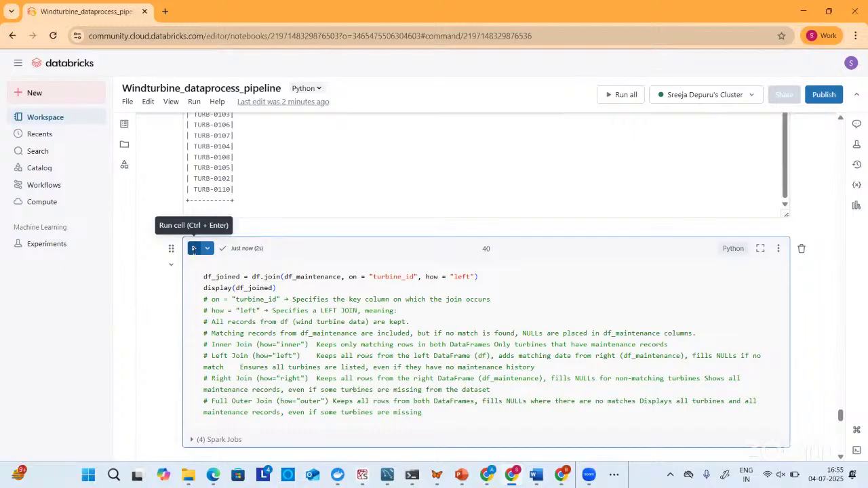
pyautogui.scroll(-2, 278, 283)
pyautogui.scroll(-5, 279, 283)
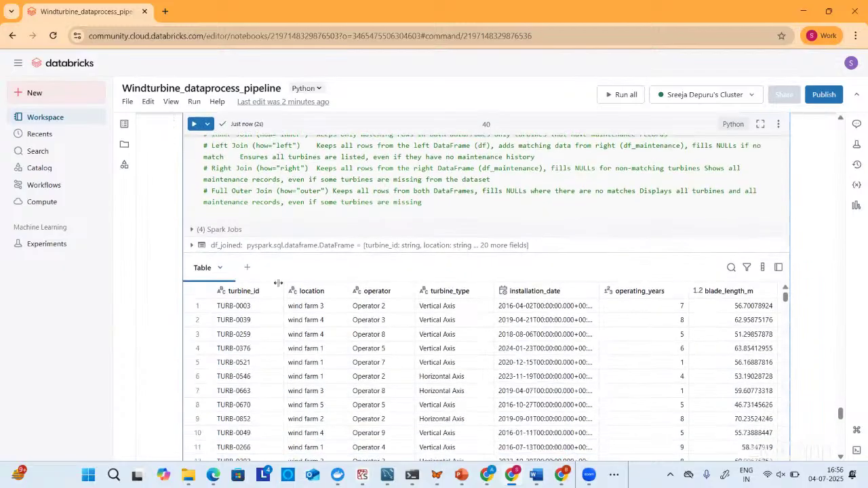
pyautogui.scroll(-5, 162, 308)
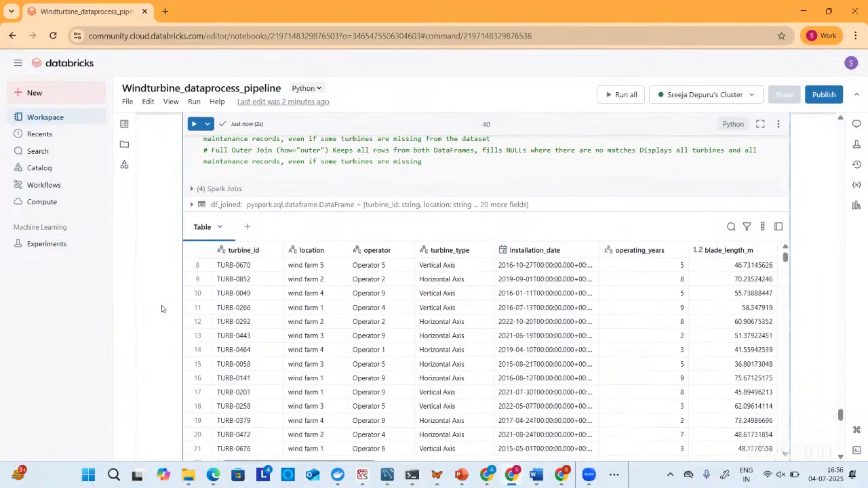
# Step: Run cell 41 to convert df_joined's date columns to timestamps and megawatt columns to double, and review the sample records
pyautogui.scroll(-3, 162, 309)
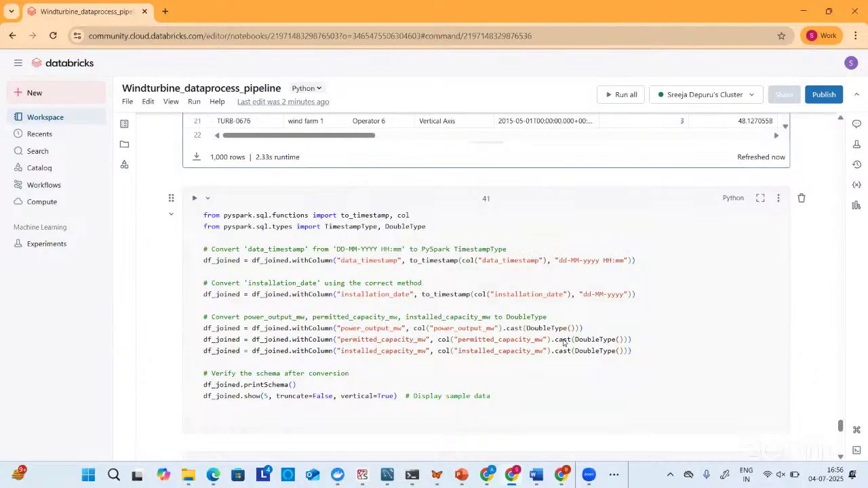
pyautogui.click(194, 199)
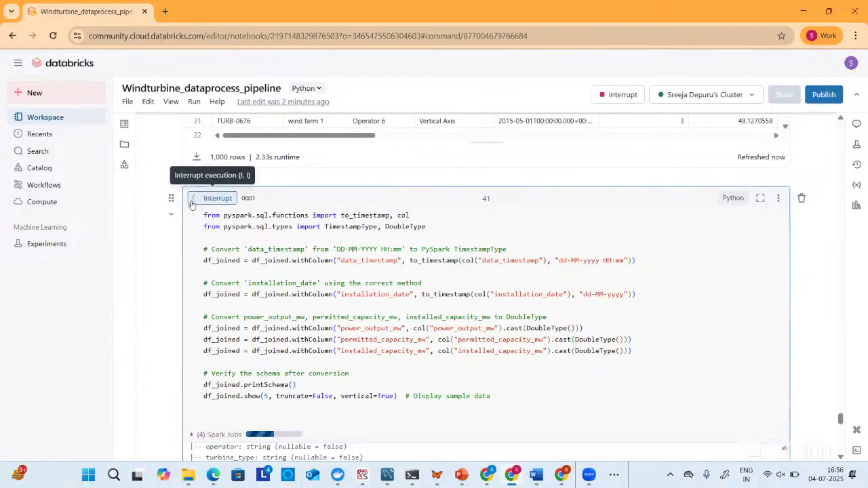
pyautogui.scroll(-5, 161, 299)
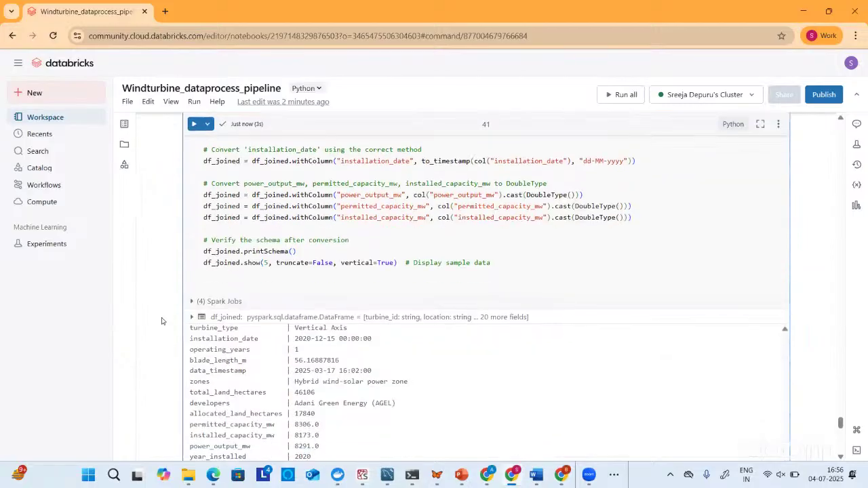
pyautogui.scroll(-5, 162, 321)
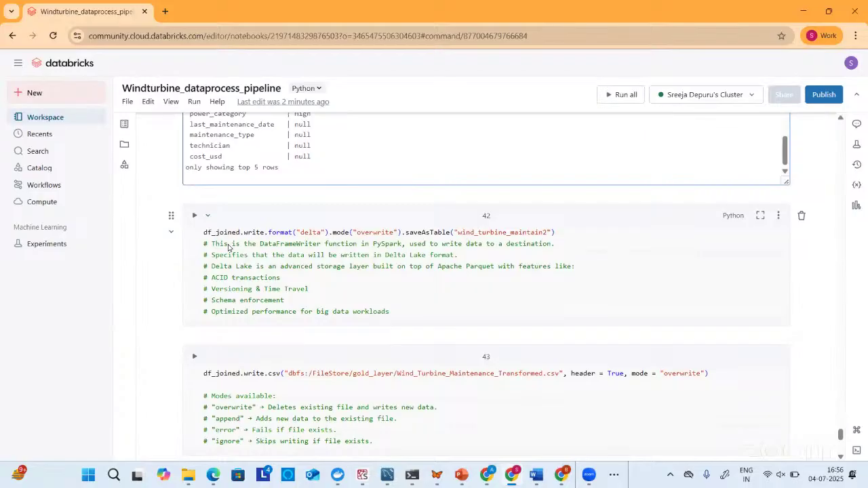
# Step: Mark the "delta" format in cell 42 and run the cell to save df_joined as the table wind_turbine_maintain2 in overwrite mode
pyautogui.moveTo(225, 231)
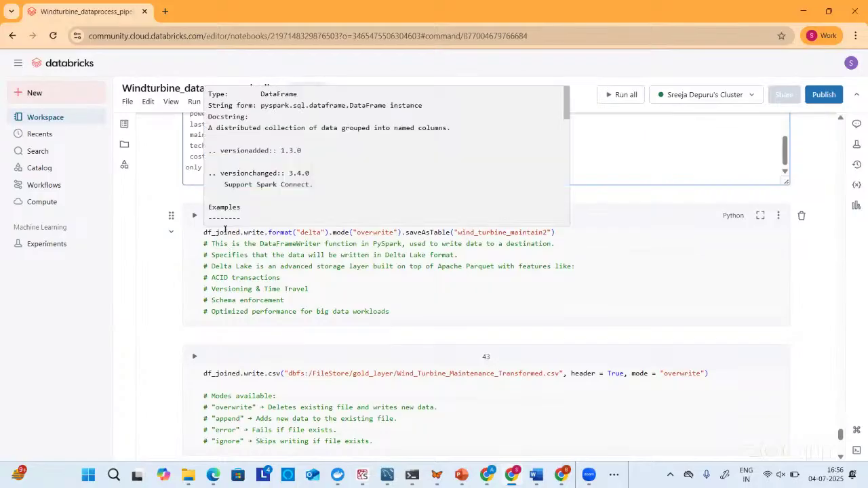
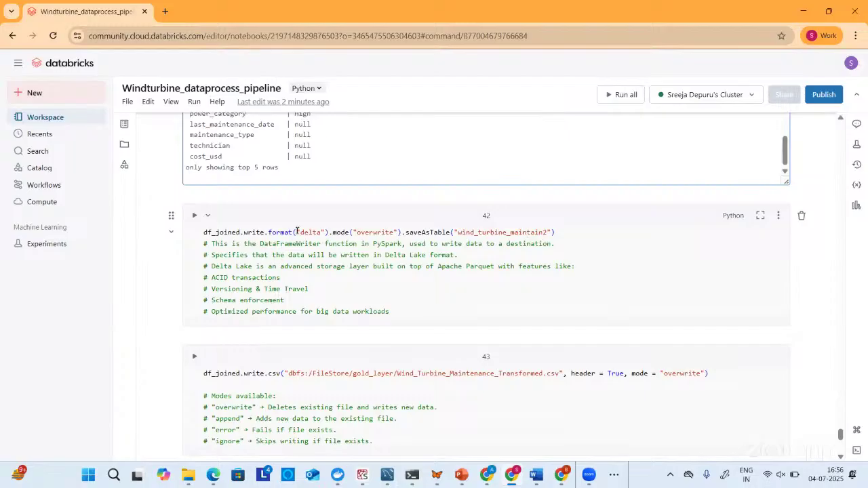
pyautogui.moveTo(296, 231); pyautogui.dragTo(324, 232)
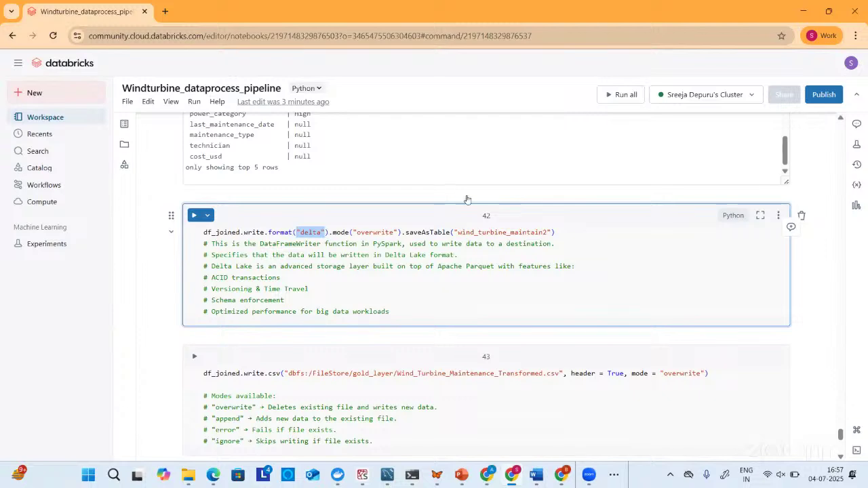
pyautogui.click(194, 216)
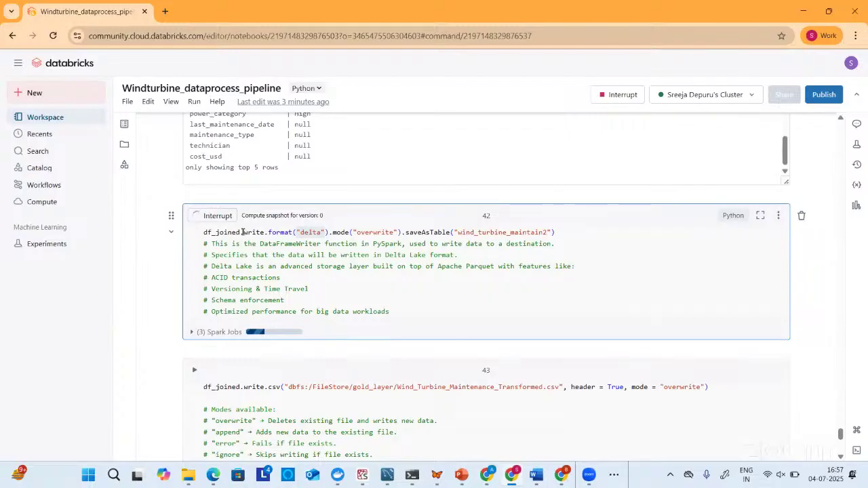
pyautogui.moveTo(325, 228)
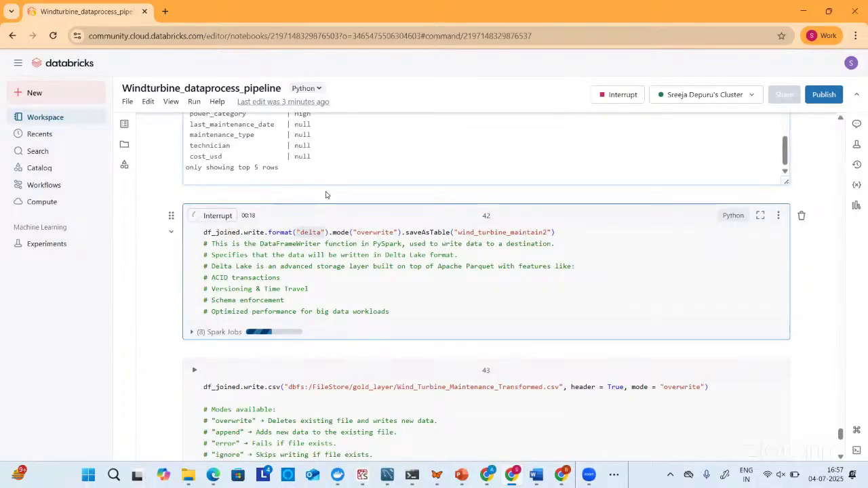
pyautogui.scroll(-1, 325, 195)
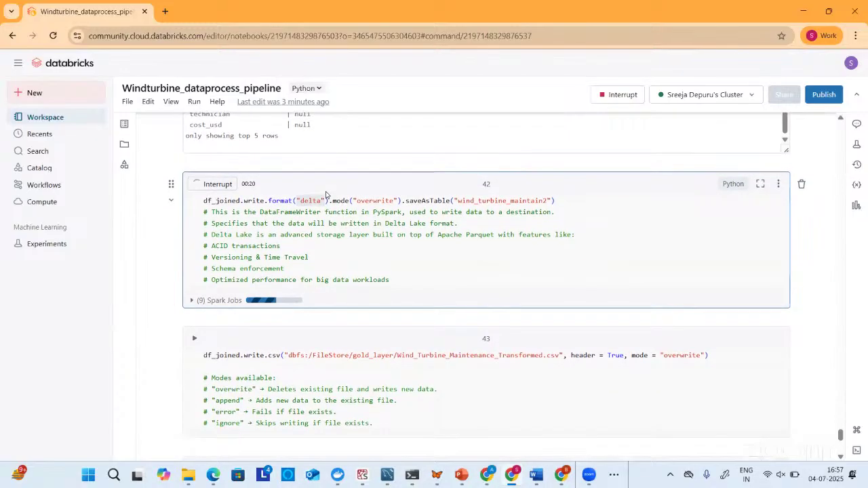
pyautogui.scroll(-1, 326, 191)
pyautogui.scroll(-1, 326, 192)
pyautogui.scroll(-1, 207, 227)
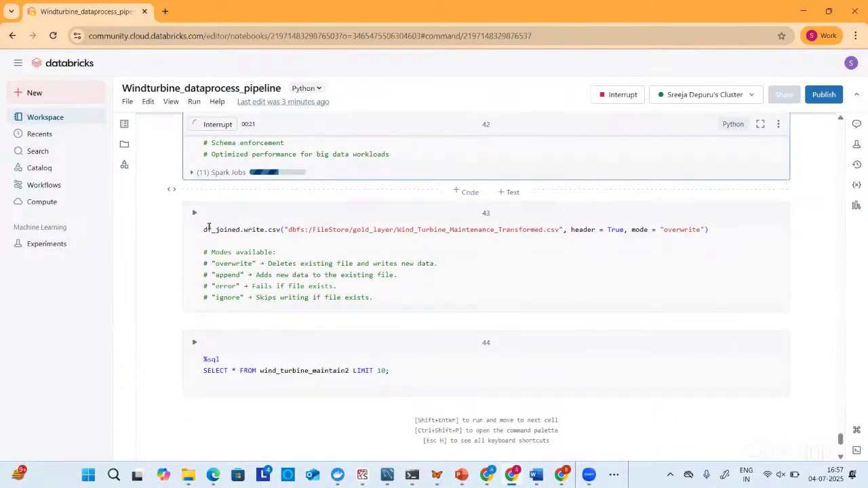
# Step: Run cell 43 to write df_joined to the gold_layer folder as Wind_Turbine_Maintenance_Transformed.csv with header and overwrite mode
pyautogui.scroll(2, 208, 226)
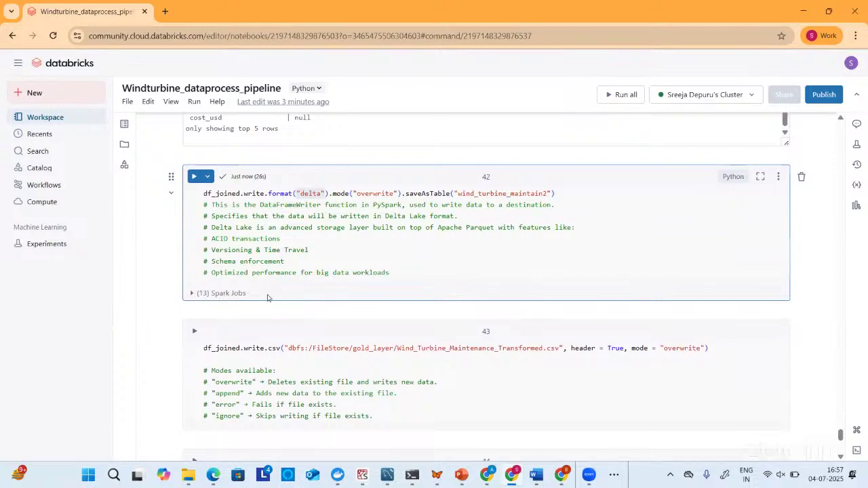
pyautogui.scroll(-1, 271, 285)
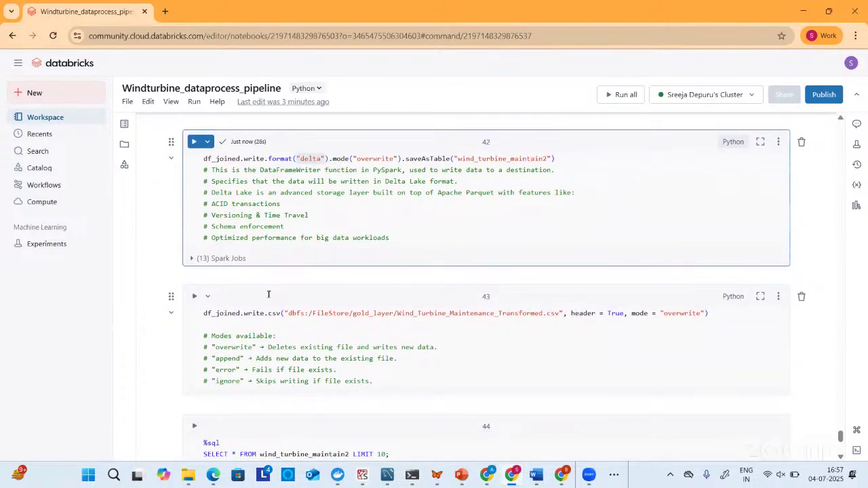
pyautogui.click(194, 296)
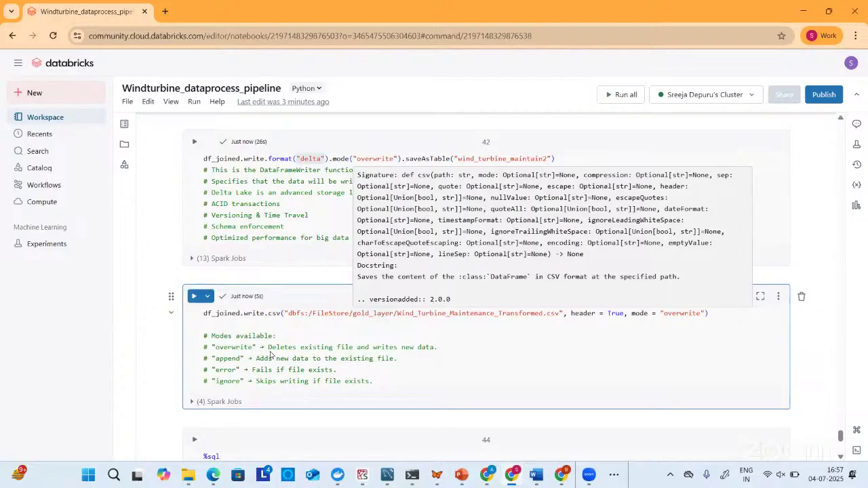
# Step: Run the SQL query in cell 44 to select 10 rows from wind_turbine_maintain2, review them, and mark the table name in the query
pyautogui.scroll(-2, 323, 187)
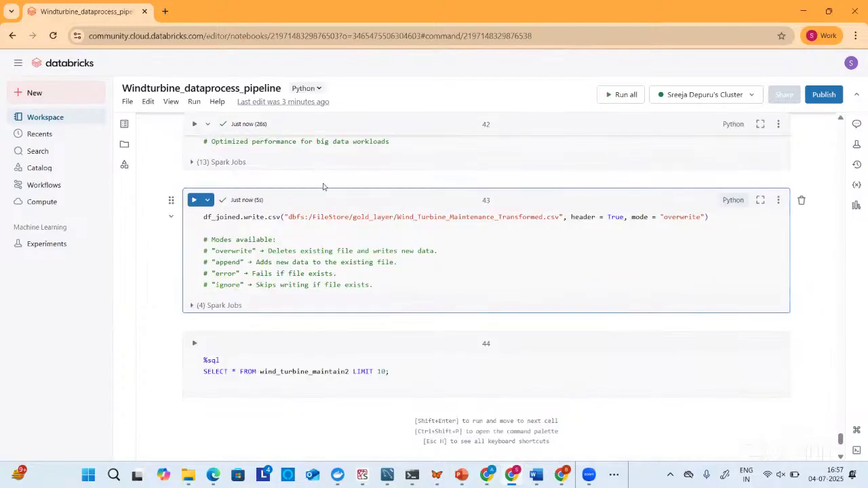
pyautogui.scroll(-1, 324, 184)
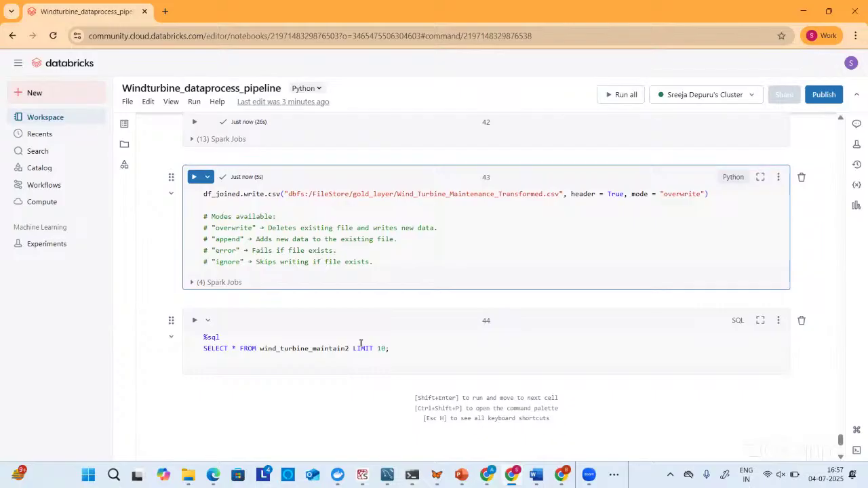
pyautogui.click(194, 320)
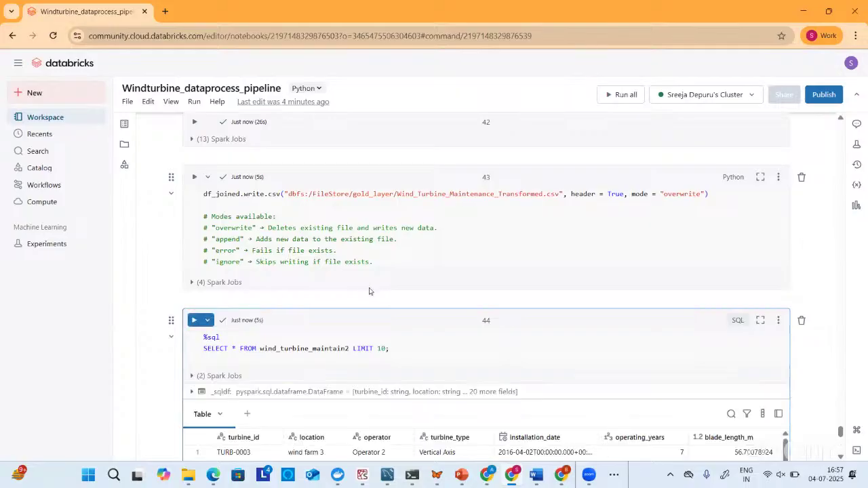
pyautogui.scroll(-3, 362, 284)
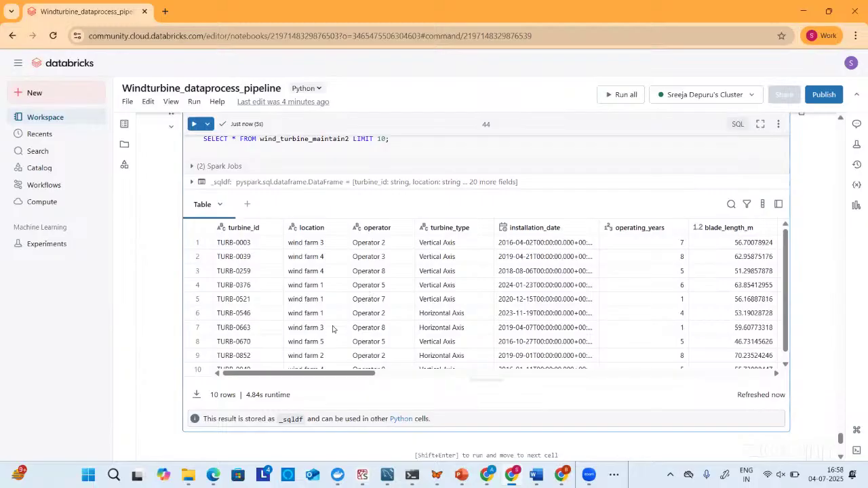
pyautogui.scroll(1, 332, 329)
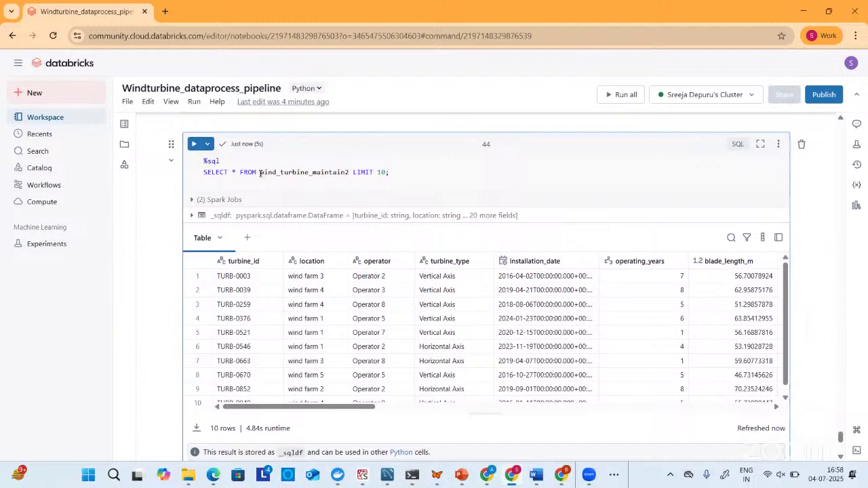
pyautogui.moveTo(260, 173); pyautogui.dragTo(349, 172)
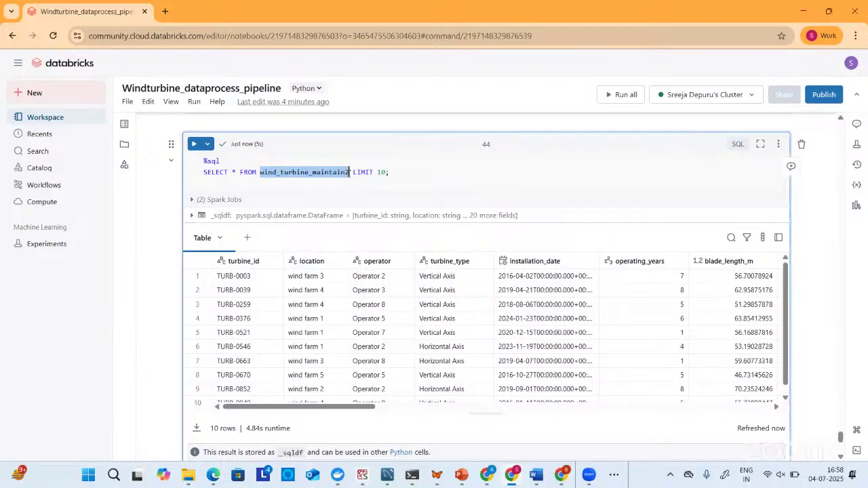